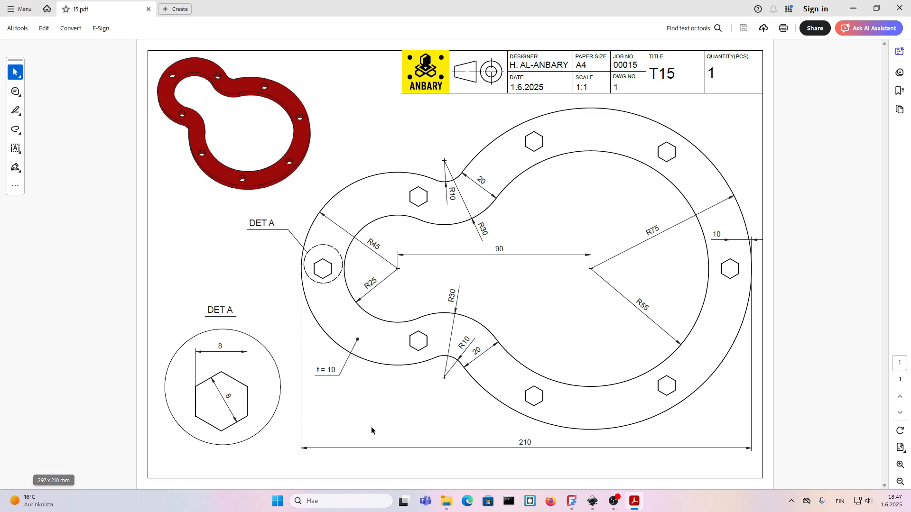
Switch to FreeCAD and create a new sketch on the XY-plane of the body.
click(572, 501)
click(634, 114)
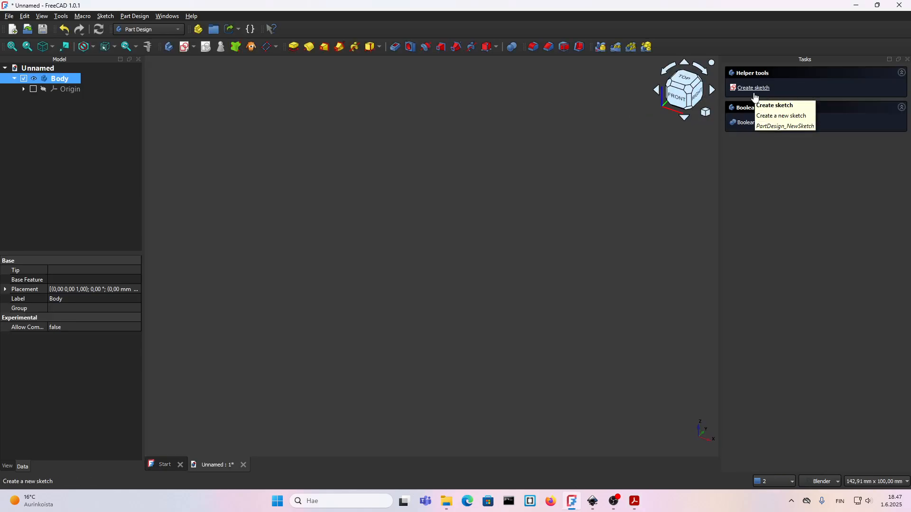
click(754, 88)
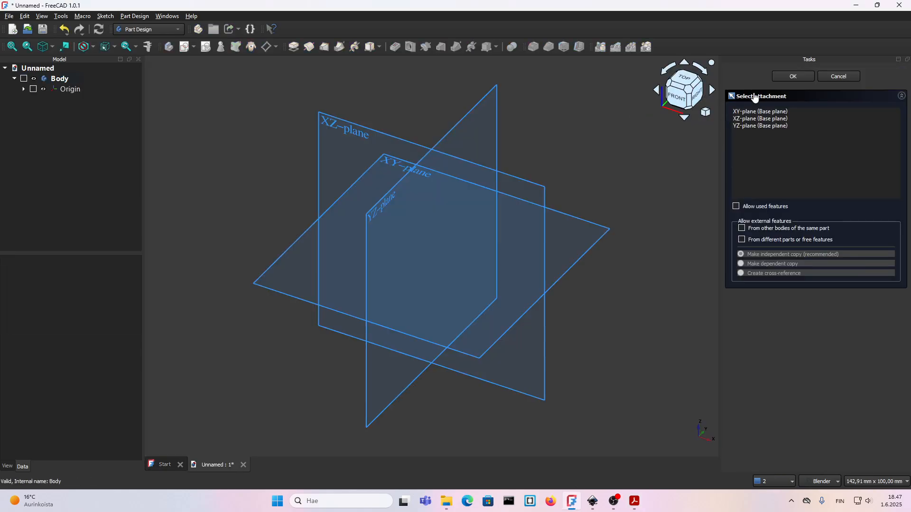
click(580, 258)
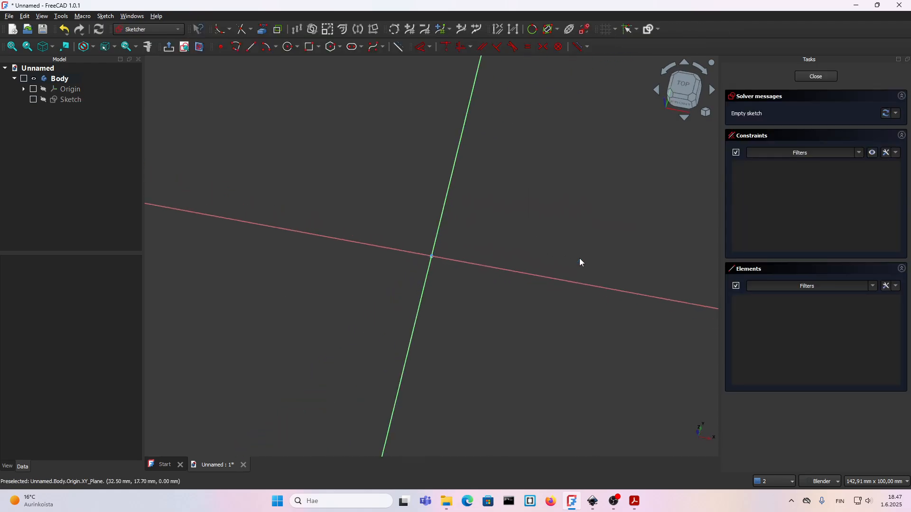
Draw a 150 mm diameter circle centred on the sketch origin.
click(288, 48)
click(431, 256)
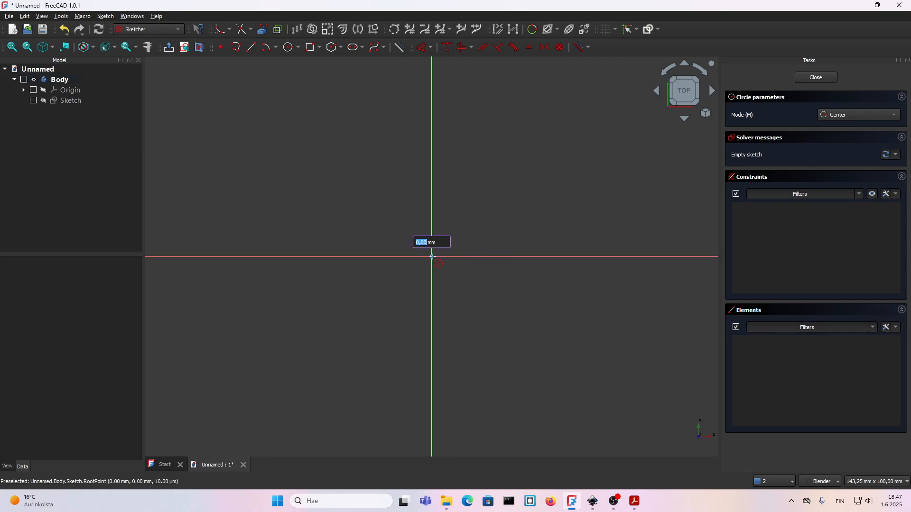
text(150)
key(Return)
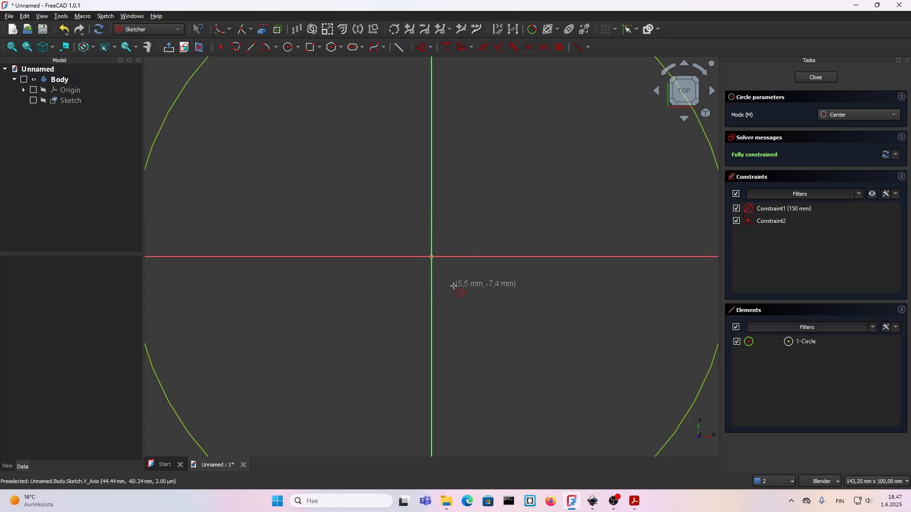
Draw a 90 mm diameter circle centred on the horizontal axis to the left of the large circle.
click(316, 280)
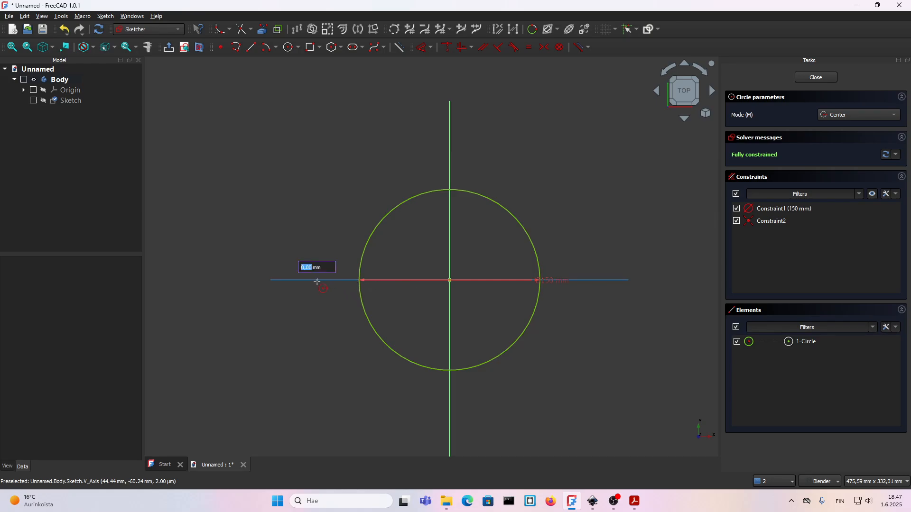
text(90)
key(Return)
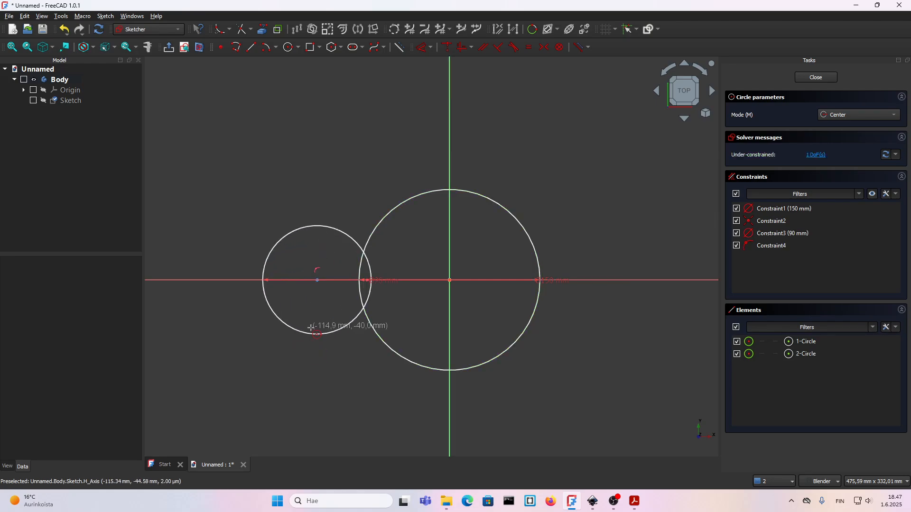
key(Escape)
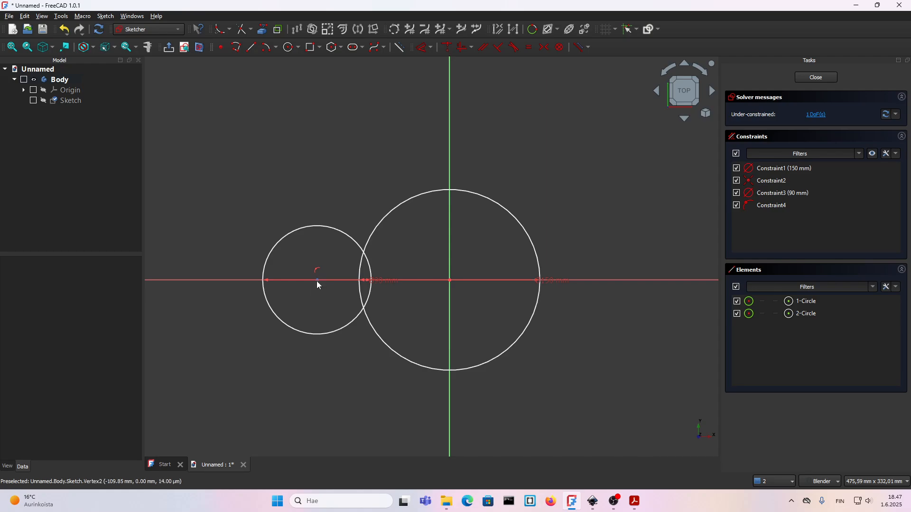
Constrain the horizontal distance between the two circle centres to 90 mm and move the diameter dimensions clear of each other.
click(317, 281)
click(450, 280)
text(l)
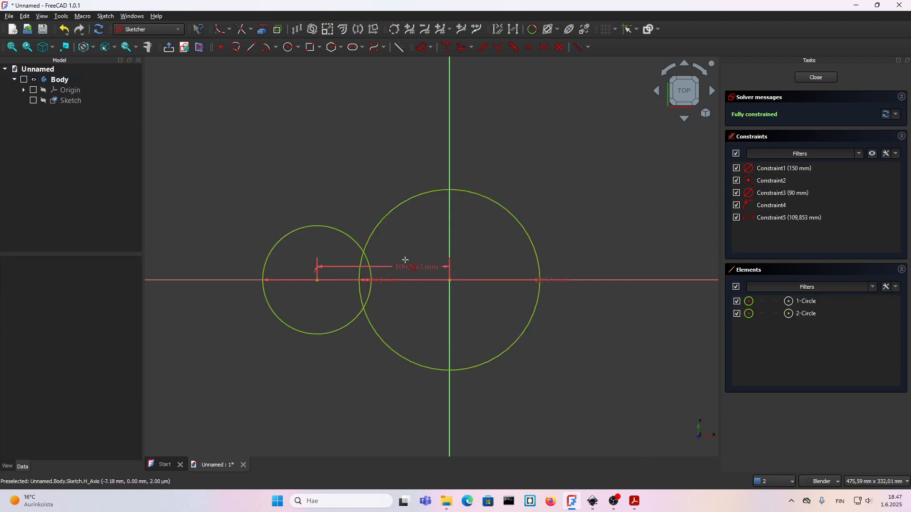
text(90)
key(Return)
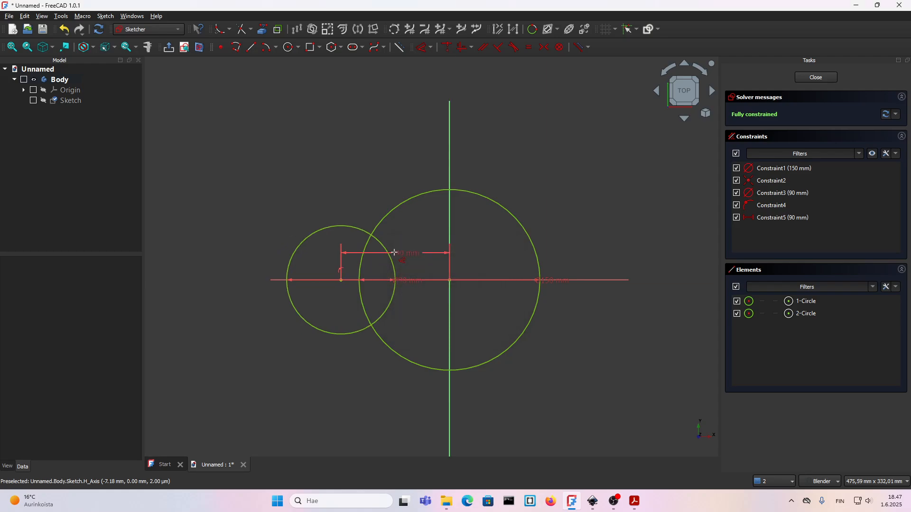
drag(552, 280, 510, 259)
drag(393, 273, 316, 267)
Trim away the overlapping arcs inside the two circles to leave one outer contour.
scroll(365, 258, up, 4)
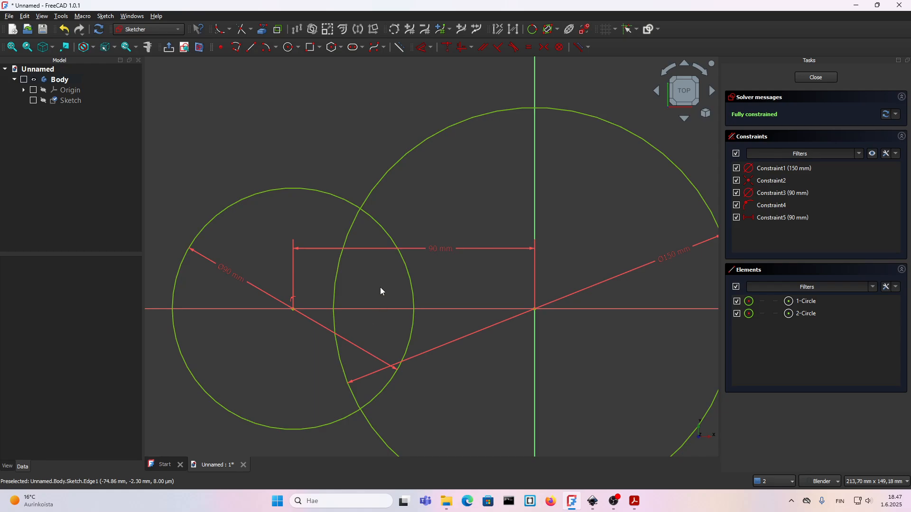
click(241, 31)
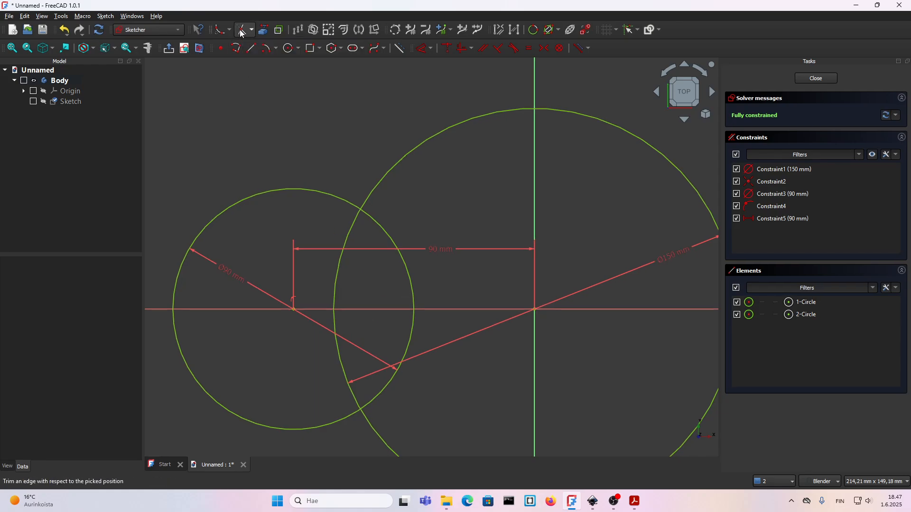
click(388, 232)
click(349, 231)
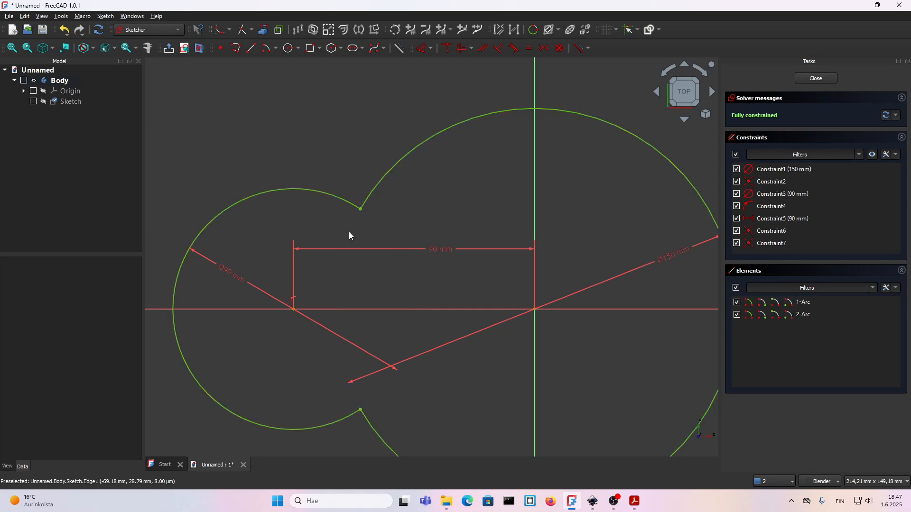
Fillet the upper and lower corners where the two outer arcs meet.
scroll(370, 202, down, 1)
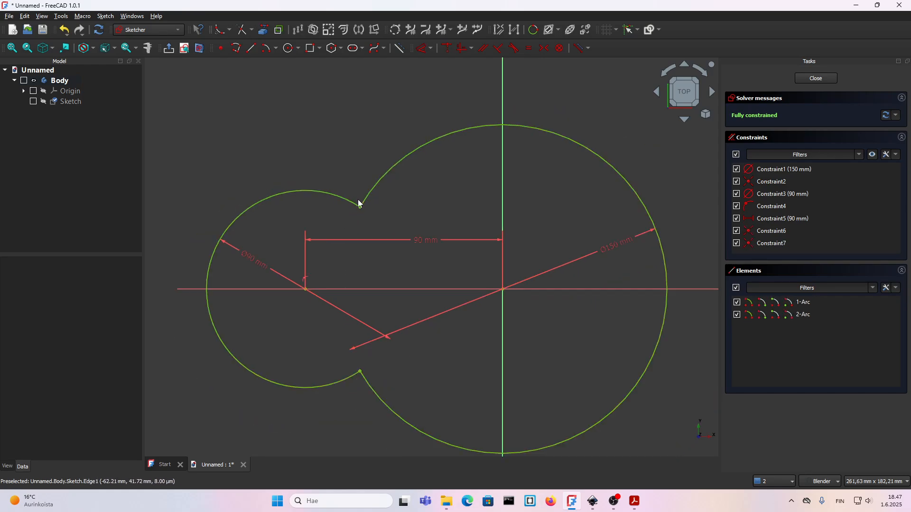
click(219, 29)
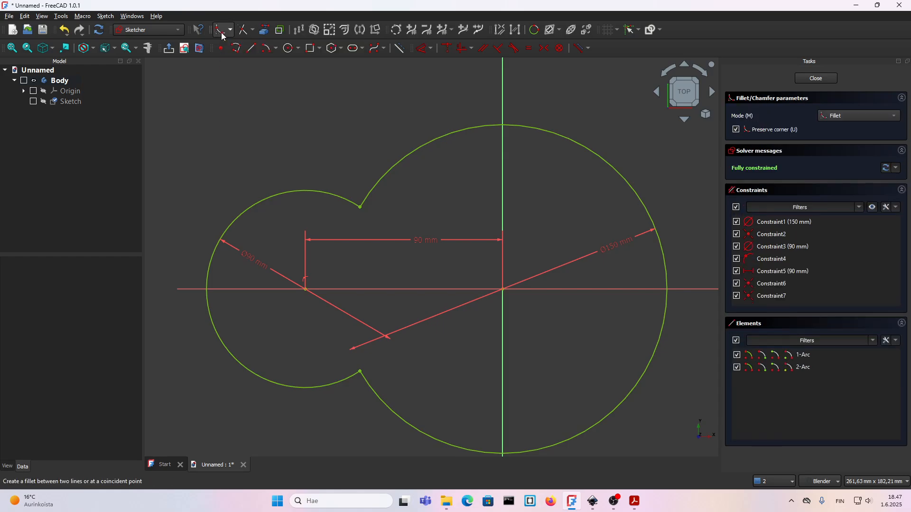
click(337, 188)
click(365, 193)
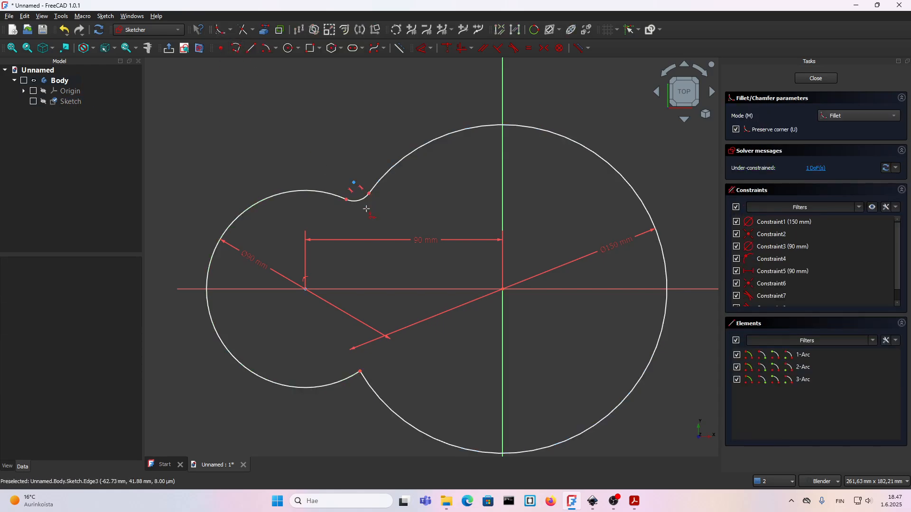
click(349, 377)
click(370, 386)
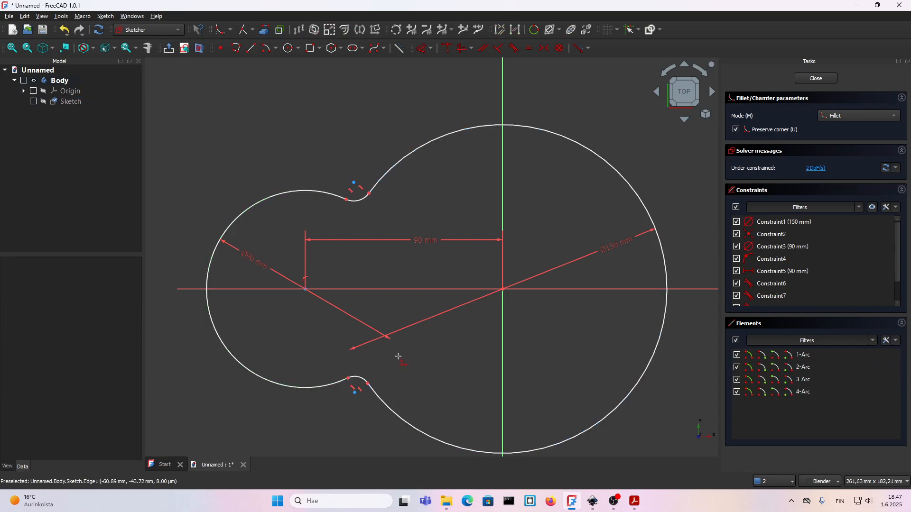
Constrain the lower fillet's radius to 10 mm.
click(363, 379)
key(d)
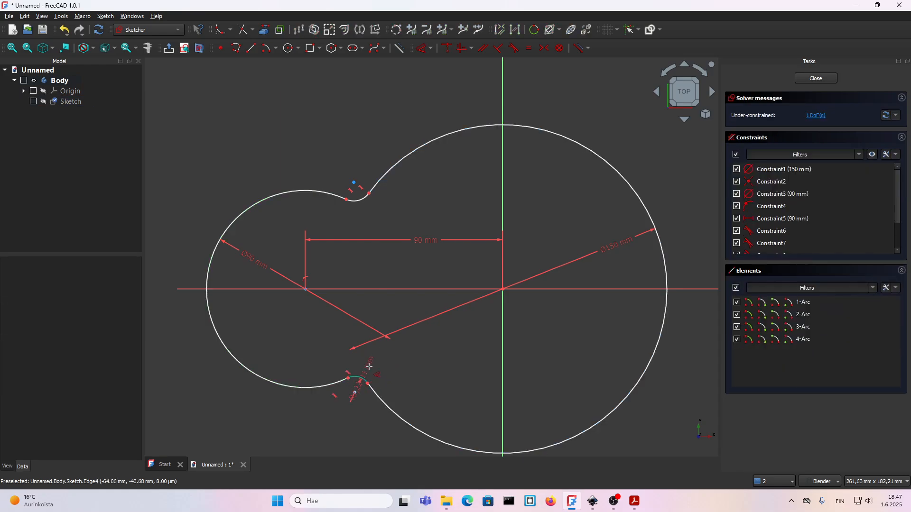
click(386, 348)
text(10)
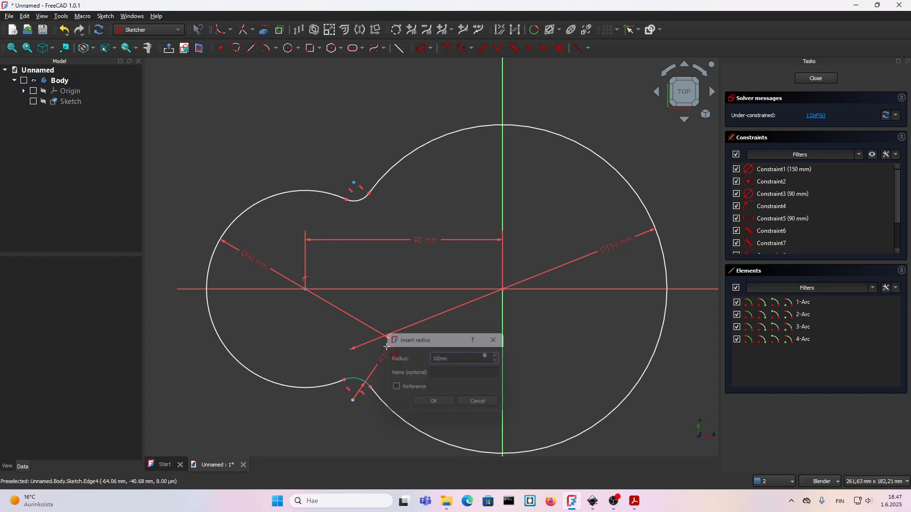
key(Return)
Make the upper fillet arc equal to the lower fillet arc.
click(362, 382)
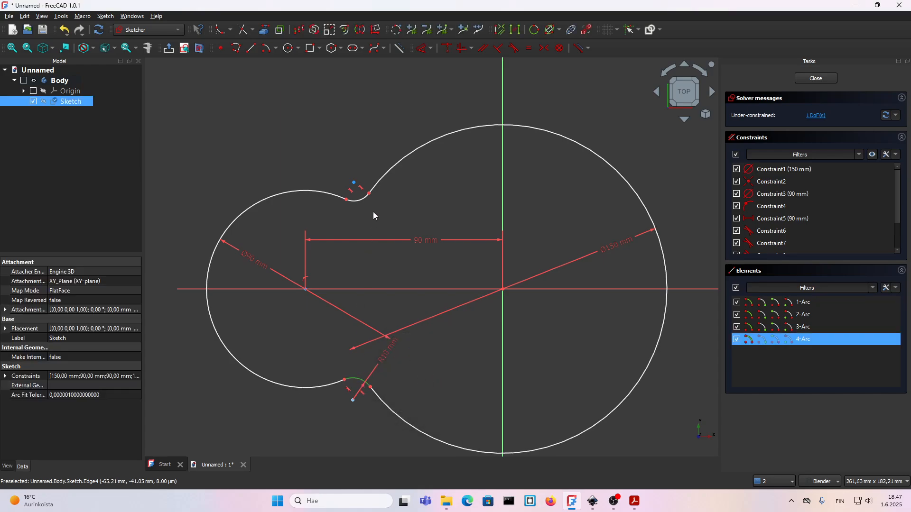
click(363, 202)
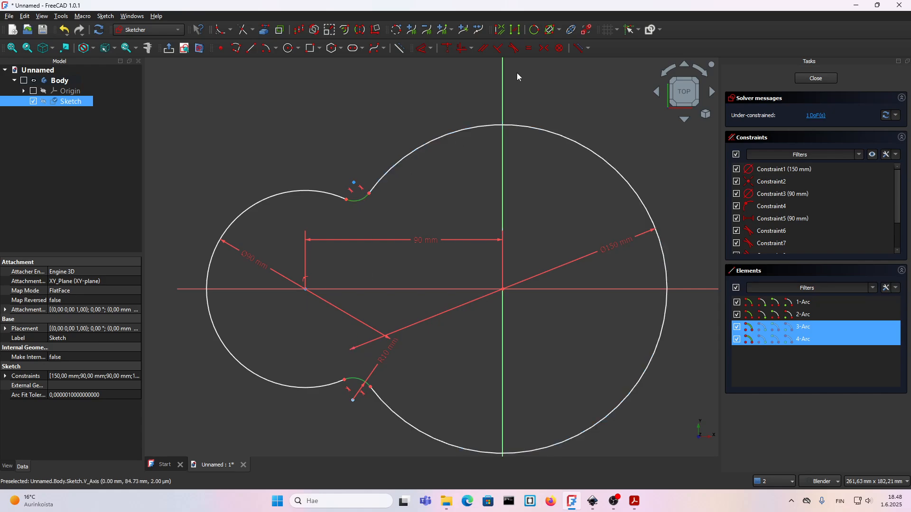
click(529, 48)
Offset the whole outer contour inward by 20 mm, using an offset value of -20.
scroll(392, 240, down, 3)
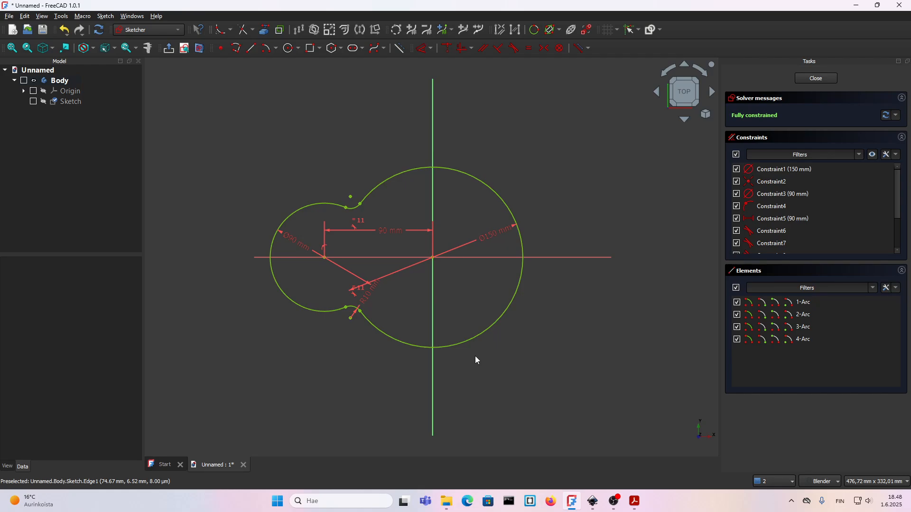
mouse_move(591, 376)
mouse_down()
mouse_move(234, 256)
mouse_move(229, 143)
mouse_up()
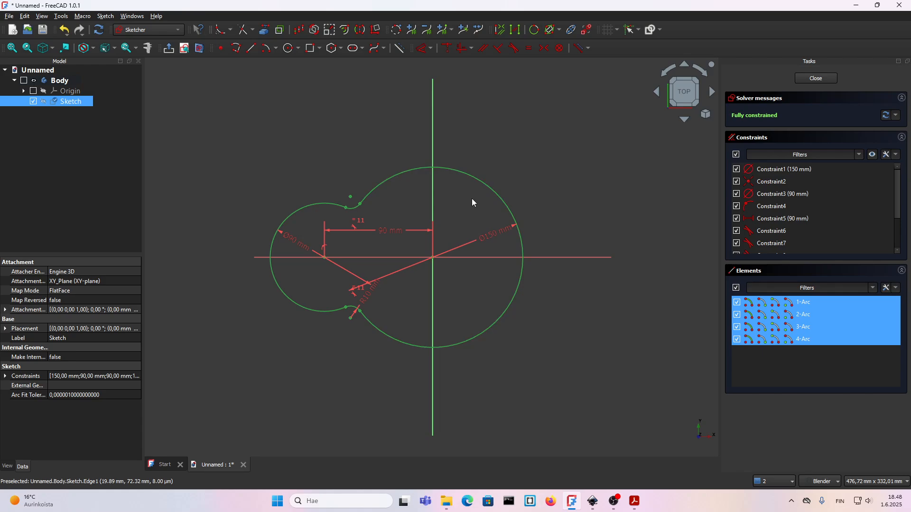
click(345, 32)
scroll(469, 185, up, 1)
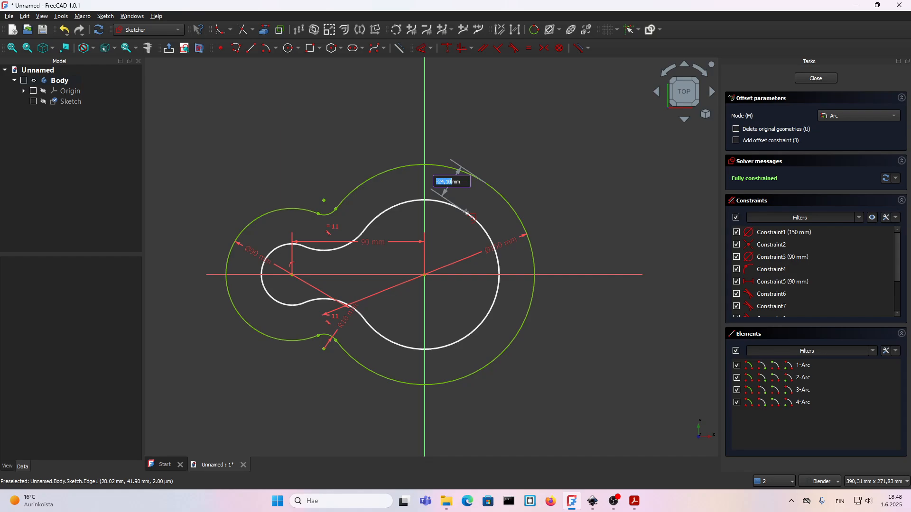
text(-20)
key(Return)
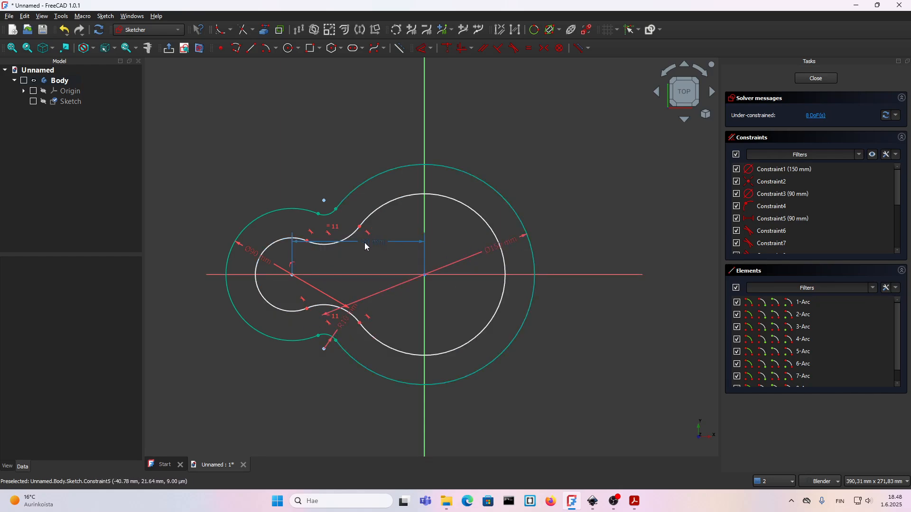
Hide the existing sketch constraints and constrain the small inner arc's radius to 25 mm.
click(872, 154)
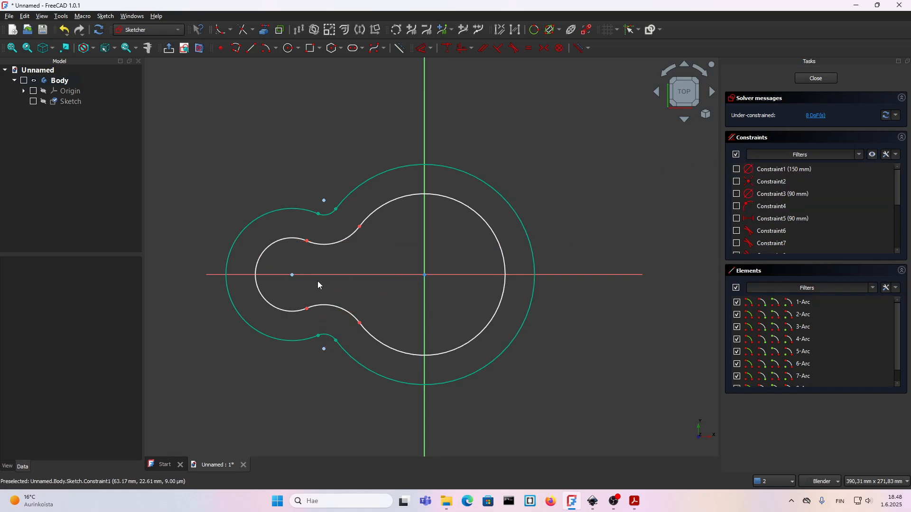
scroll(279, 290, up, 2)
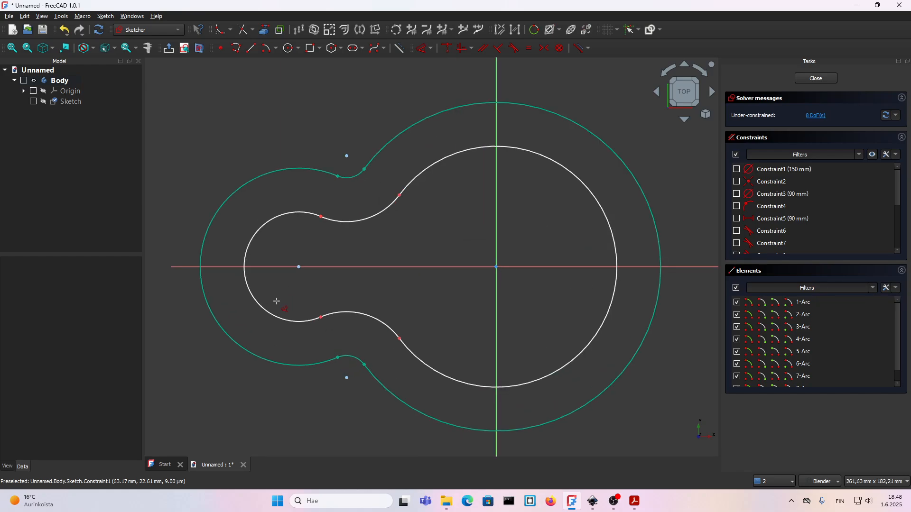
click(266, 309)
click(282, 298)
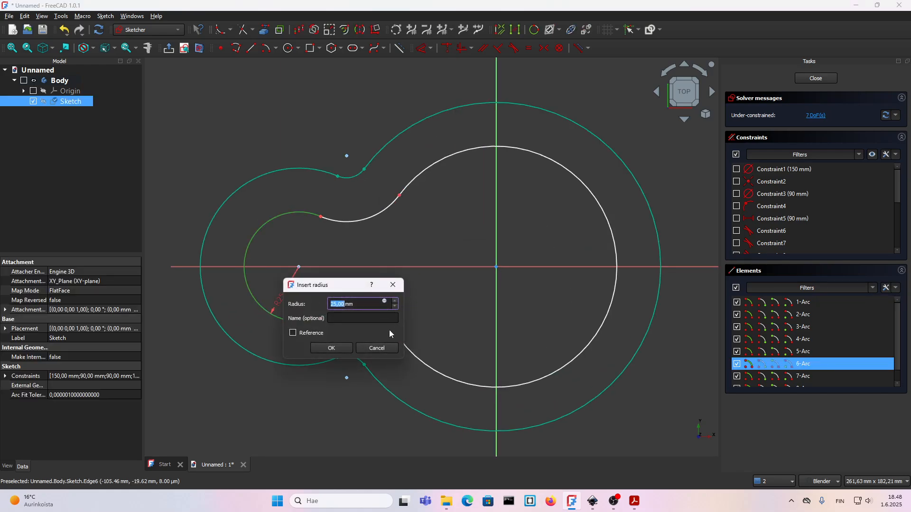
click(332, 347)
Constrain the large inner arc's radius to 55 mm and the lower inner neck arc's radius to 30 mm.
click(431, 370)
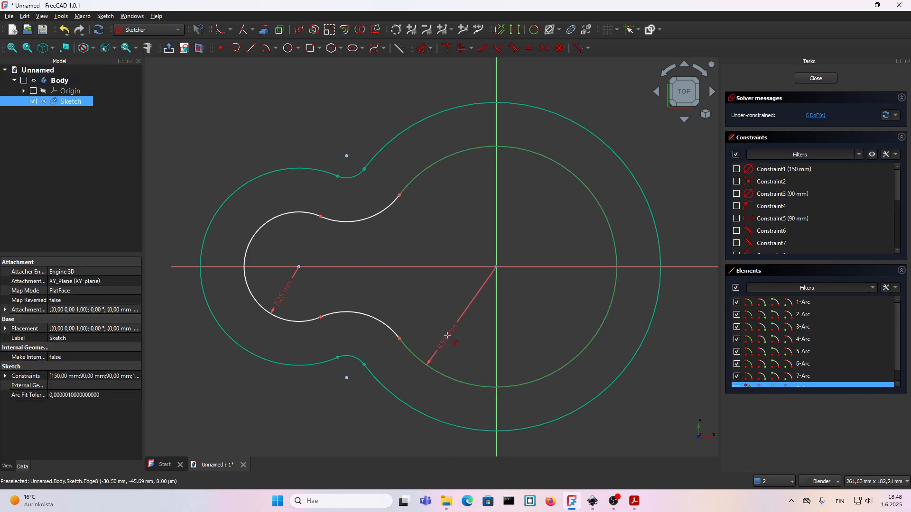
click(454, 352)
click(497, 388)
click(366, 316)
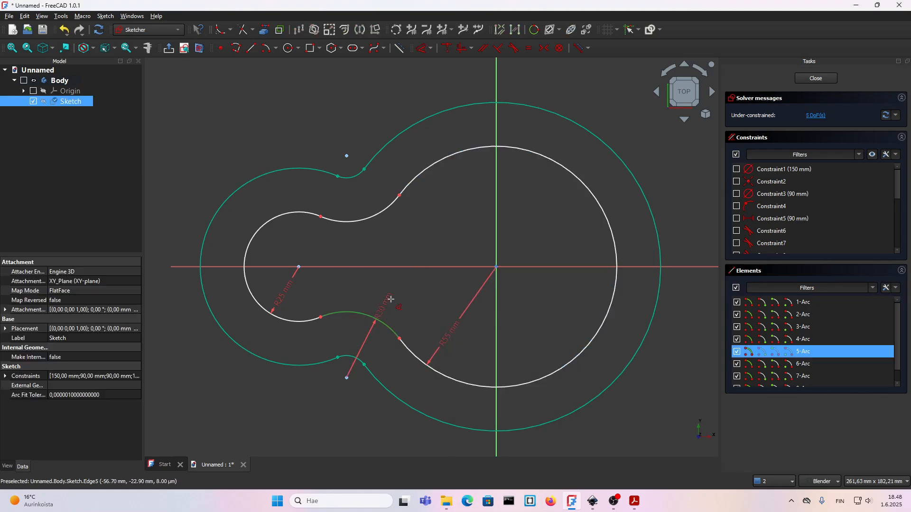
click(397, 317)
click(443, 354)
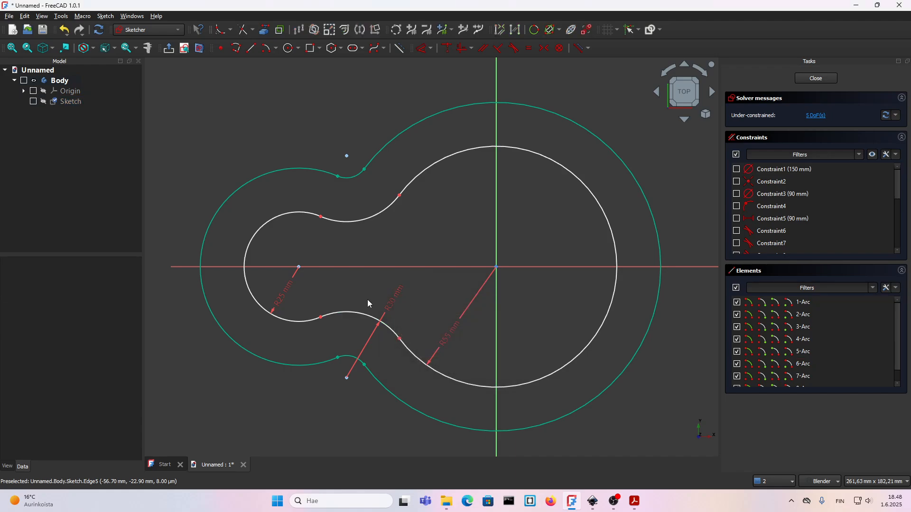
Make the upper and lower inner neck arcs equal.
click(361, 316)
click(354, 221)
key(e)
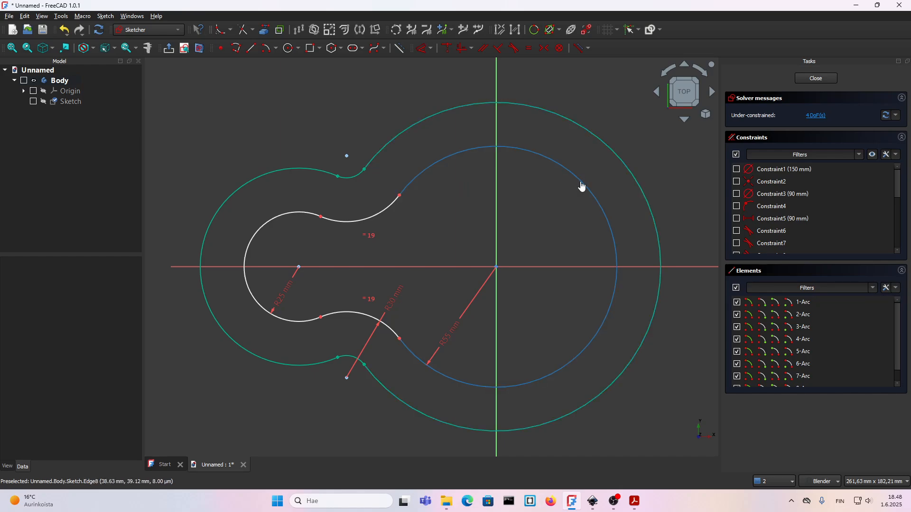
Pull the large inner arc off centre to expose its centre point, and make that point coincident with the sketch origin.
drag(582, 184, 590, 180)
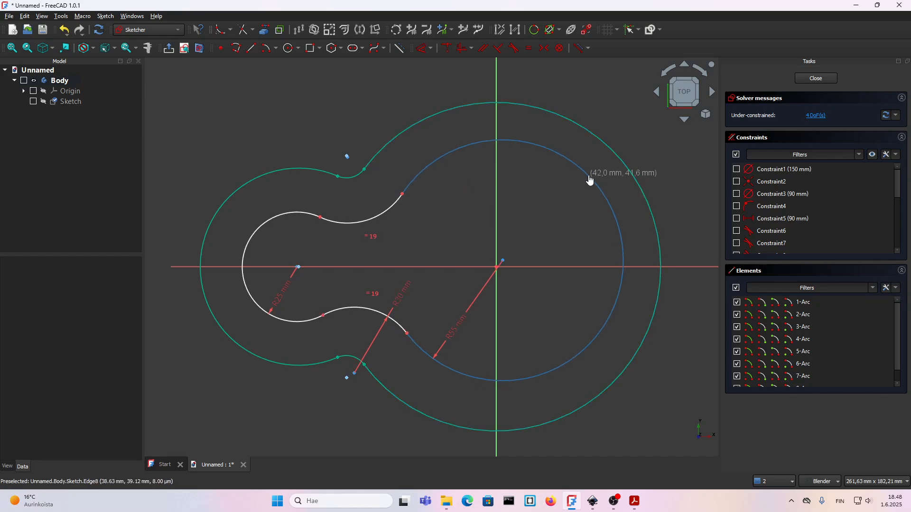
click(504, 262)
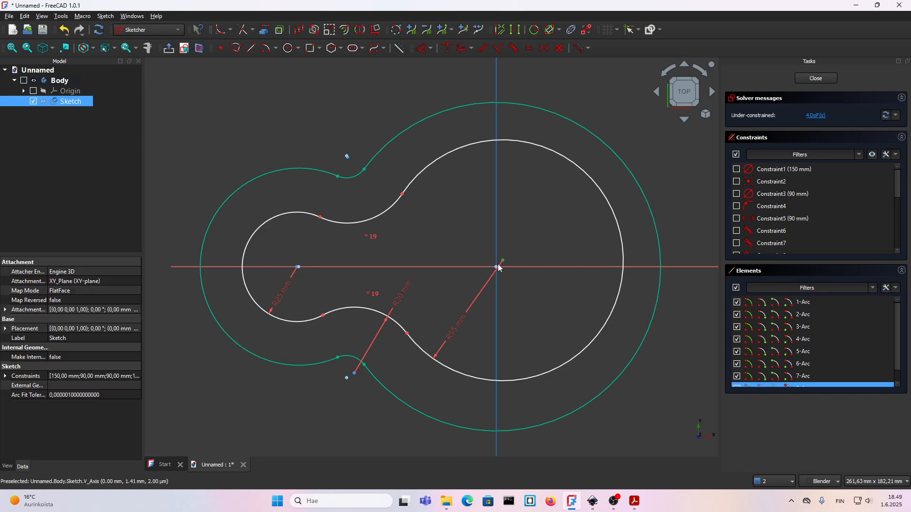
key(c)
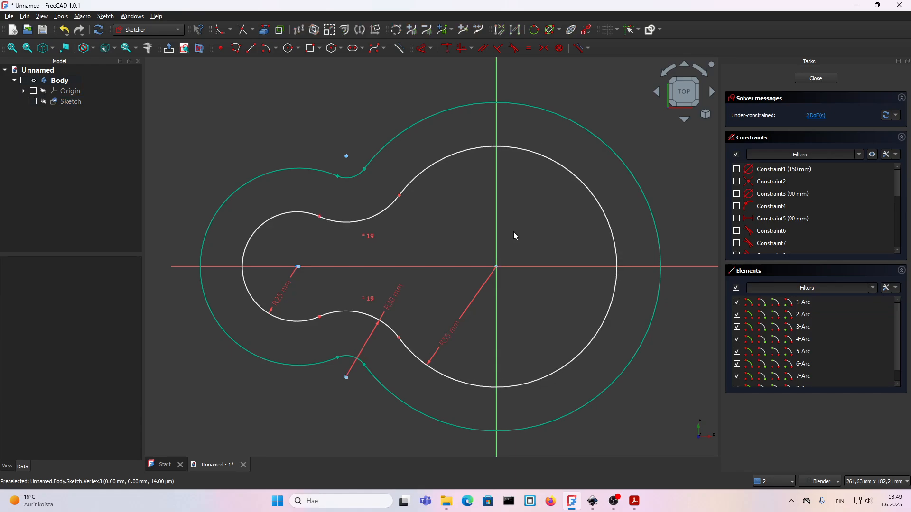
Pull the small inner arc off centre and make its centre point coincident with the small outer arc's centre.
drag(267, 226, 270, 199)
click(283, 247)
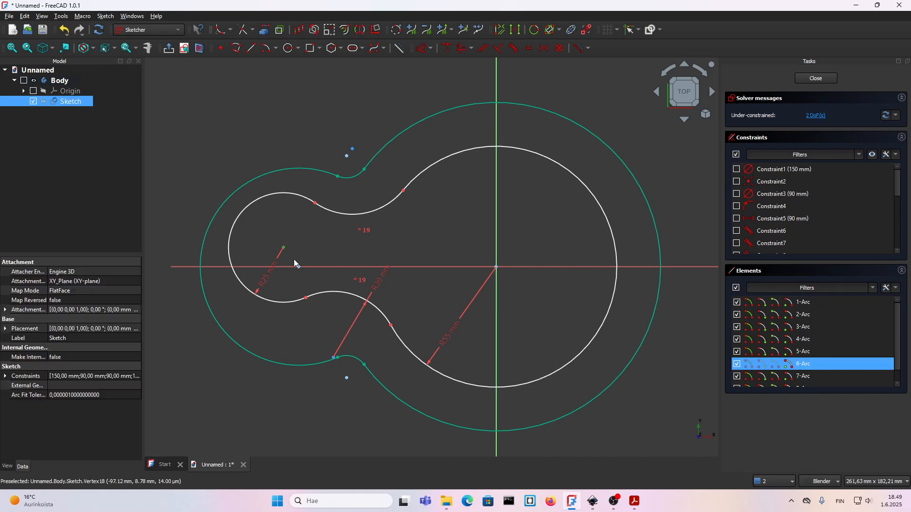
click(299, 266)
key(c)
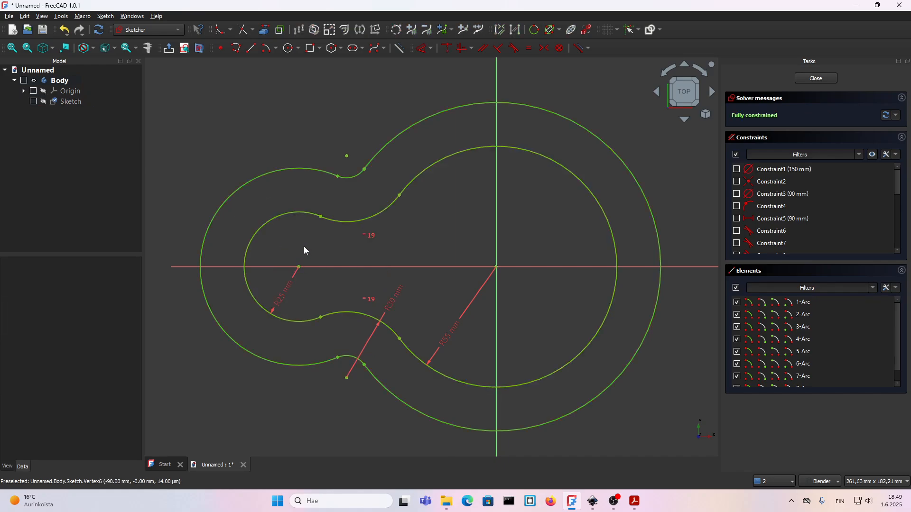
Finish the sketch and pad the gasket profile 10 mm.
scroll(302, 220, down, 3)
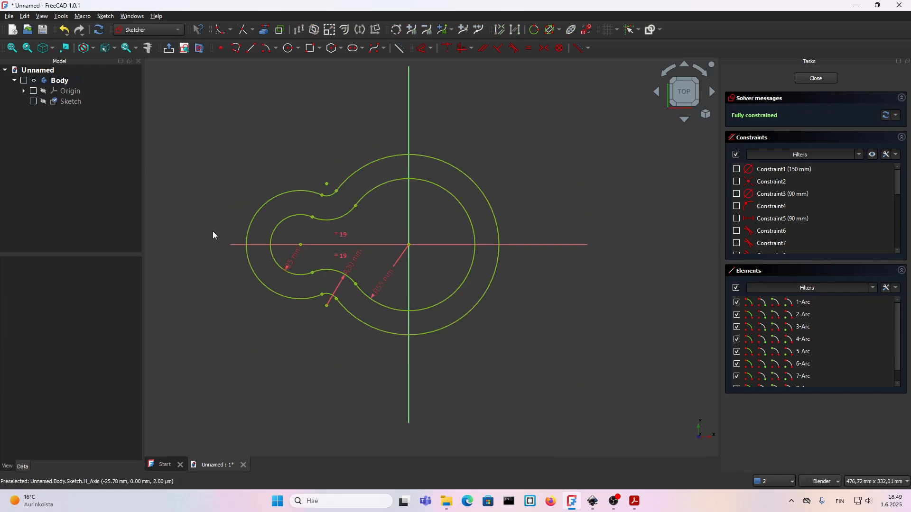
click(815, 80)
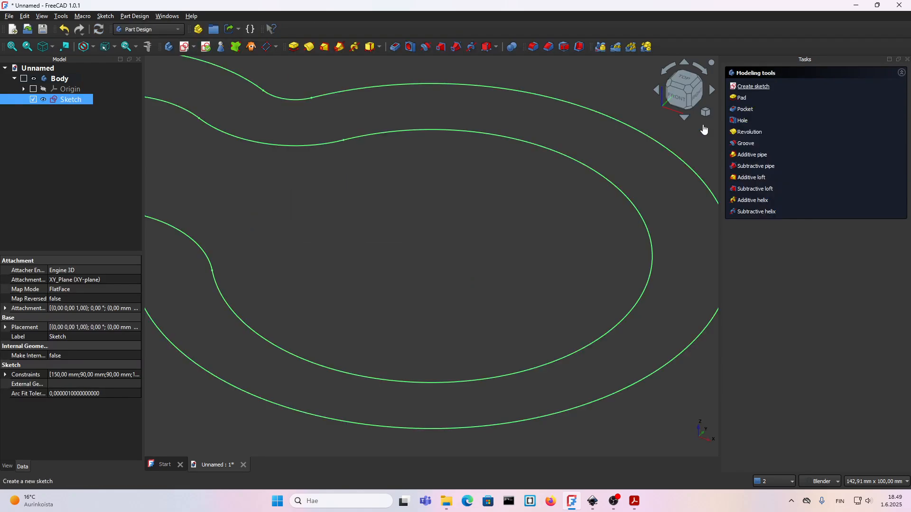
click(742, 98)
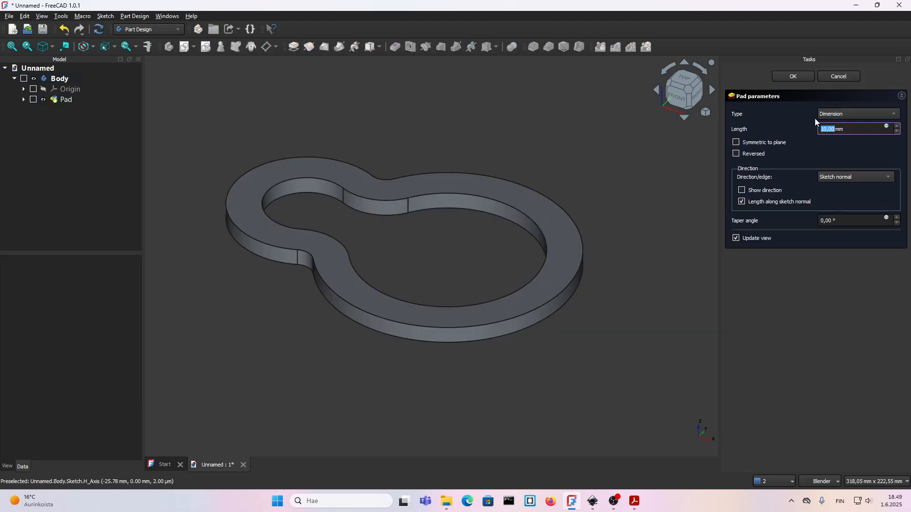
click(794, 77)
scroll(426, 256, down, 2)
middle_drag(476, 267, 400, 192)
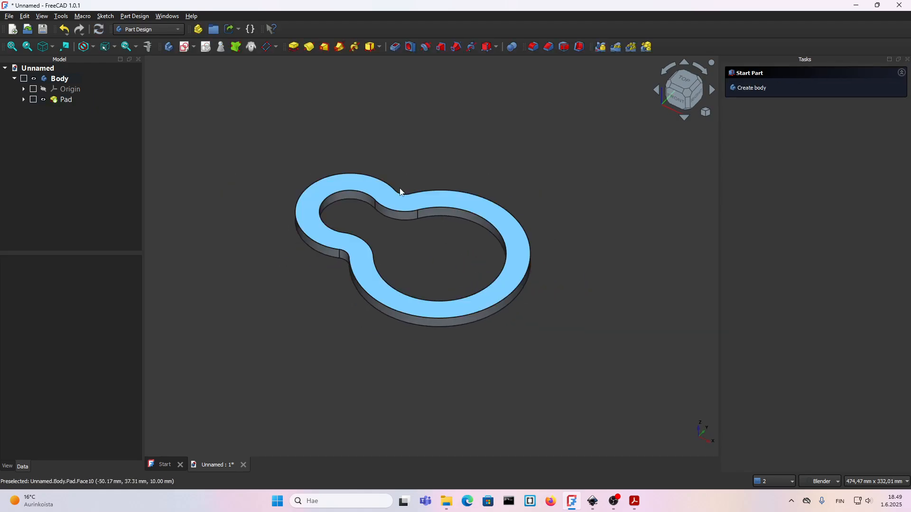
Rename the body as main.
click(63, 84)
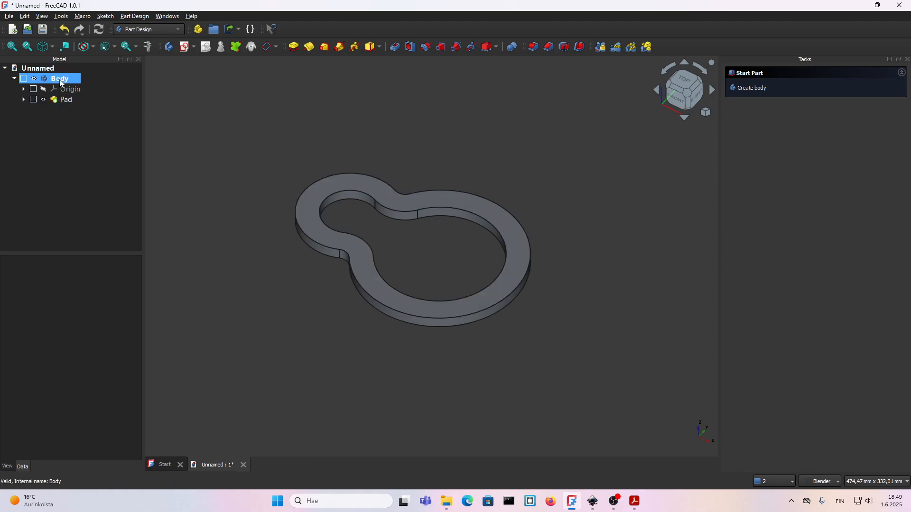
click(61, 81)
click(61, 80)
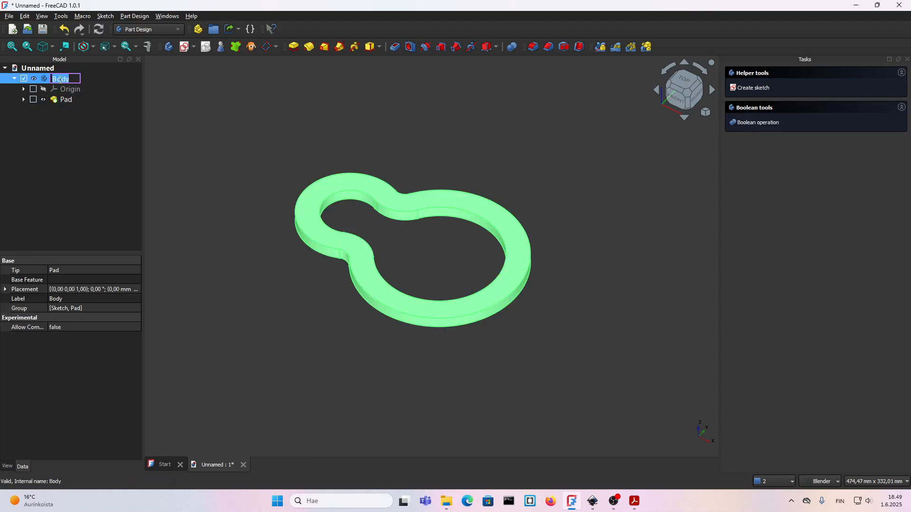
text(main)
click(269, 242)
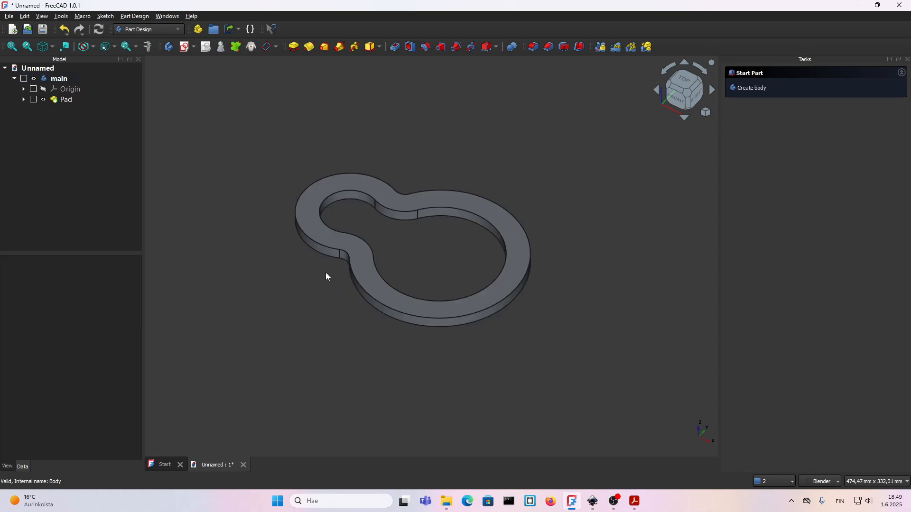
Collapse the main body in the tree, create a second body and start a sketch on its XY plane.
click(14, 78)
click(759, 88)
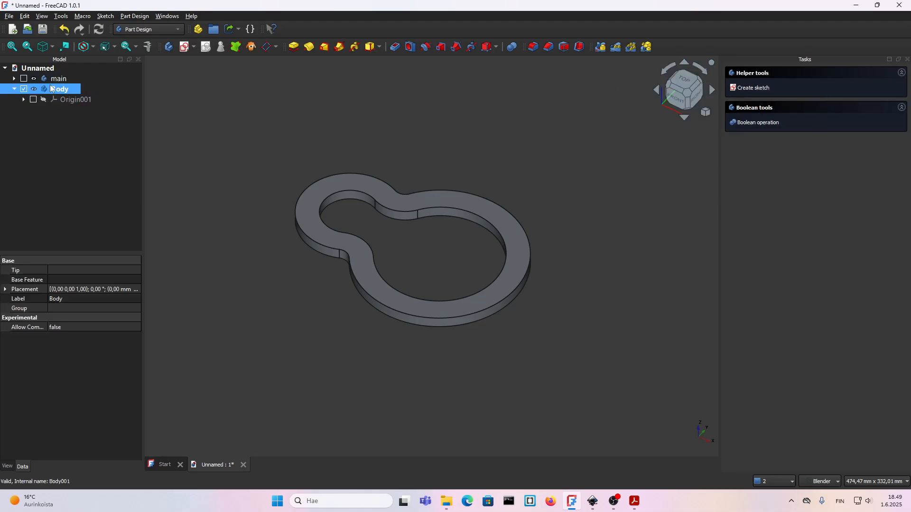
click(754, 88)
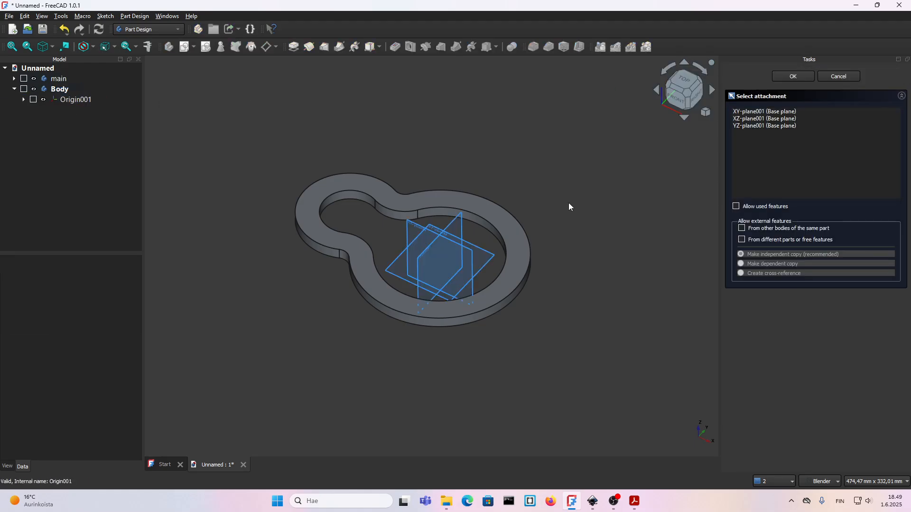
scroll(470, 235, up, 3)
middle_drag(435, 234, 392, 240)
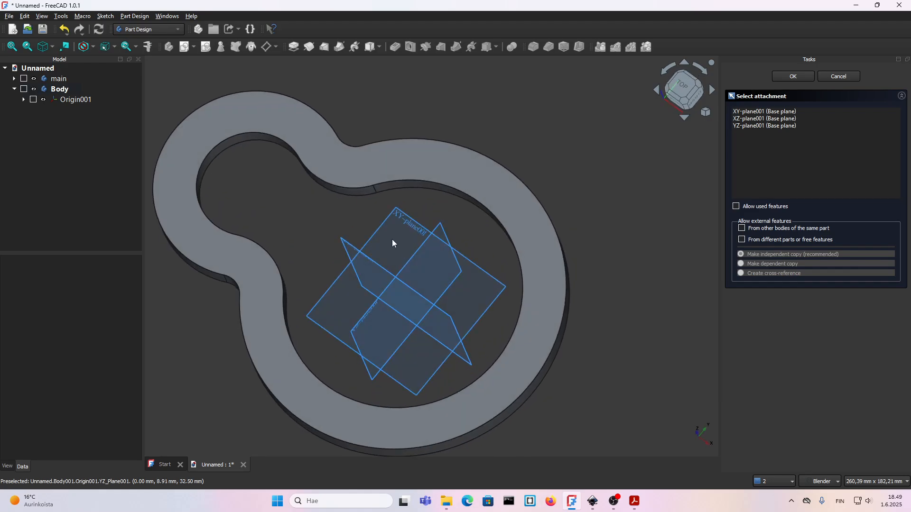
click(401, 216)
Paste the copied outer contour into the new sketch and hide the main body.
scroll(411, 219, down, 3)
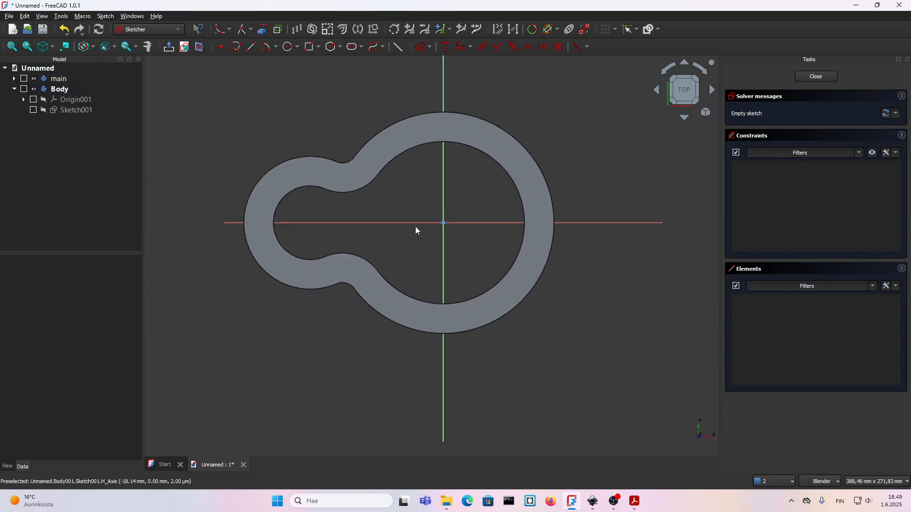
key(ctrl+v)
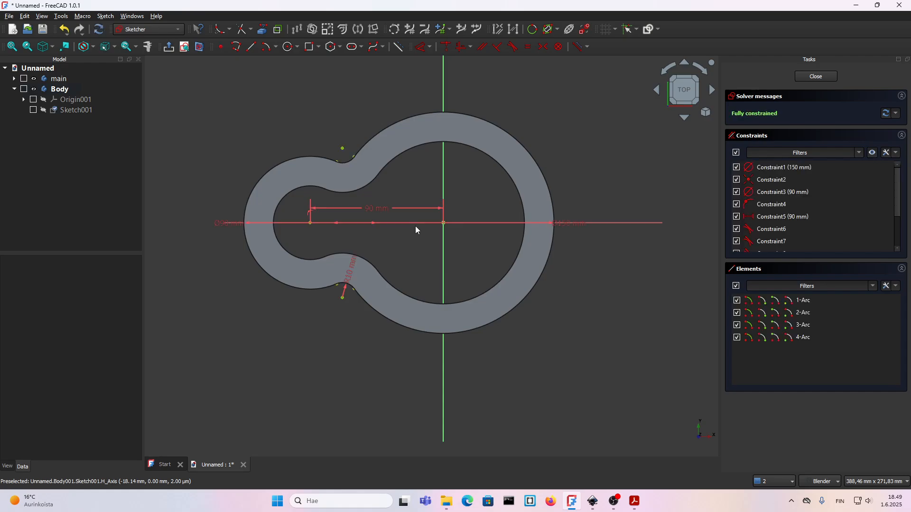
shift+middle_drag(421, 172, 420, 198)
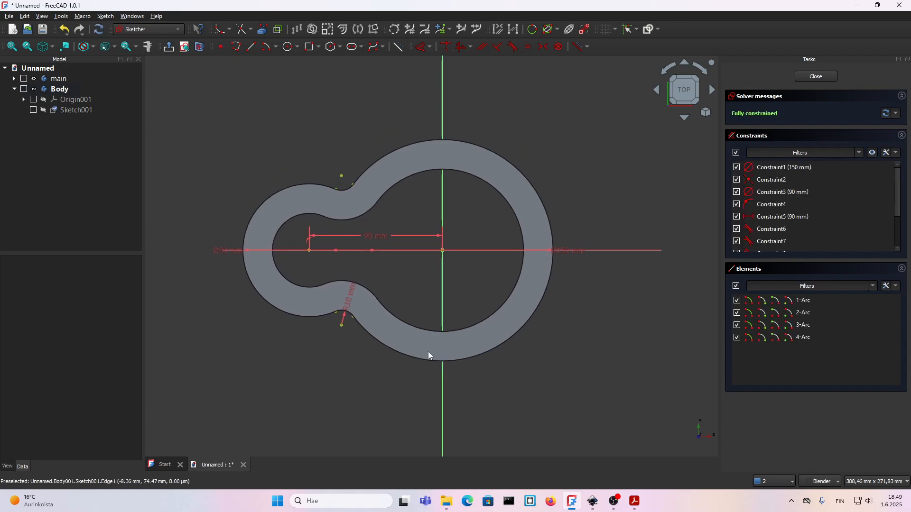
click(43, 79)
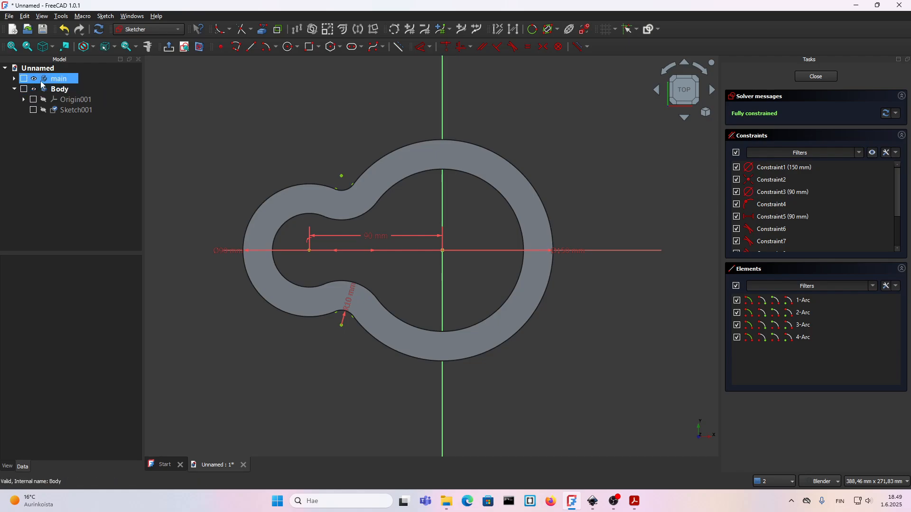
click(34, 79)
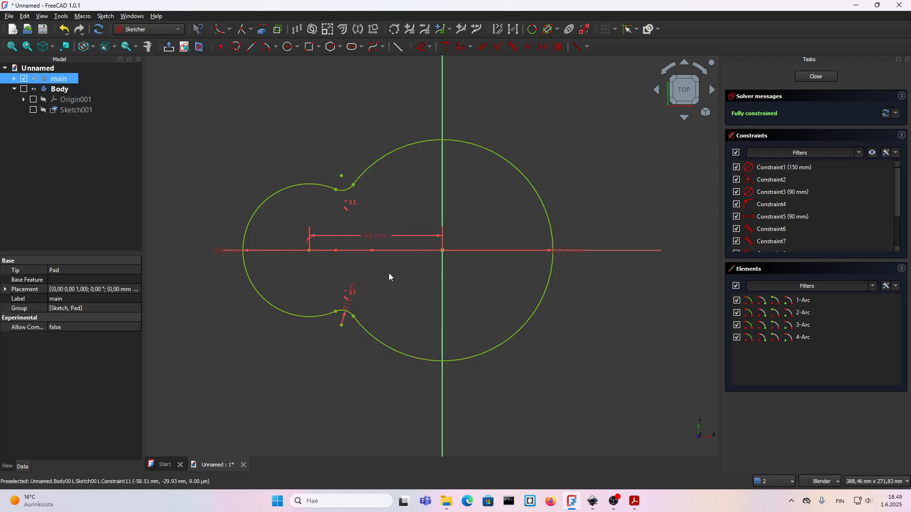
scroll(385, 279, down, 1)
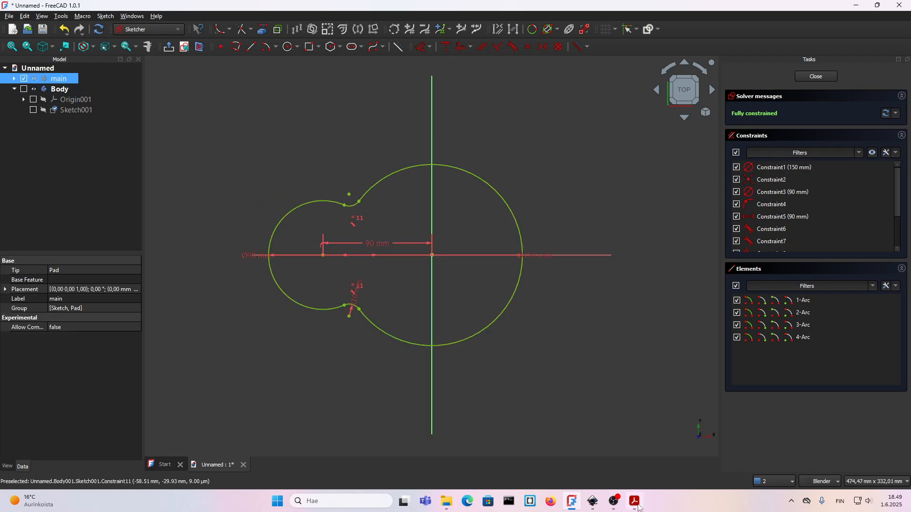
Check the hole edge distance in the 15.pdf drawing and offset the whole contour by -10 mm in Arc mode, deleting the original geometries.
key(alt+Tab)
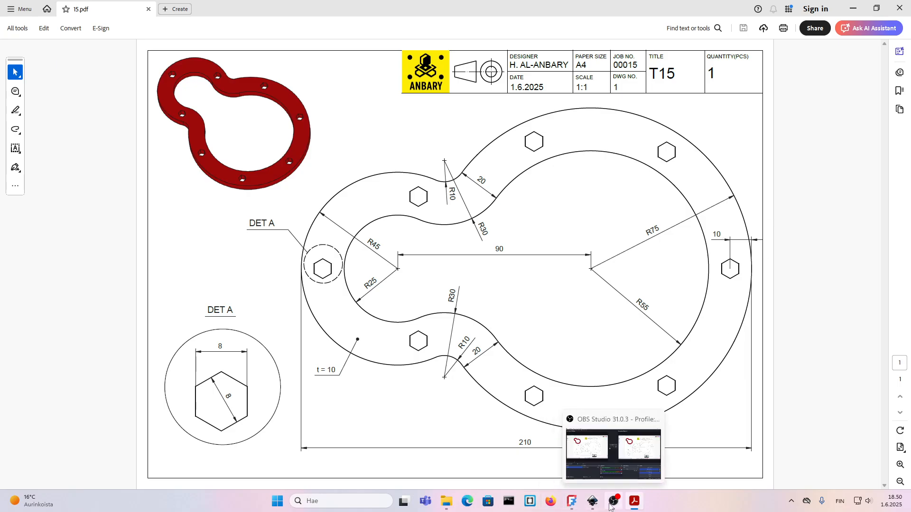
click(572, 501)
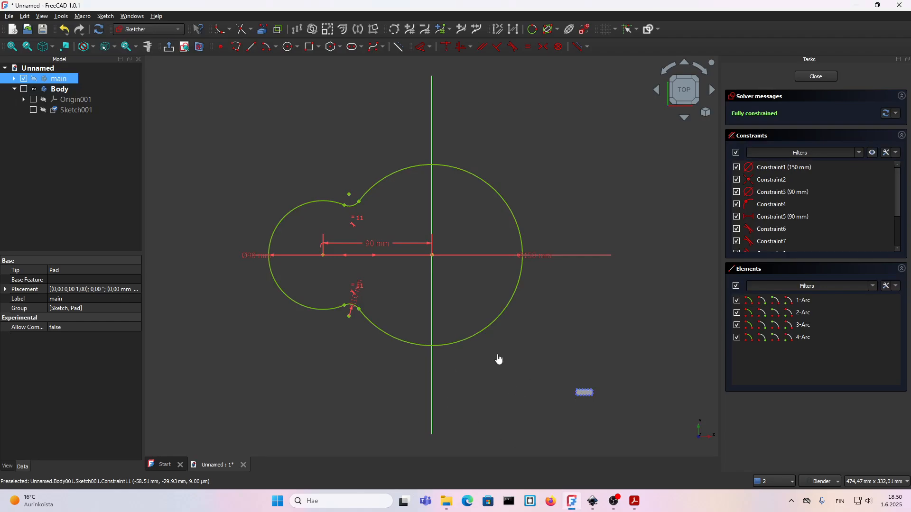
drag(594, 396, 195, 113)
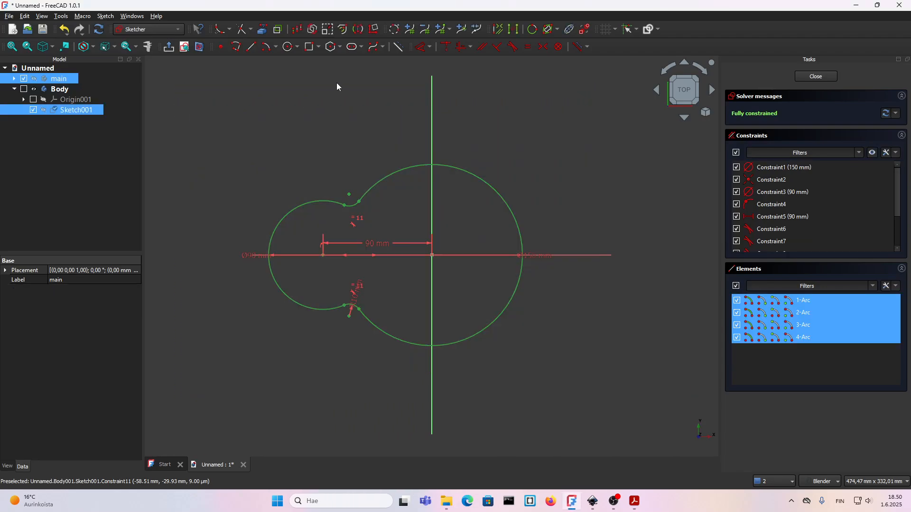
click(342, 30)
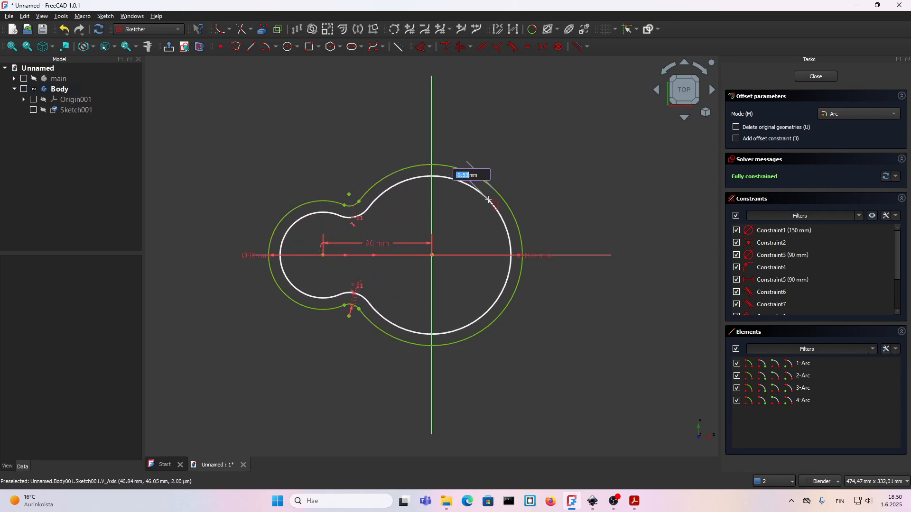
click(736, 127)
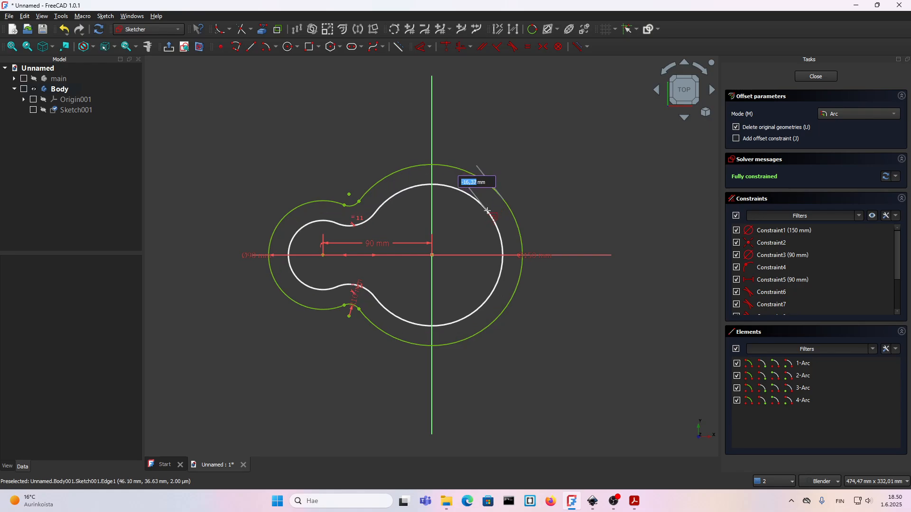
text(-10)
key(Return)
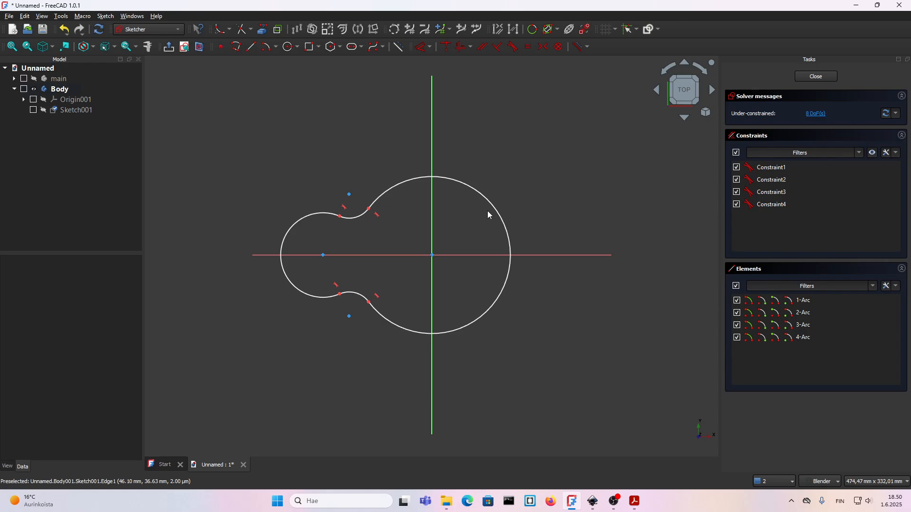
Constrain the offset contour's small arc radius to 35 mm and its large arc radius to 65 mm.
scroll(352, 244, up, 1)
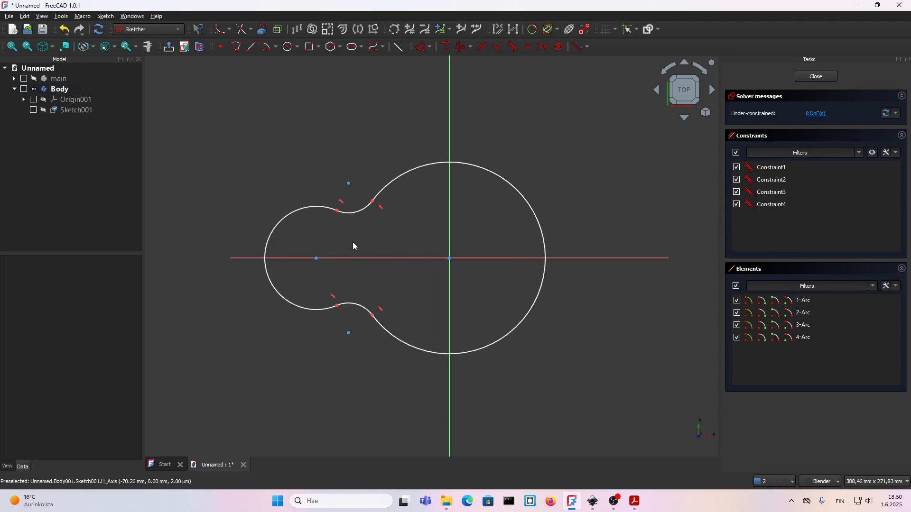
key(d)
click(277, 291)
click(291, 280)
key(Return)
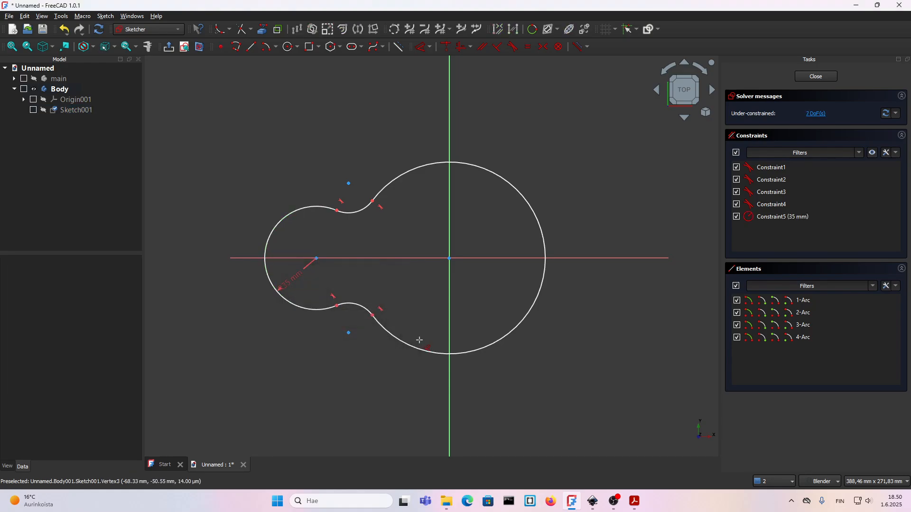
click(413, 345)
click(422, 320)
key(Return)
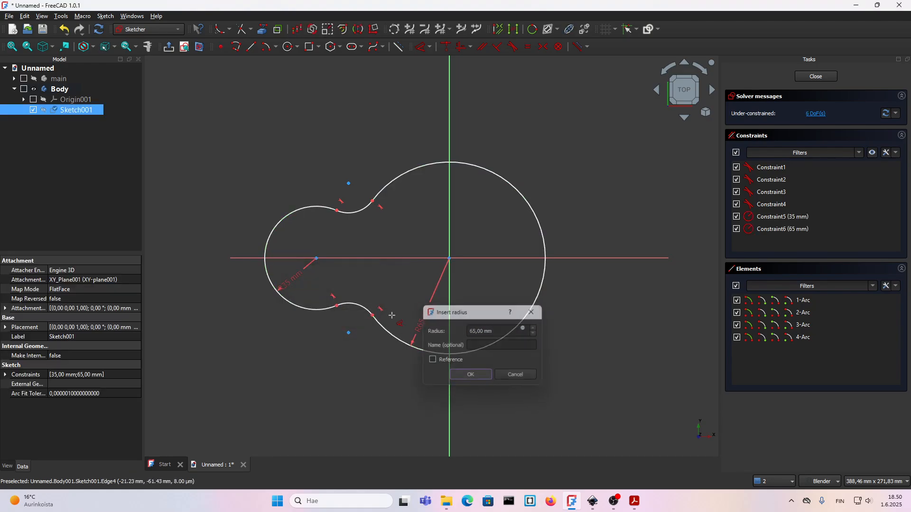
Constrain the lower neck arc's radius to 20 mm and make the upper and lower neck arcs equal.
click(360, 308)
click(372, 283)
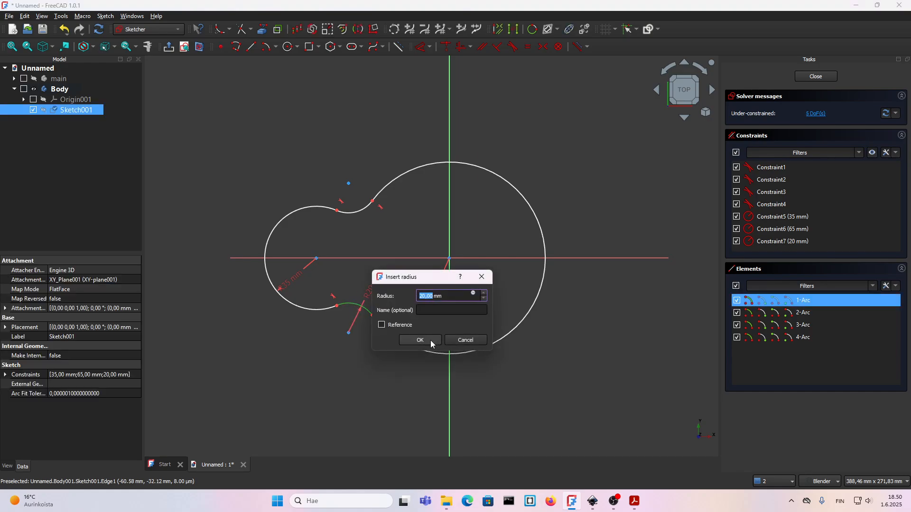
click(431, 340)
scroll(342, 266, up, 3)
key(Escape)
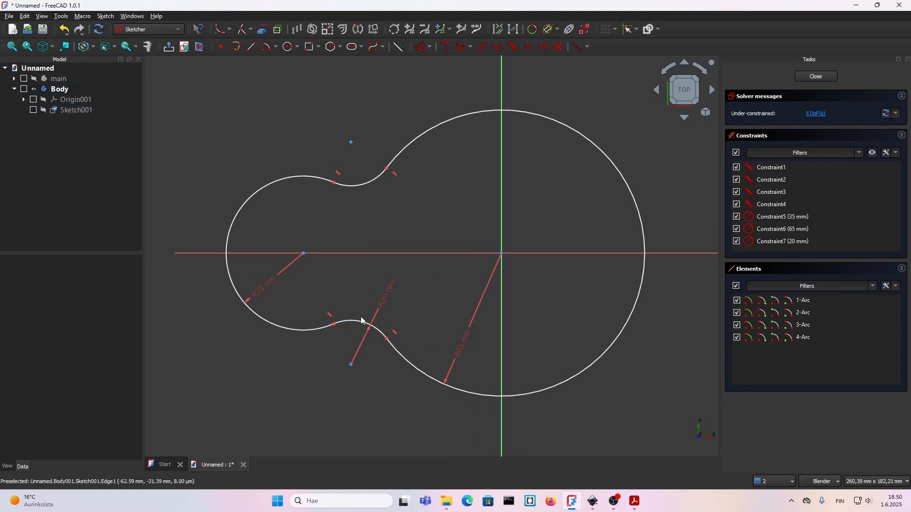
click(354, 321)
click(354, 190)
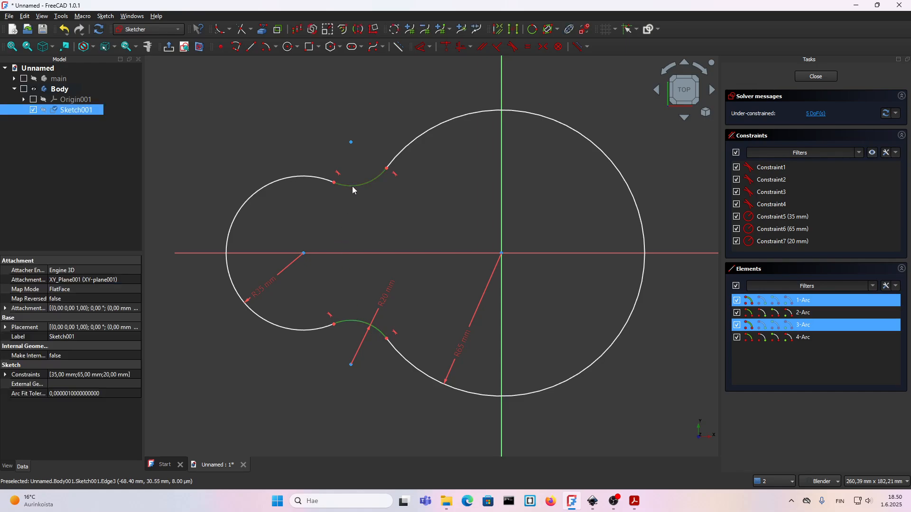
key(e)
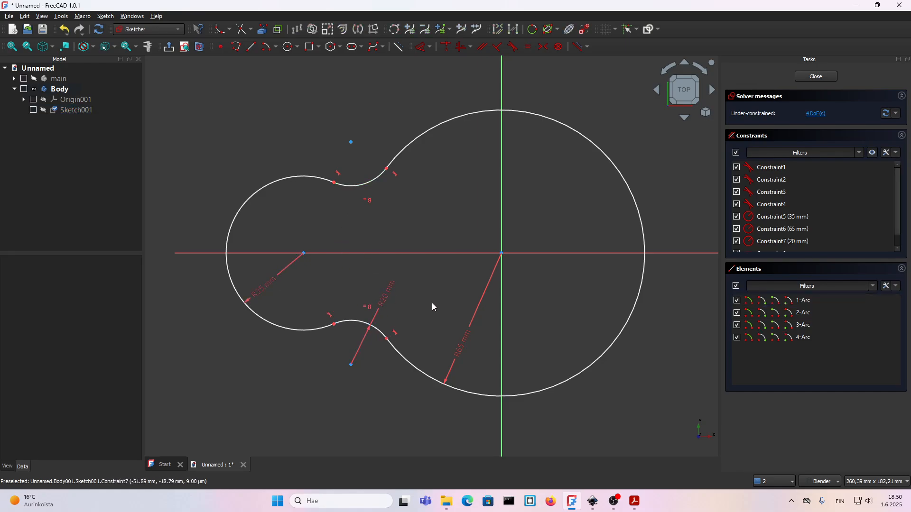
Pull the large arc off centre and make its centre point coincident with the sketch origin.
scroll(312, 317, down, 1)
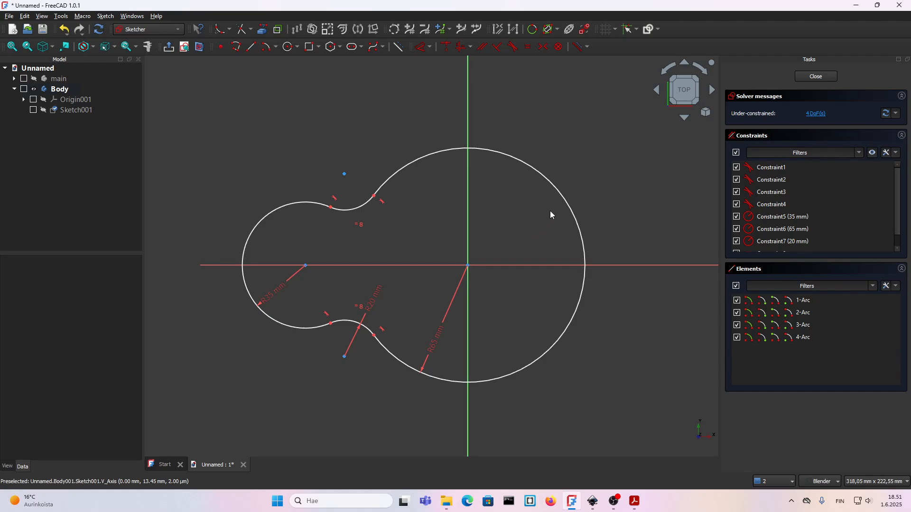
drag(564, 199, 570, 193)
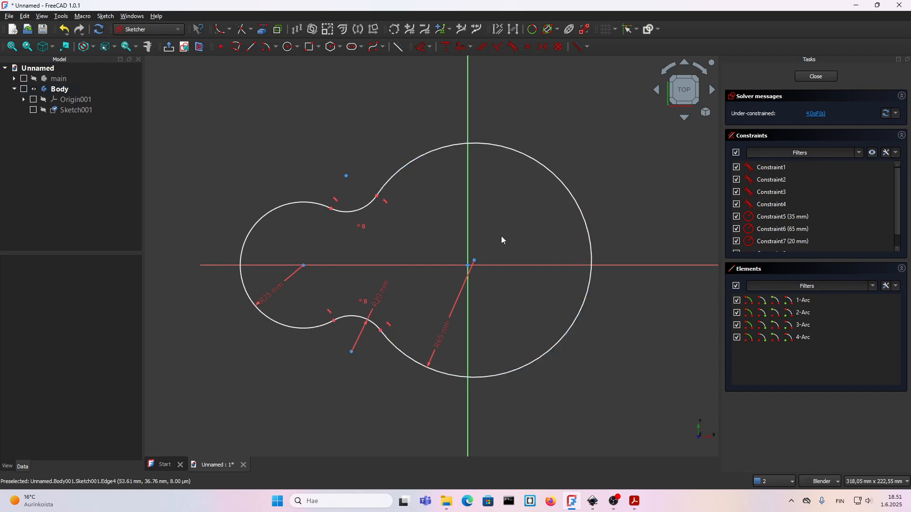
click(475, 262)
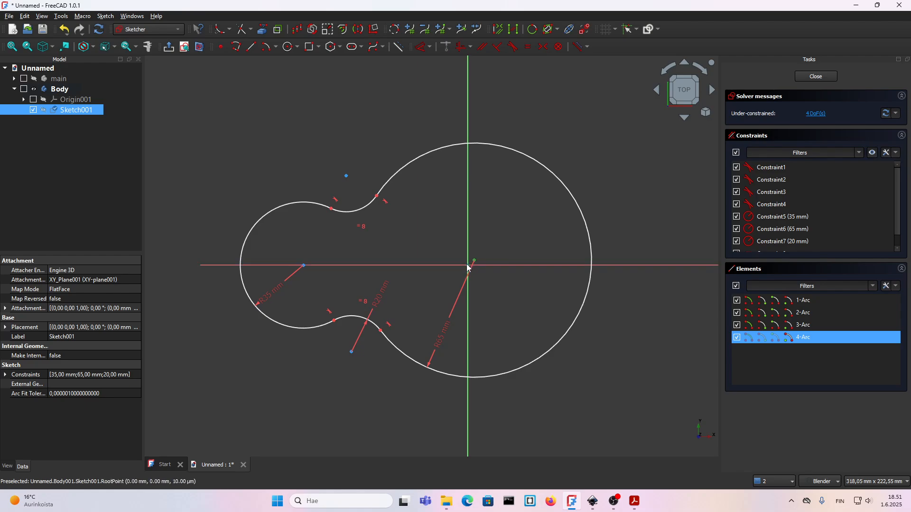
click(468, 266)
key(c)
Pull the small arc off the horizontal axis and constrain its centre point onto that axis.
drag(263, 219, 264, 209)
click(297, 257)
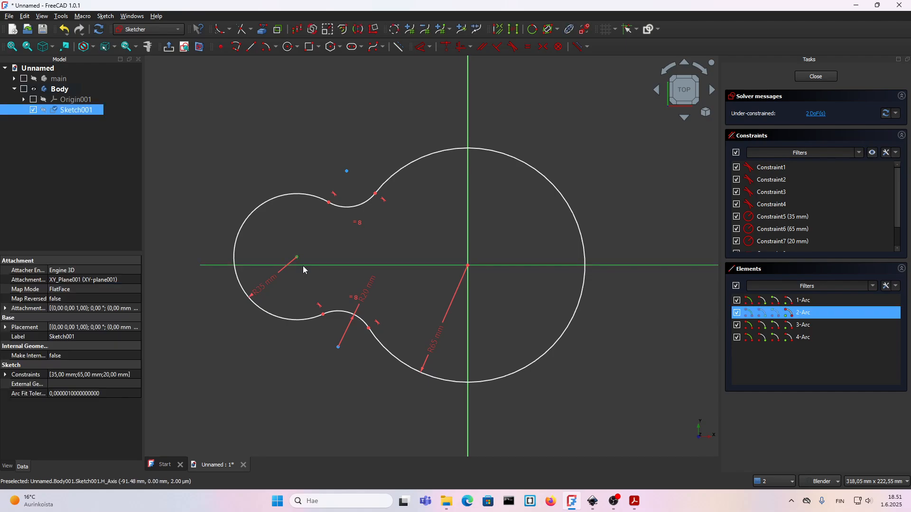
click(303, 266)
key(o)
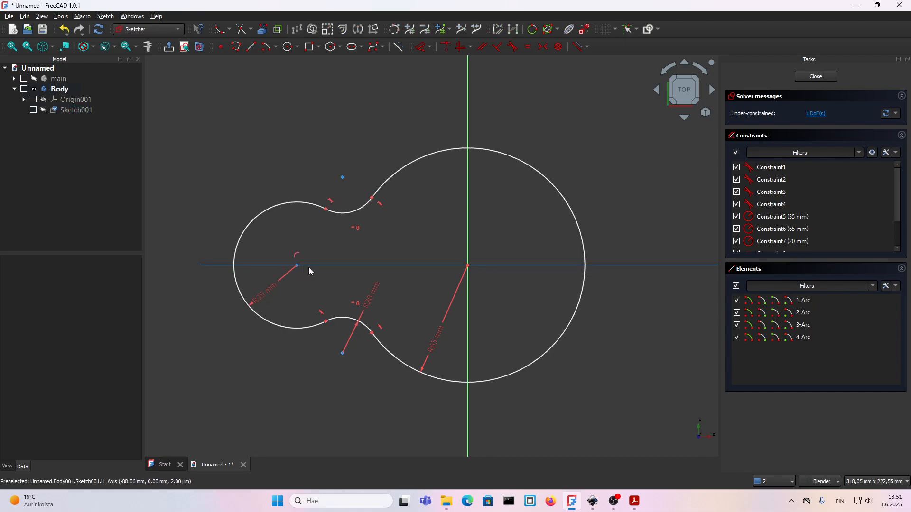
Constrain the horizontal distance from the small arc's centre to the vertical axis to 90 mm and close the sketch.
click(297, 266)
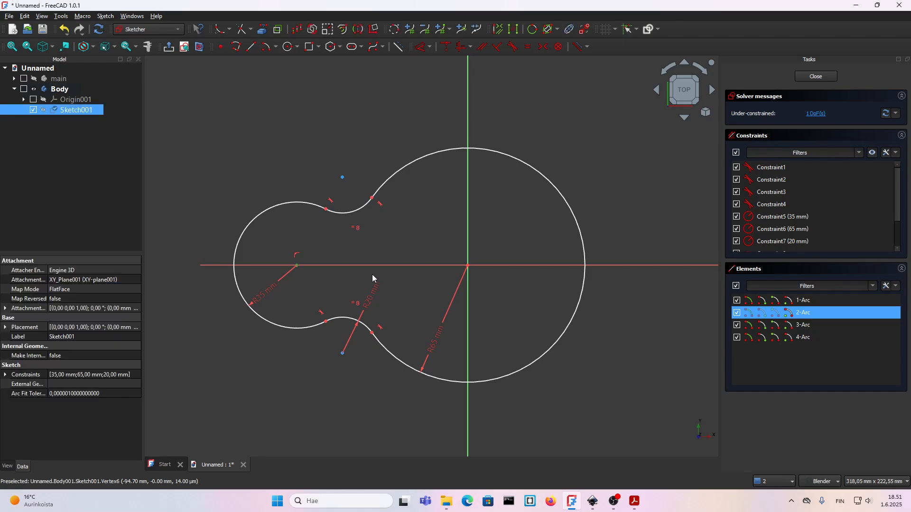
click(467, 247)
key(l)
mouse_move(465, 240)
mouse_down()
mouse_move(403, 366)
mouse_move(374, 396)
mouse_up()
double_click(374, 396)
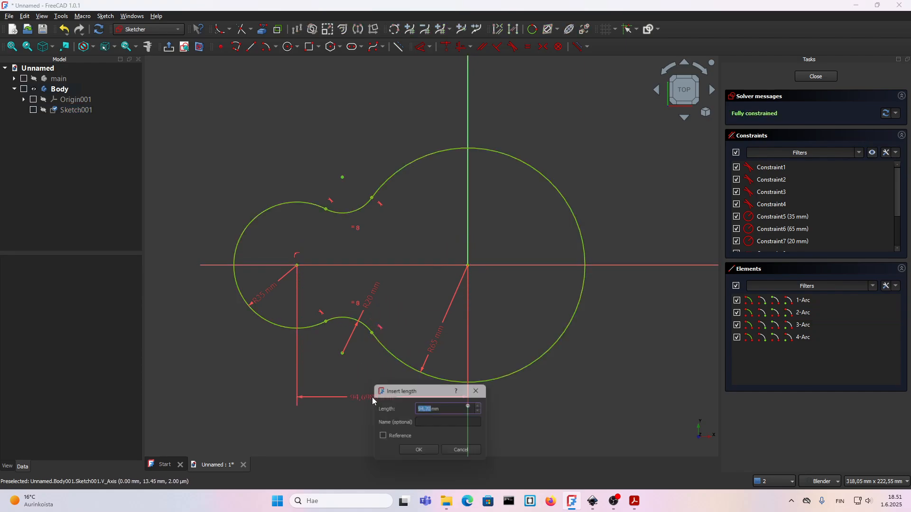
text(90)
key(Return)
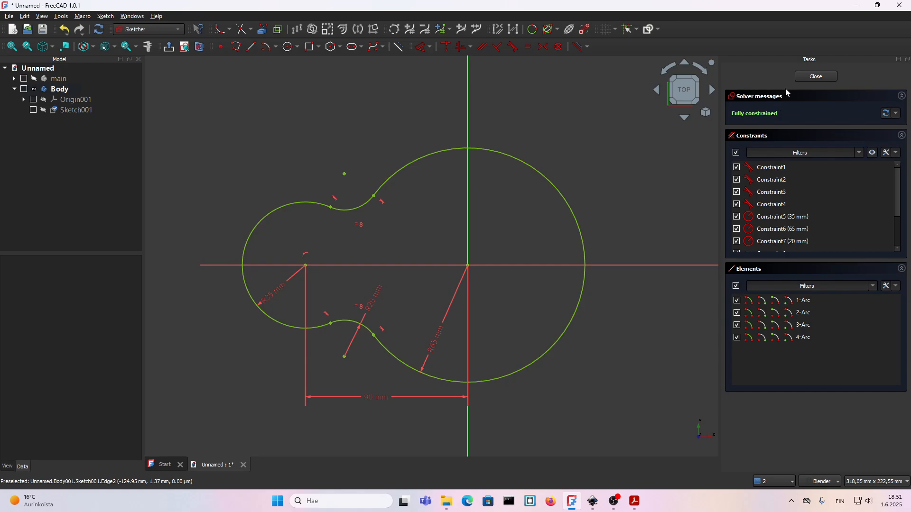
click(813, 77)
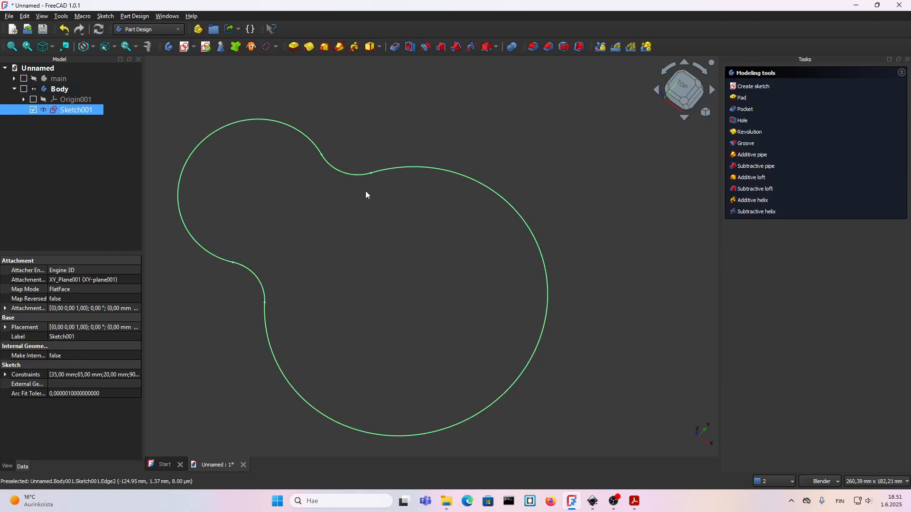
Rename the inset contour sketch as wire.
scroll(421, 358, down, 2)
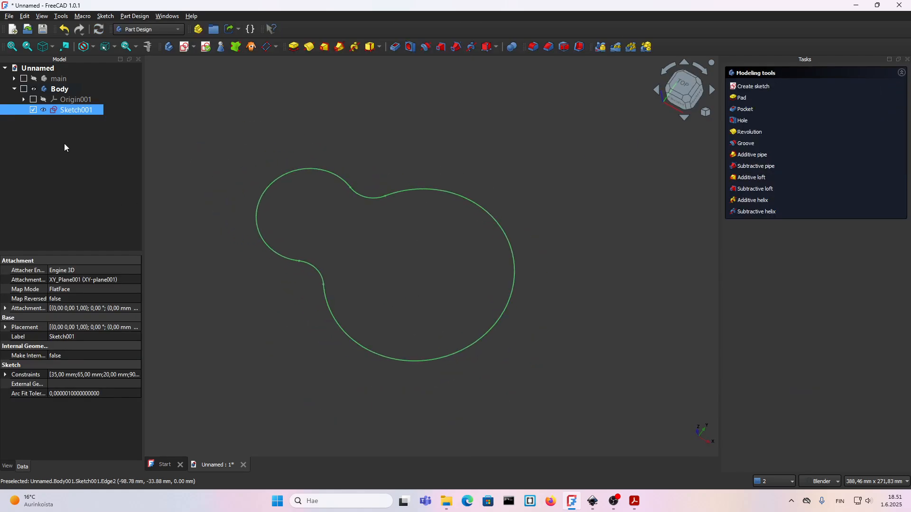
click(77, 110)
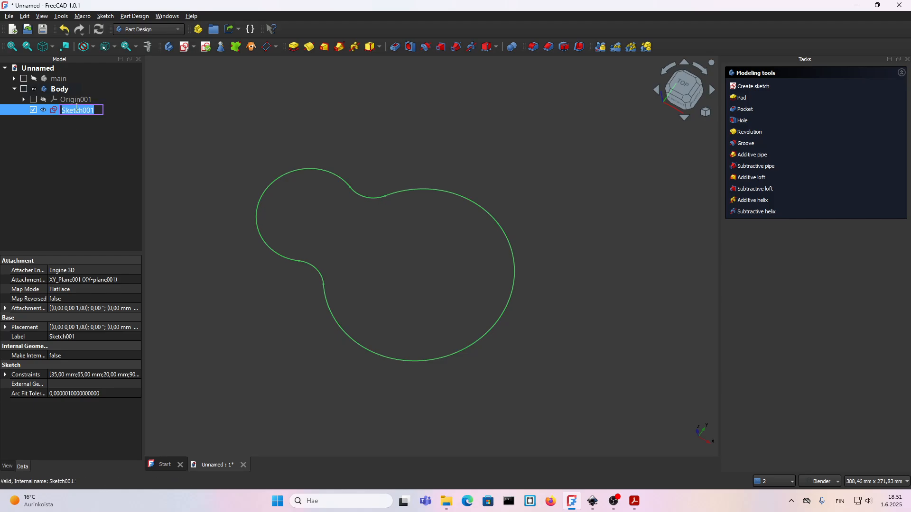
text(wire)
click(182, 160)
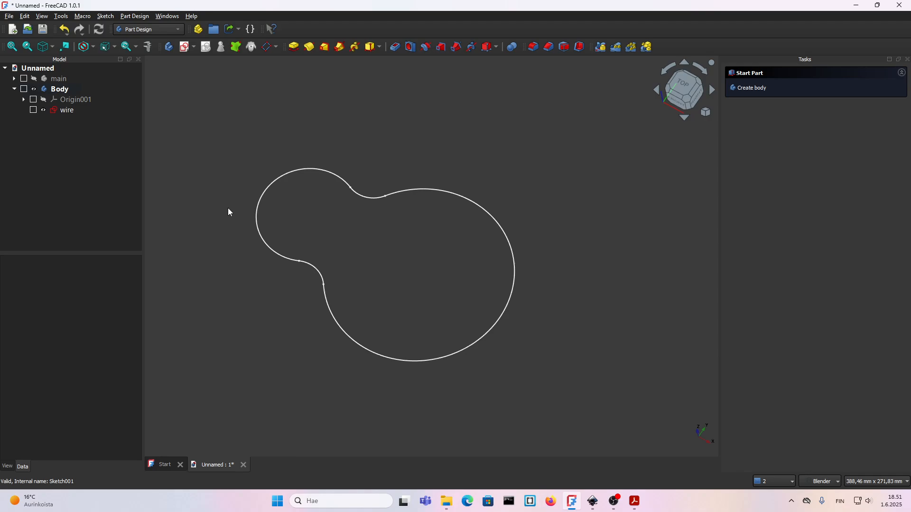
Create a new sketch on the second body's XY plane and link the wire sketch's small arc as external geometry.
click(683, 86)
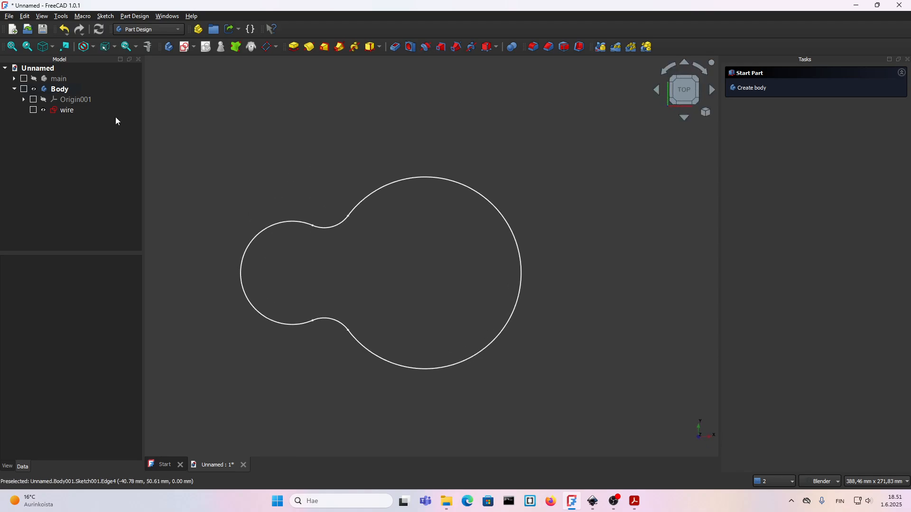
click(184, 48)
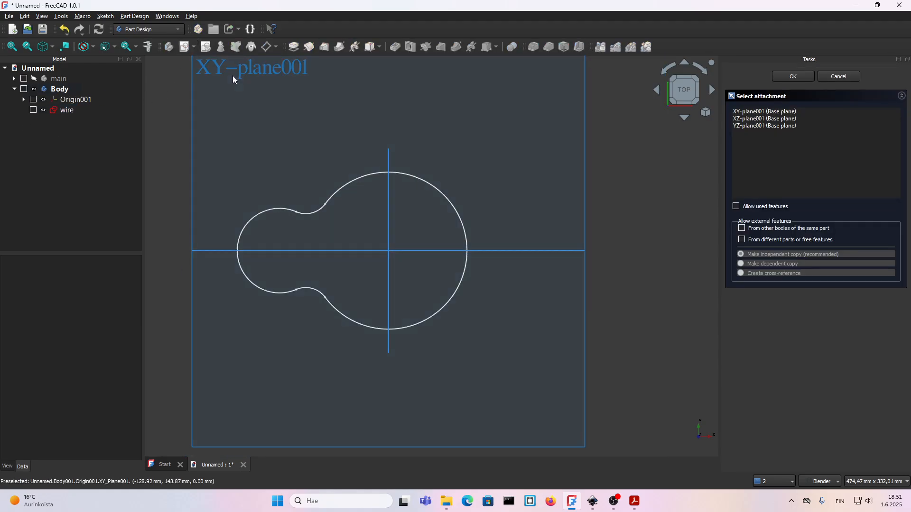
click(233, 76)
scroll(272, 235, up, 3)
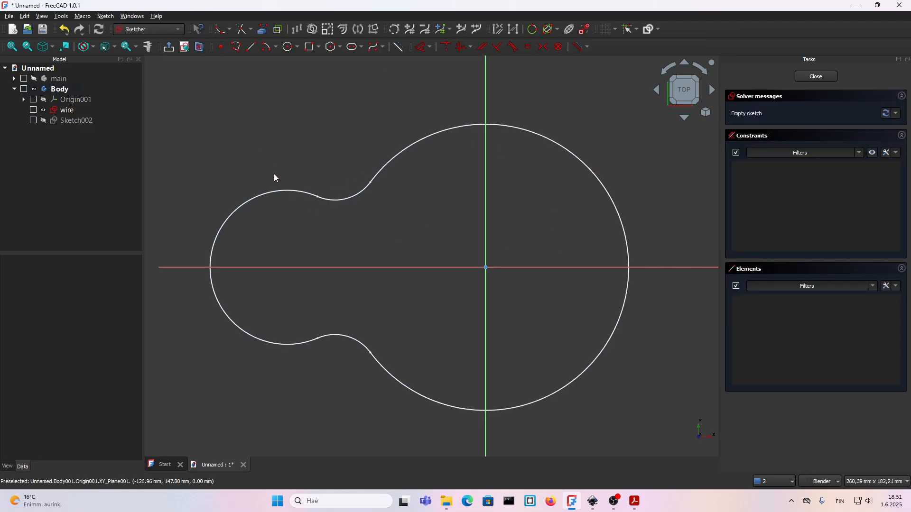
click(264, 31)
click(212, 258)
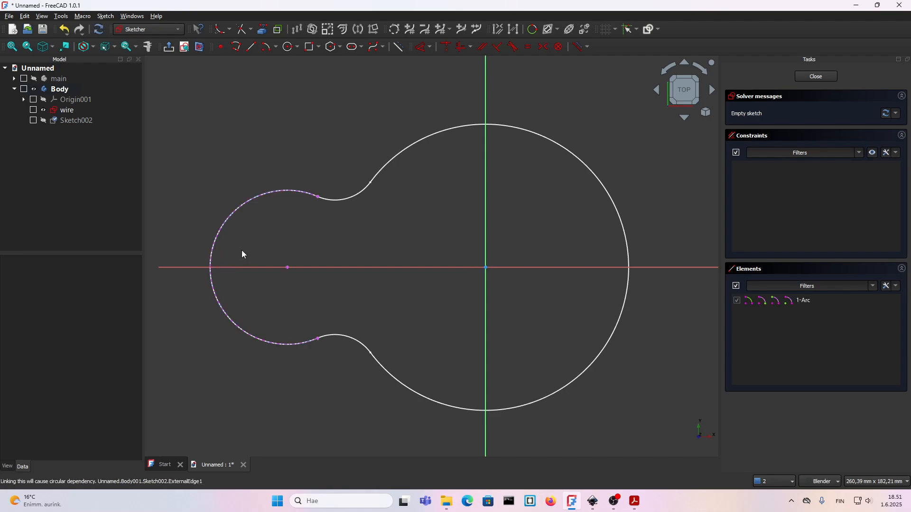
scroll(227, 259, up, 3)
mouse_move(228, 263)
shift+middle_down()
mouse_move(236, 250)
mouse_move(285, 244)
shift+middle_up()
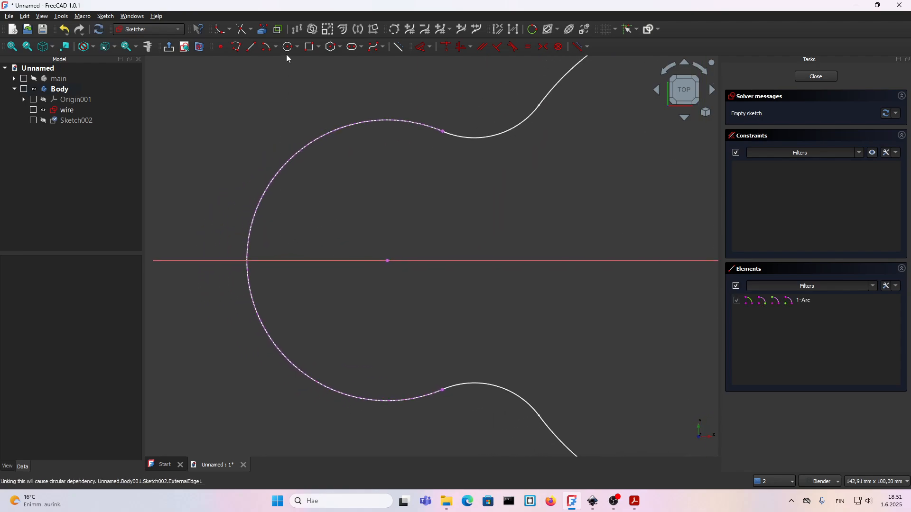
click(340, 47)
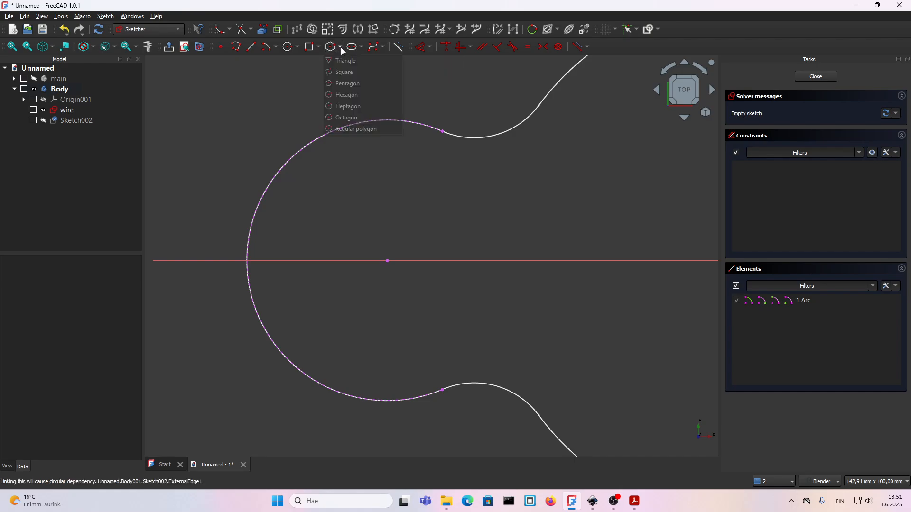
click(344, 95)
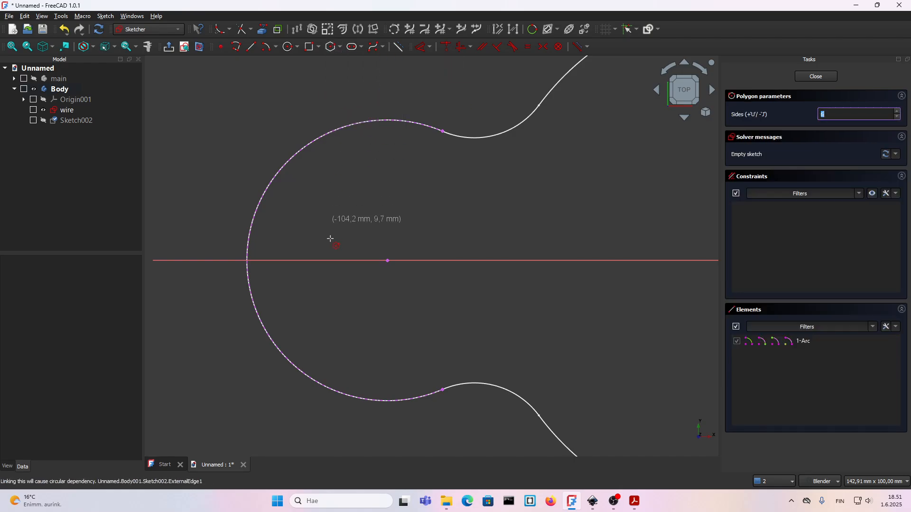
click(309, 260)
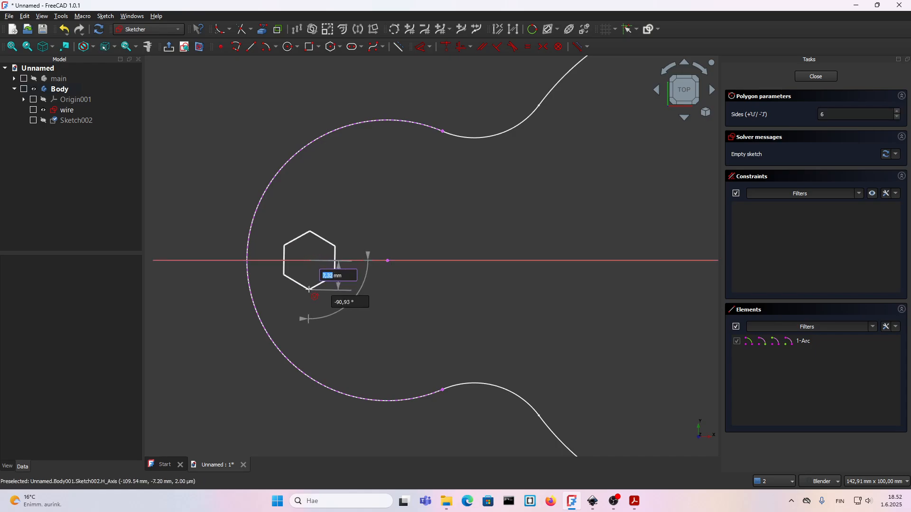
text(7)
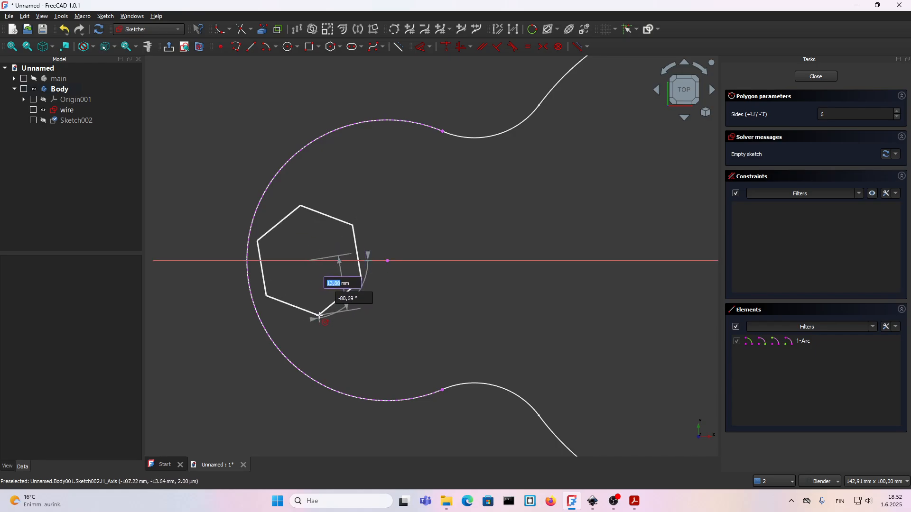
click(312, 316)
key(Escape)
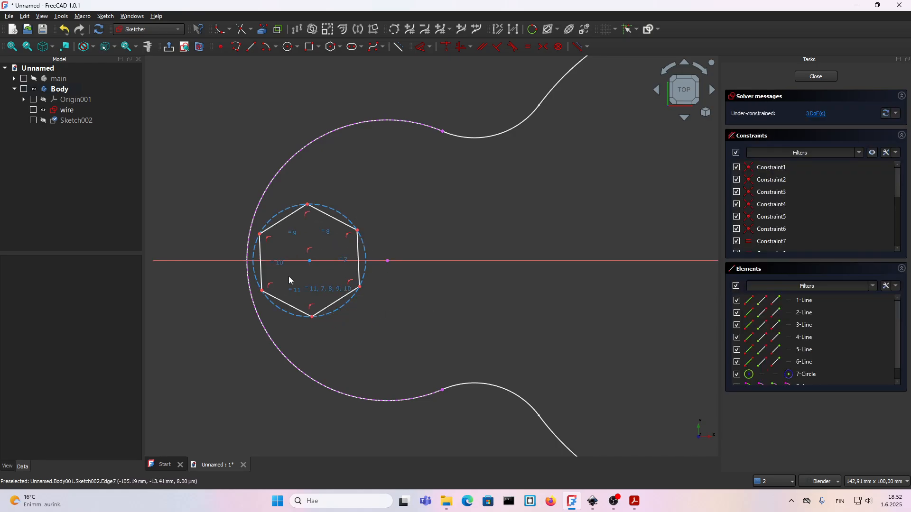
scroll(311, 278, up, 2)
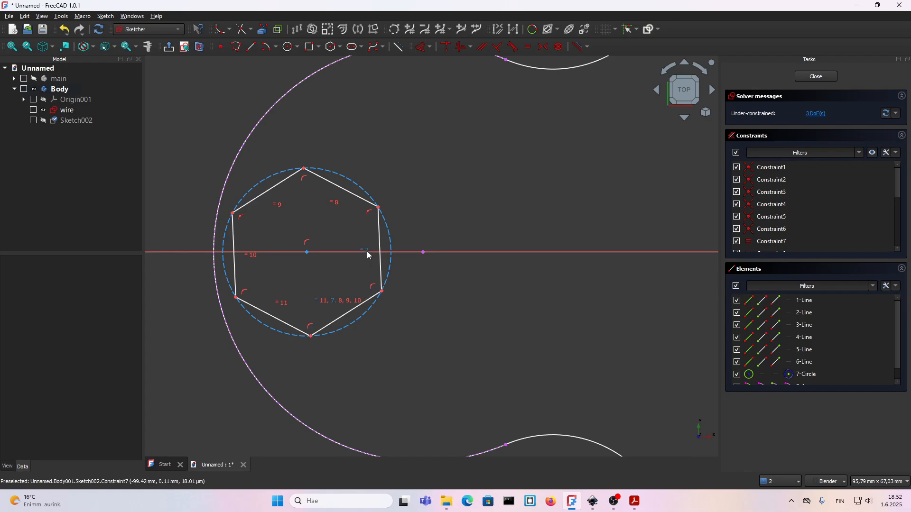
scroll(374, 319, down, 1)
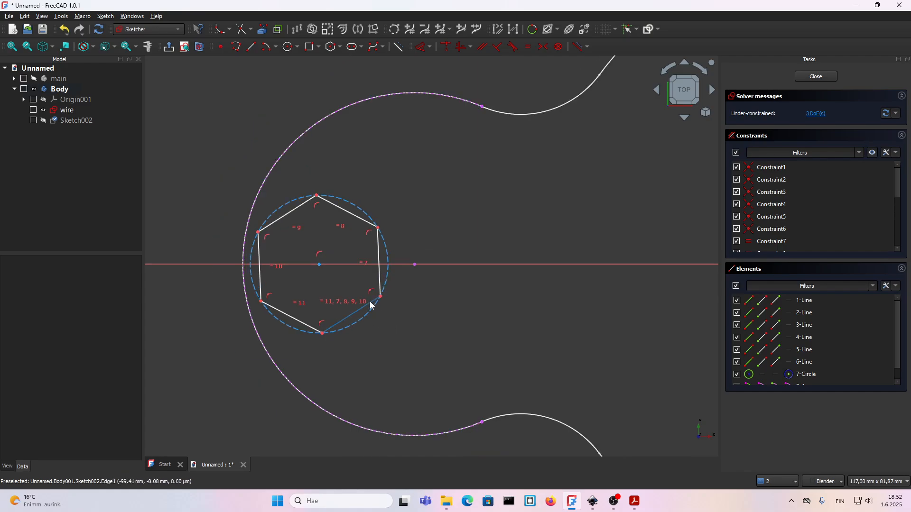
mouse_move(370, 303)
mouse_down()
mouse_move(365, 314)
mouse_move(385, 317)
mouse_up()
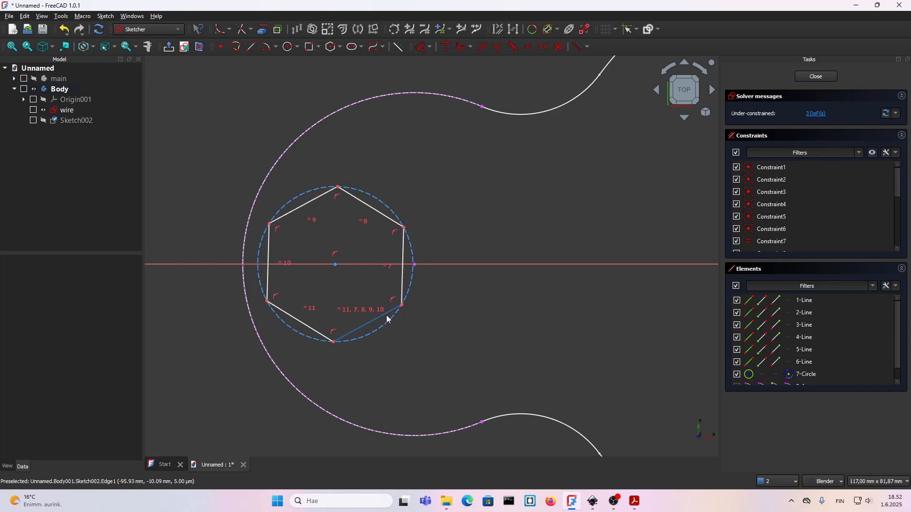
key(ctrl+z)
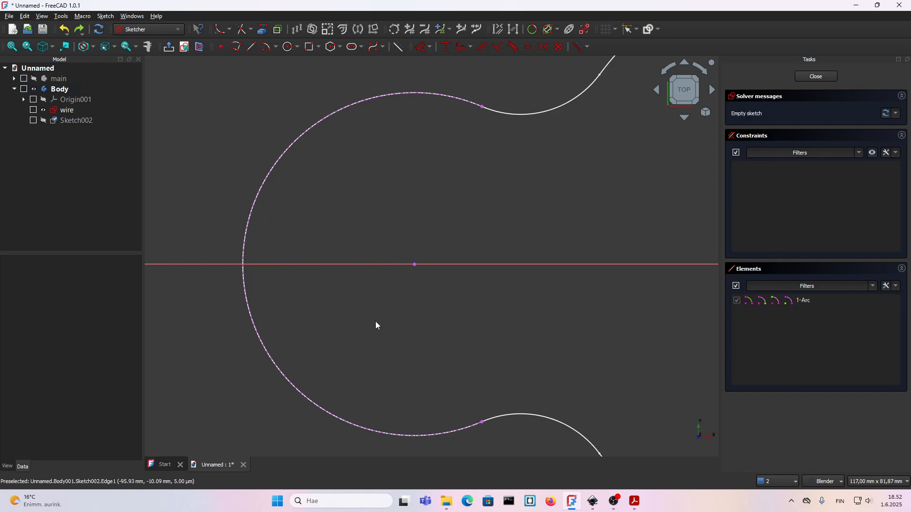
Sketch a hexagon with a 7 mm radius centred on the horizontal axis inside the small arc, and move its radius label clear.
click(331, 46)
click(323, 264)
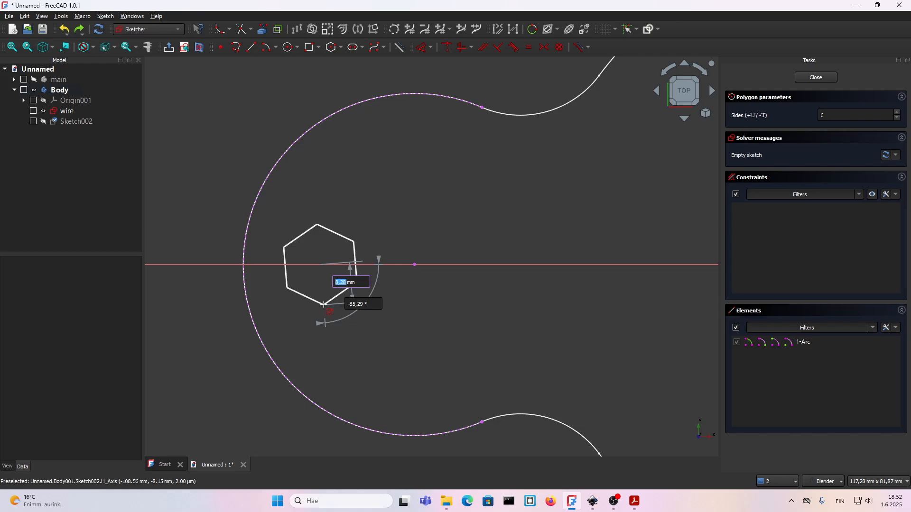
text(7)
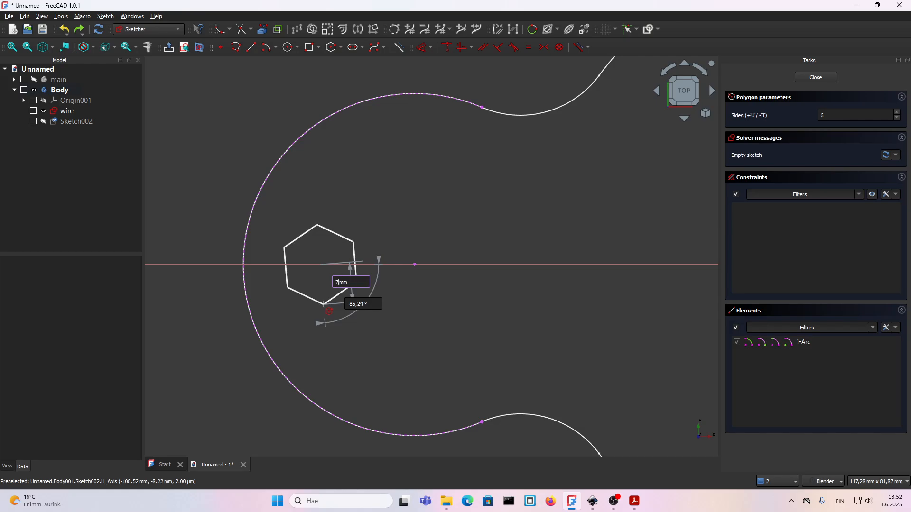
key(Return)
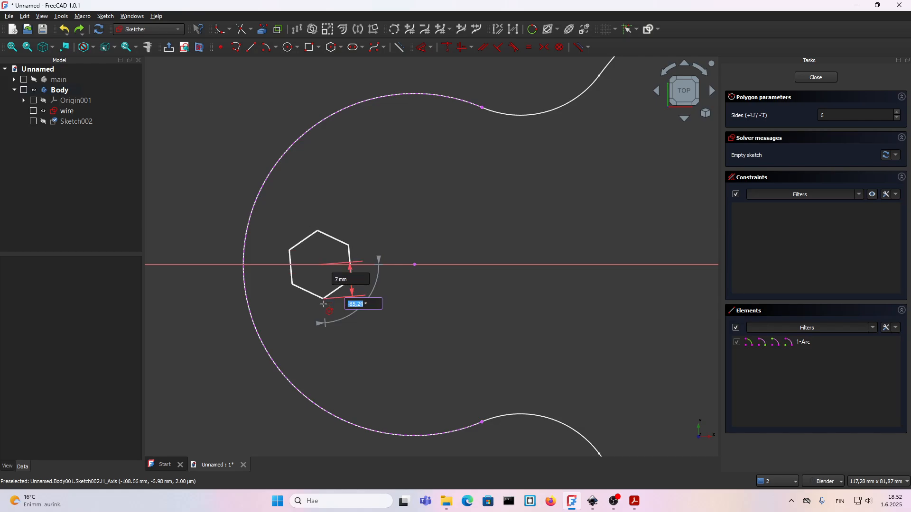
key(Return)
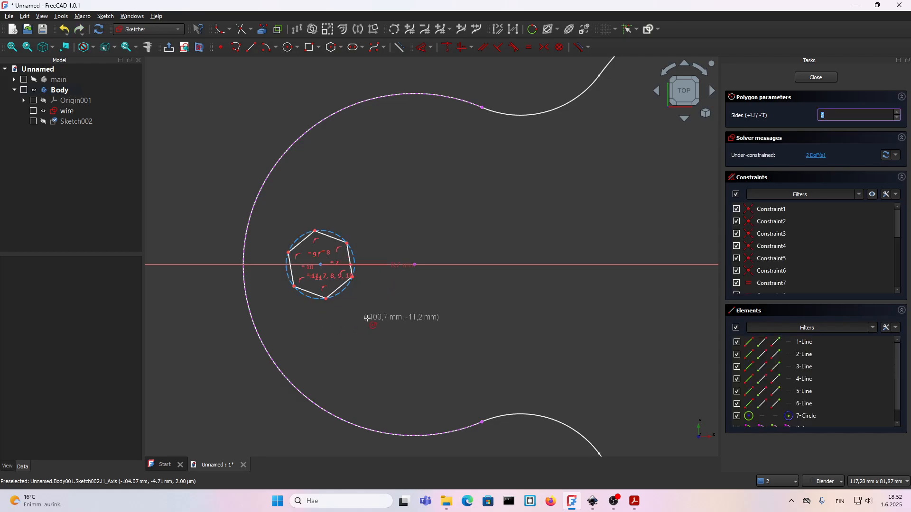
scroll(352, 298, up, 1)
drag(420, 266, 412, 296)
drag(324, 303, 316, 306)
scroll(377, 292, up, 2)
drag(412, 292, 383, 225)
scroll(337, 230, up, 4)
scroll(366, 244, down, 2)
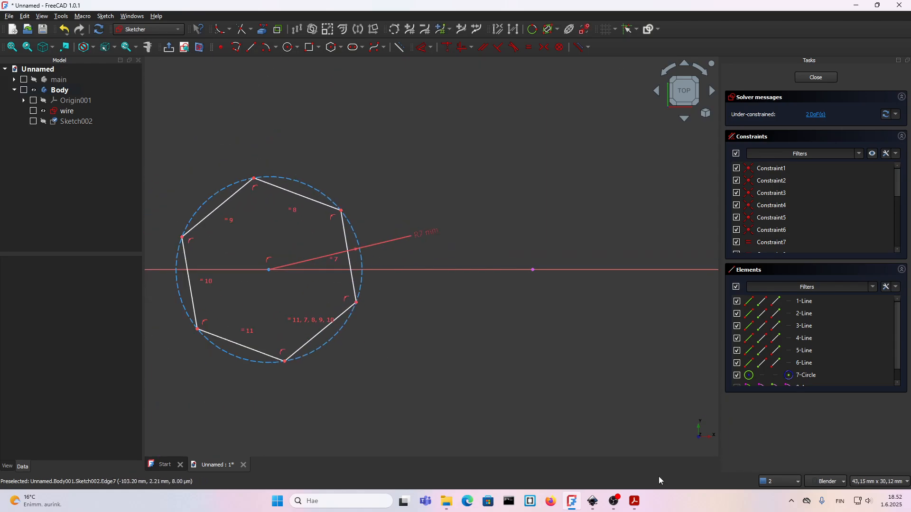
Check the hexagon dimensions in detail A of the 15.pdf drawing and delete the hexagon's 7 mm radius constraint in FreeCAD.
click(634, 502)
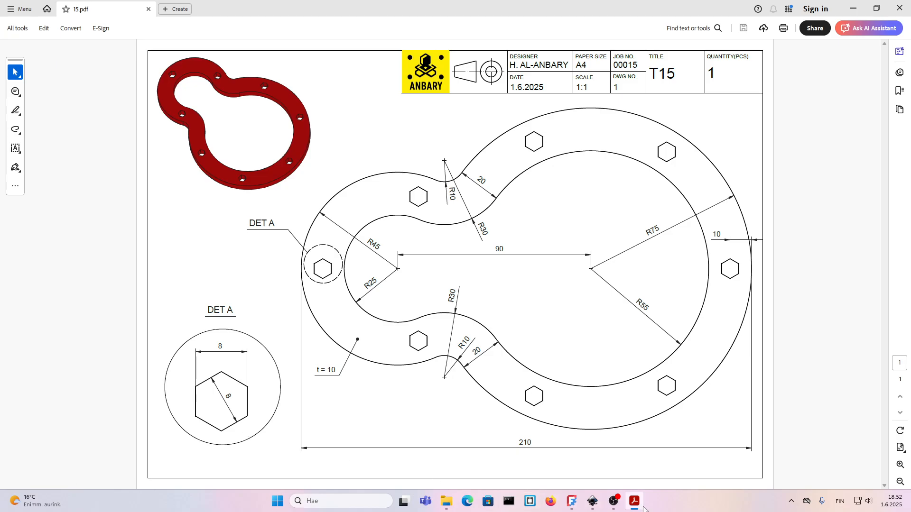
click(572, 502)
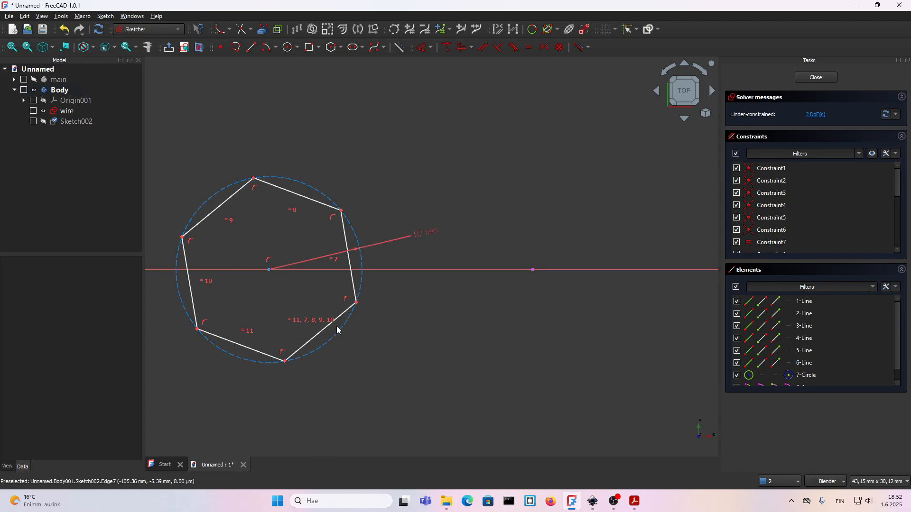
click(420, 236)
key(Delete)
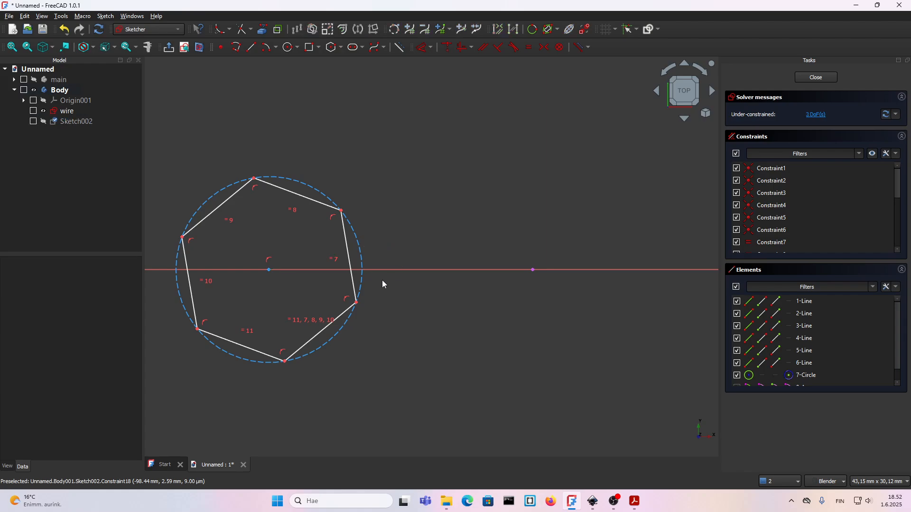
Pull the hexagon's corners to resize and turn it until two opposite sides stand roughly vertical.
drag(356, 302, 403, 338)
scroll(457, 300, down, 4)
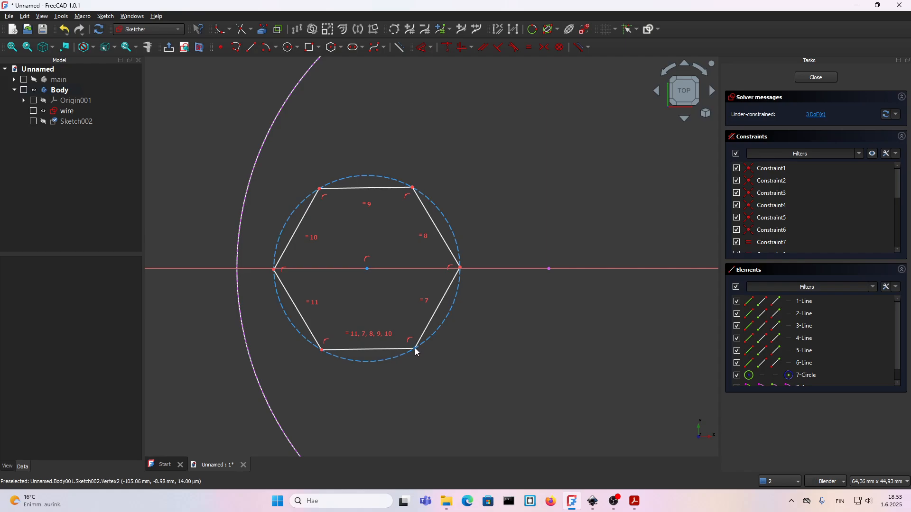
drag(417, 349, 464, 297)
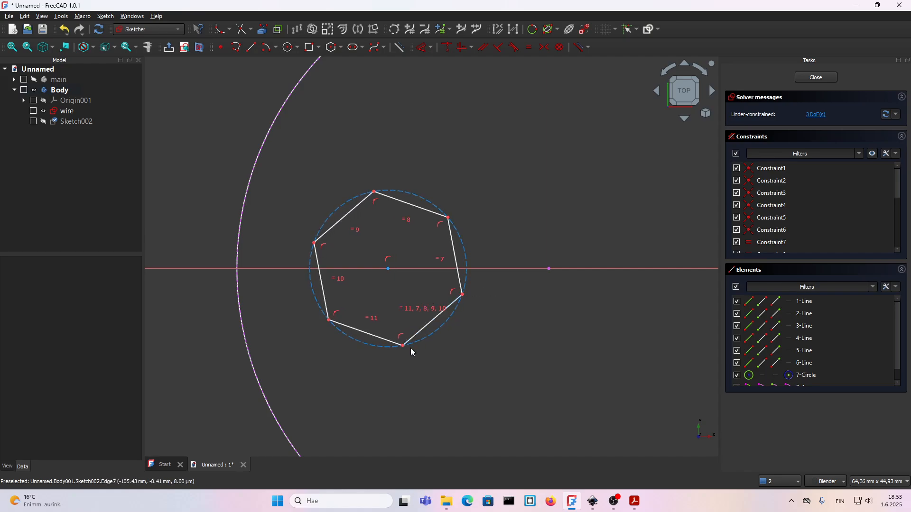
drag(403, 348, 380, 354)
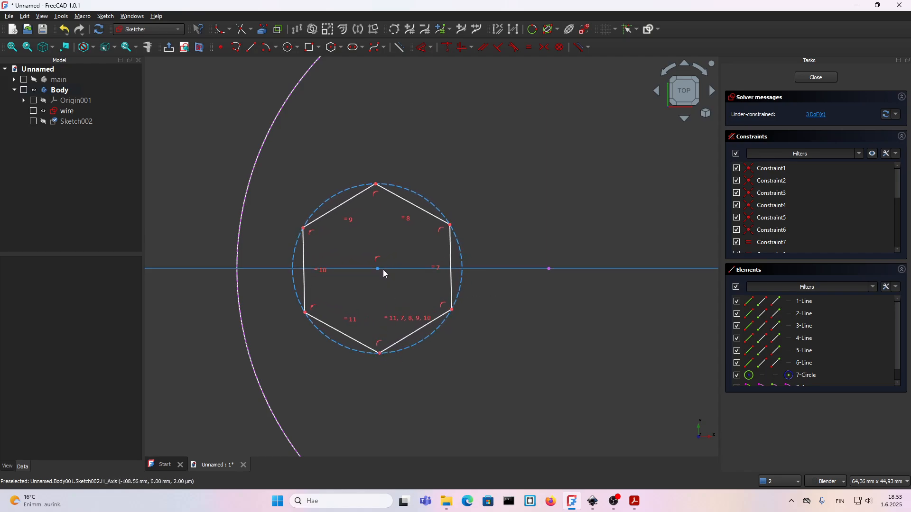
Align the hexagon's top corner vertically with its centre and set the distance between its two vertical sides to 8 mm.
click(377, 269)
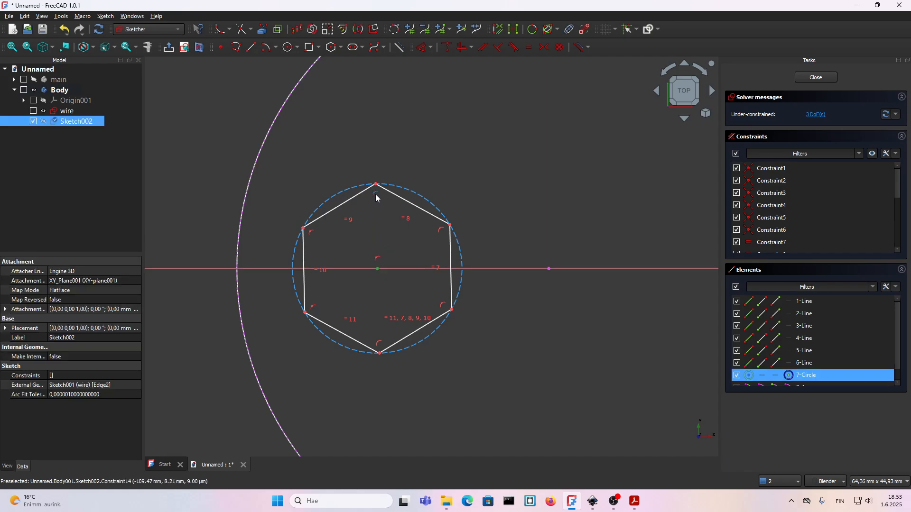
click(459, 47)
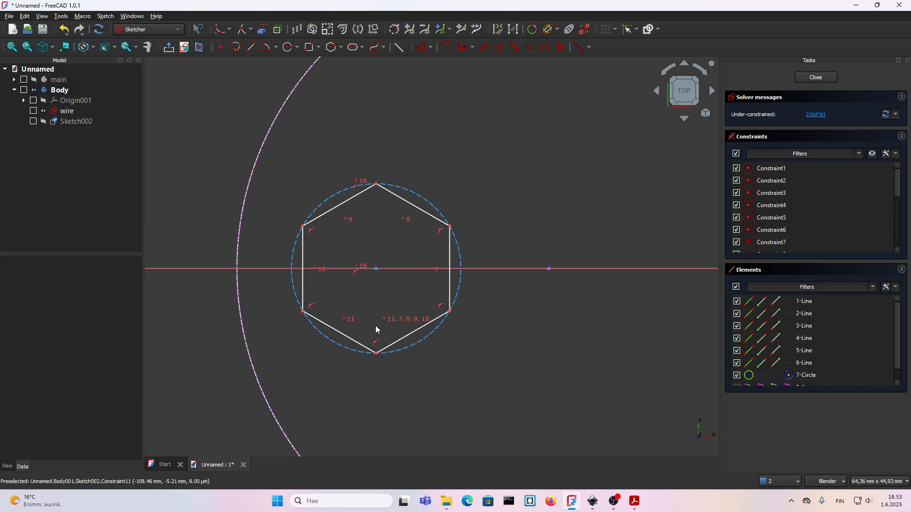
click(450, 291)
click(304, 291)
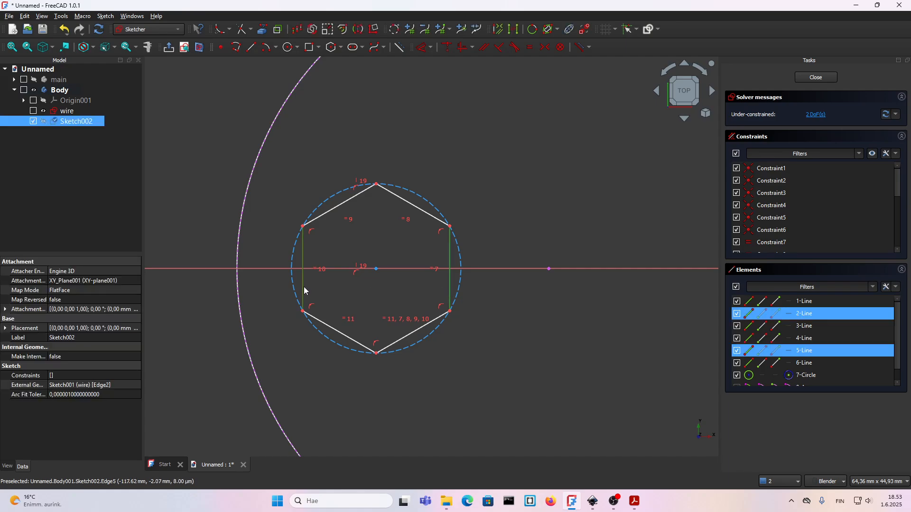
key(d)
click(365, 409)
text(8)
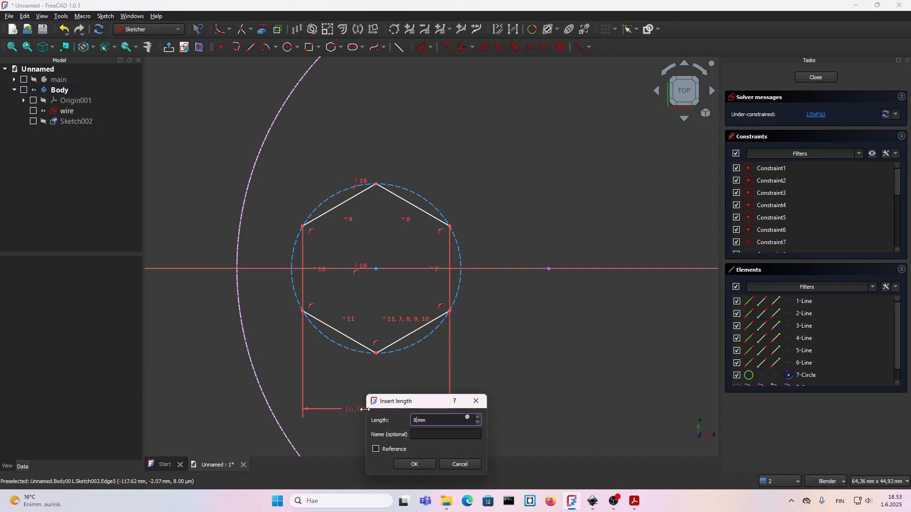
key(Return)
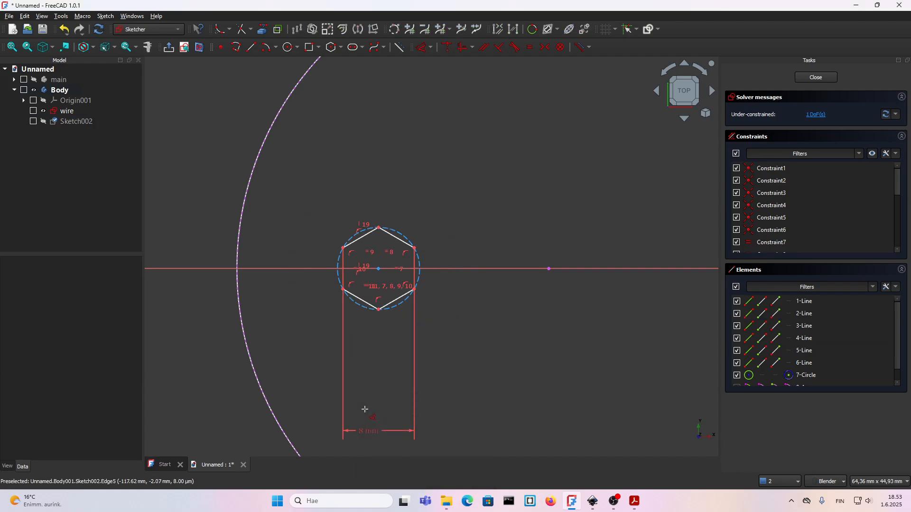
Constrain the hexagon's centre point to lie on the linked small arc of the wire sketch.
click(380, 274)
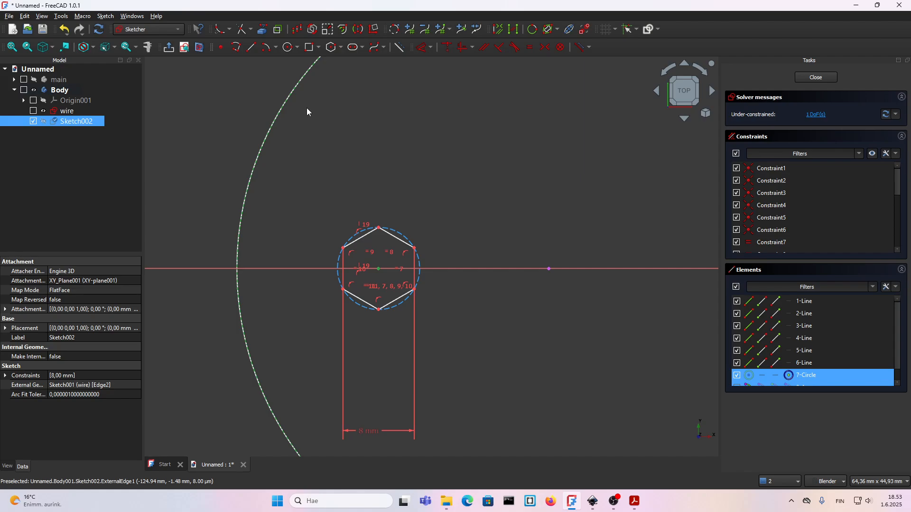
click(258, 386)
key(c)
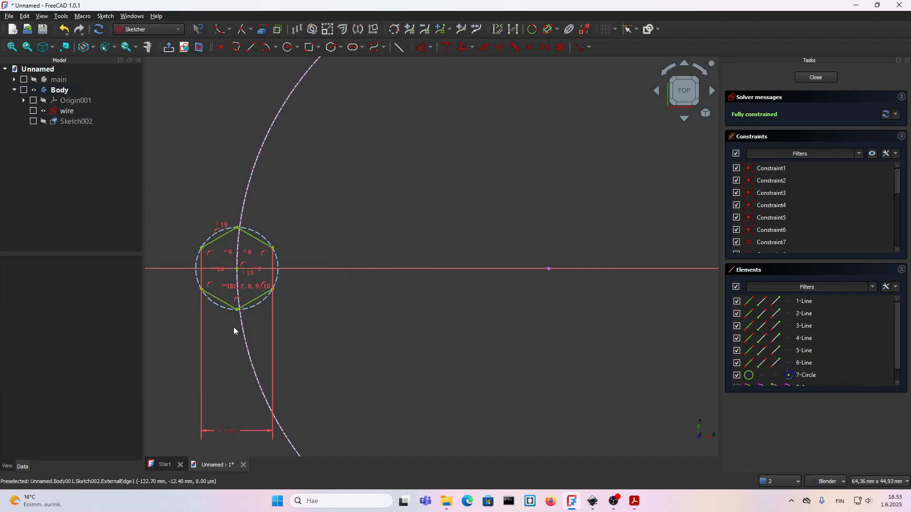
Add a horizontal reference dimension from the hexagon's centre to the origin, place it above the axis, and restore driving mode.
scroll(273, 297, down, 5)
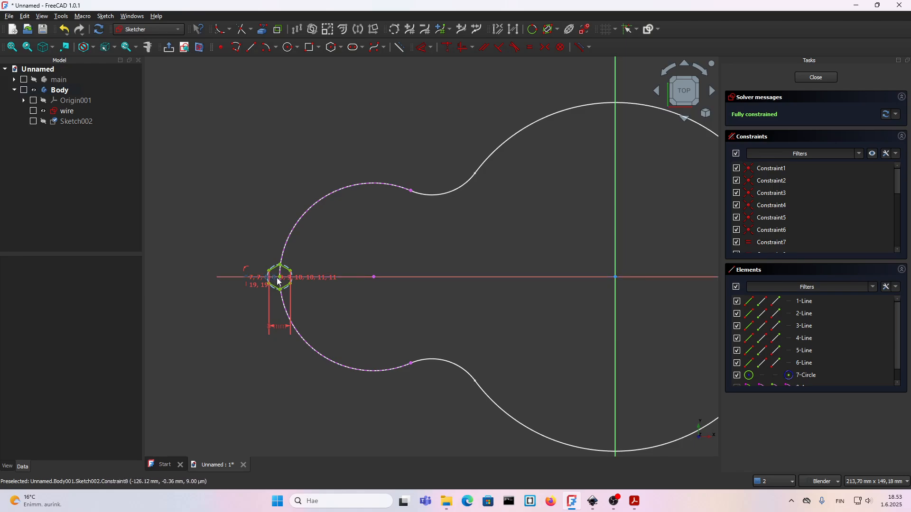
click(577, 51)
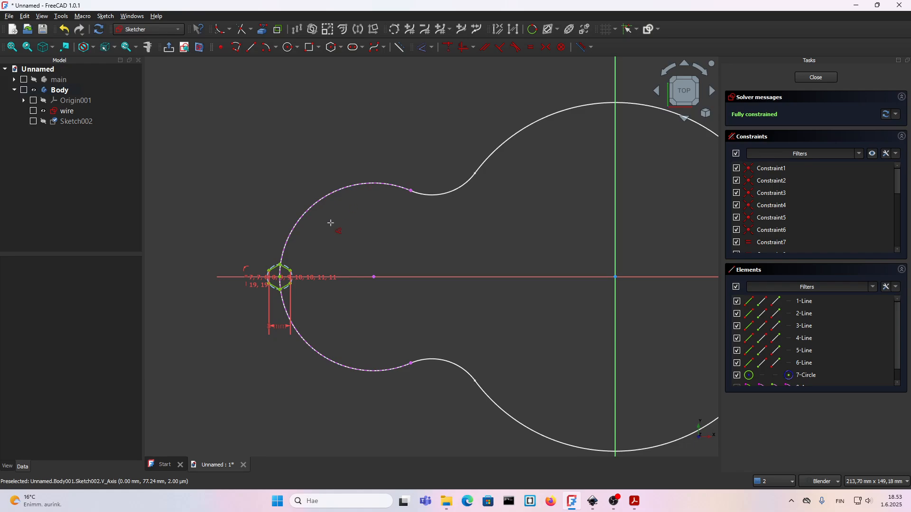
scroll(278, 277, up, 8)
scroll(274, 277, up, 3)
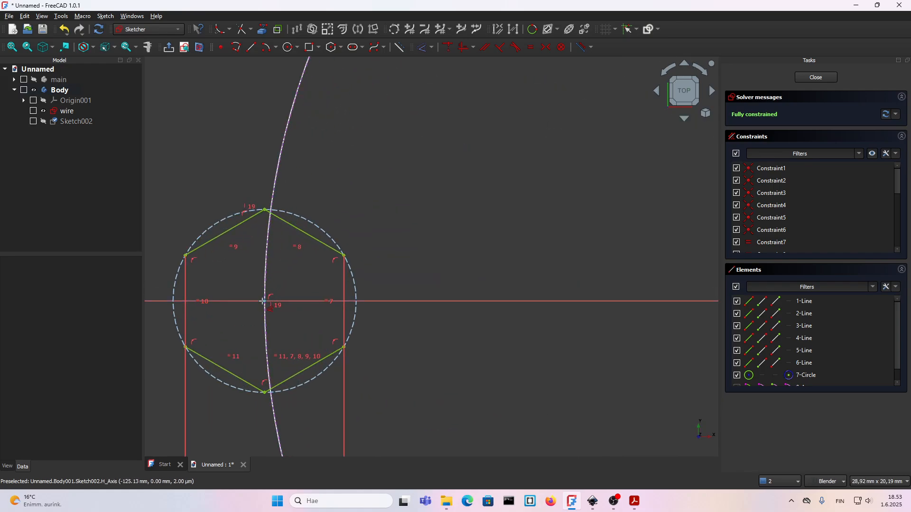
click(265, 301)
scroll(266, 301, down, 8)
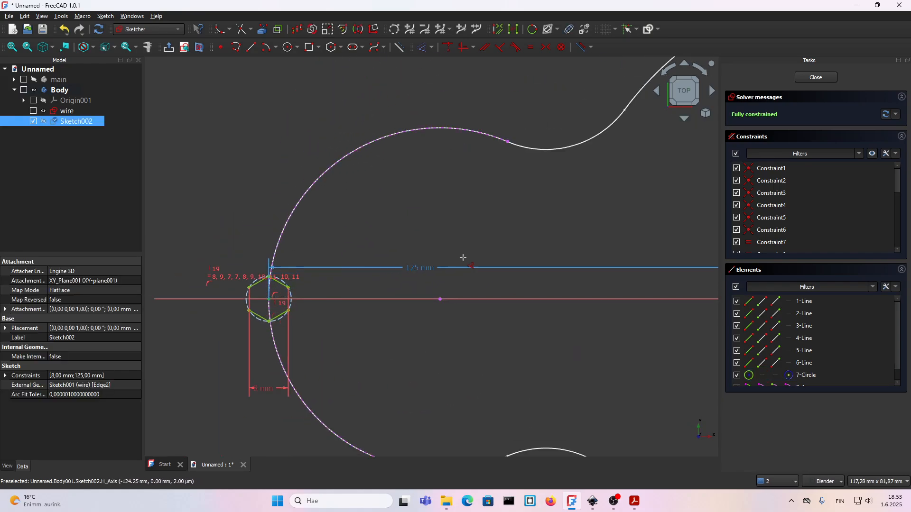
click(402, 243)
scroll(403, 243, down, 3)
scroll(468, 246, up, 3)
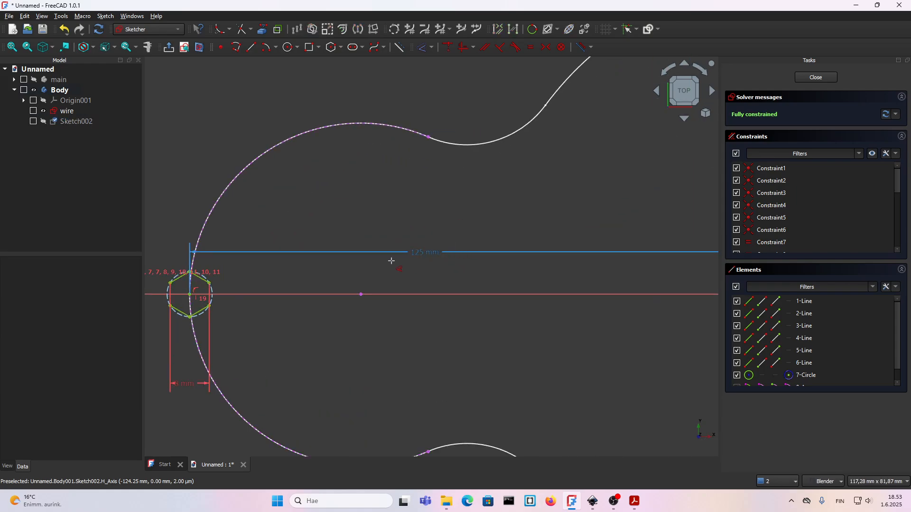
scroll(392, 258, down, 2)
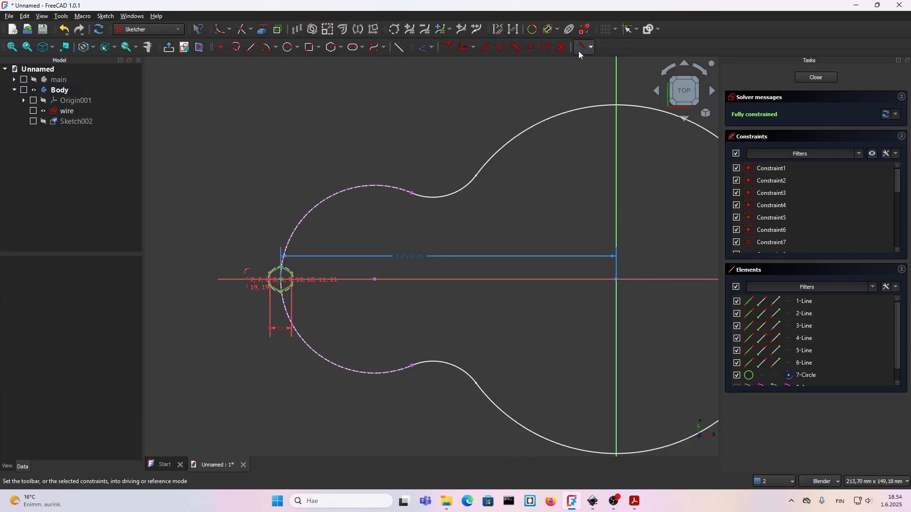
drag(412, 259, 421, 259)
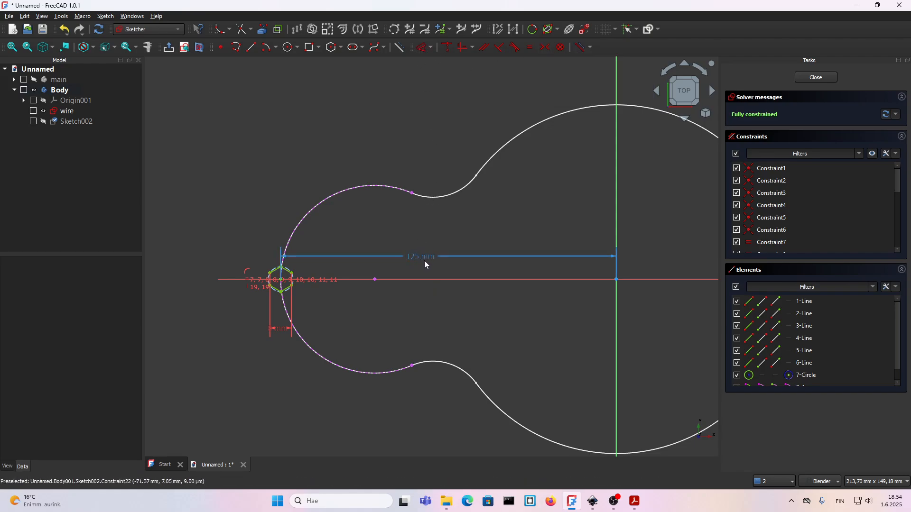
scroll(420, 261, down, 2)
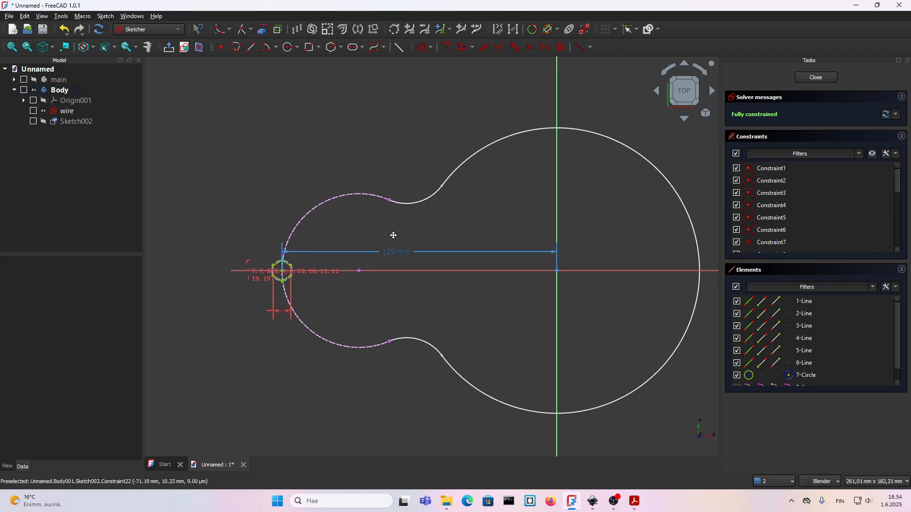
Close the hexagon sketch and pad it with a length of 10 mm.
click(816, 76)
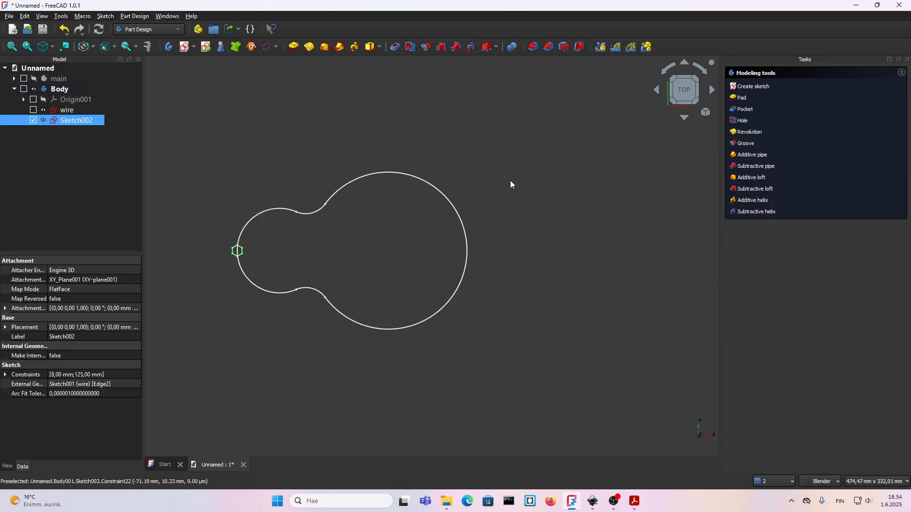
click(743, 98)
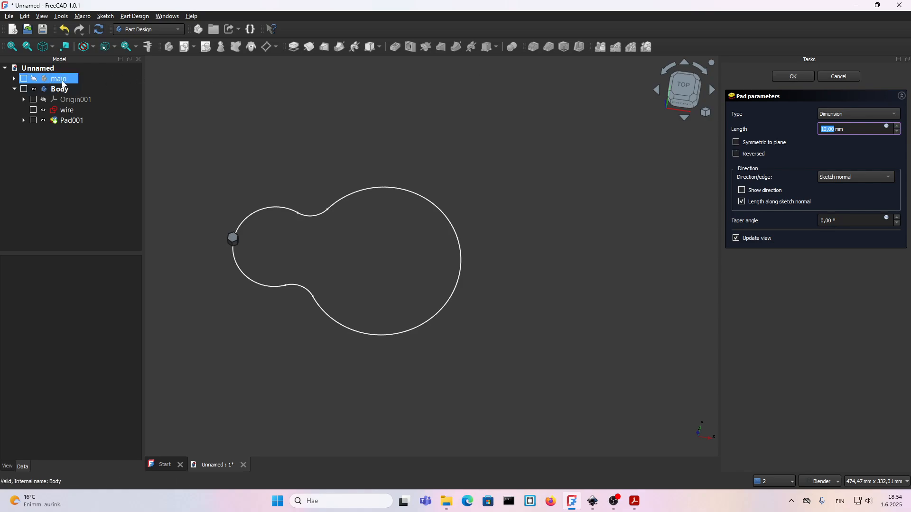
click(790, 78)
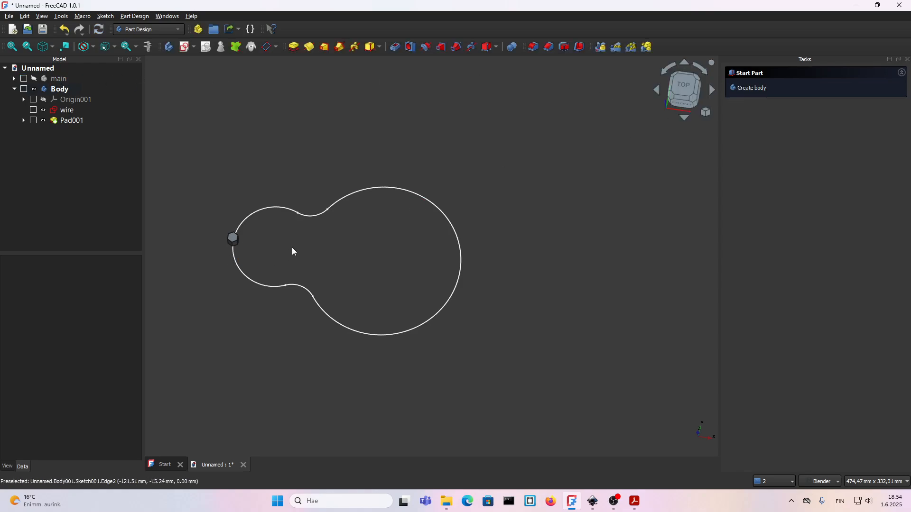
In the Draft workbench, create a path array of the hexagonal pad along the wire sketch.
mouse_move(292, 251)
shift+middle_down()
mouse_move(355, 242)
mouse_move(317, 230)
shift+middle_up()
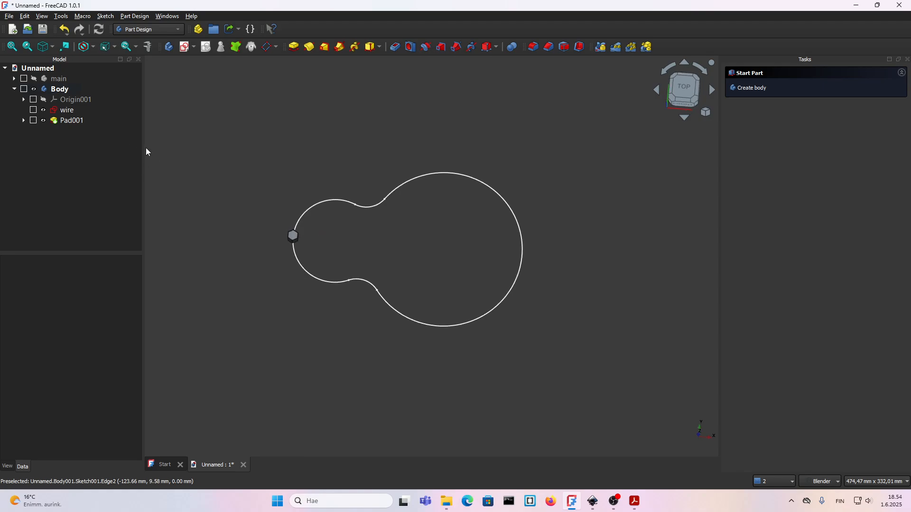
click(290, 235)
click(306, 226)
click(684, 89)
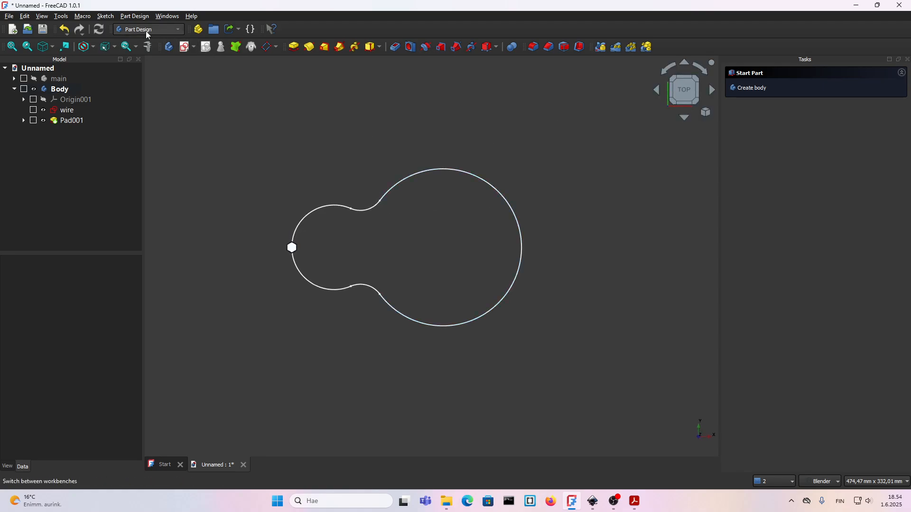
click(161, 29)
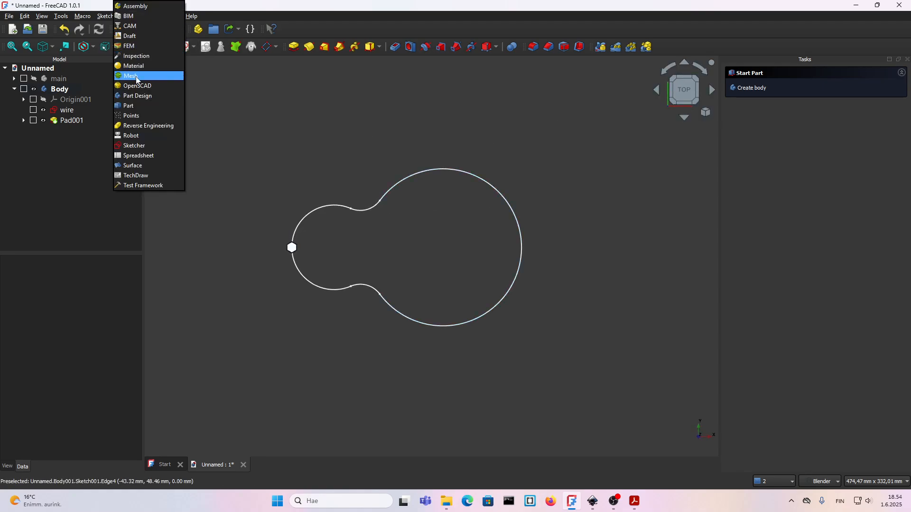
click(133, 37)
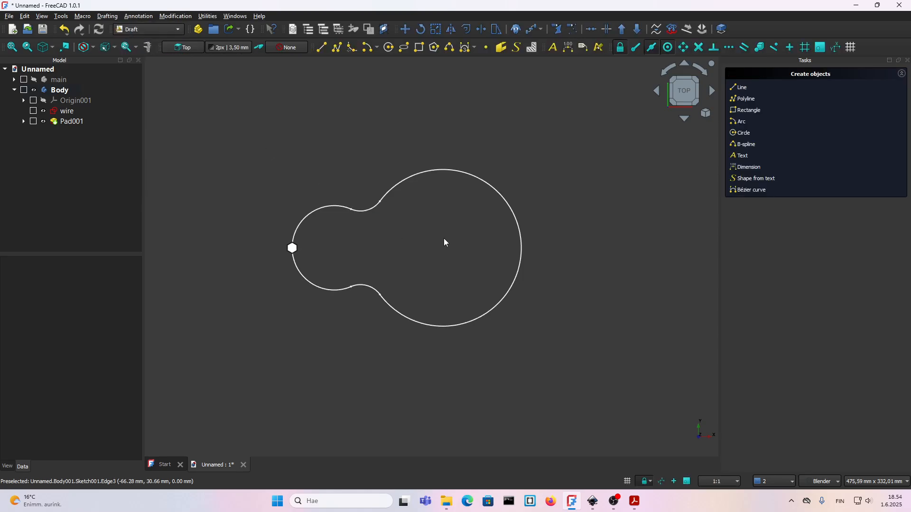
click(60, 123)
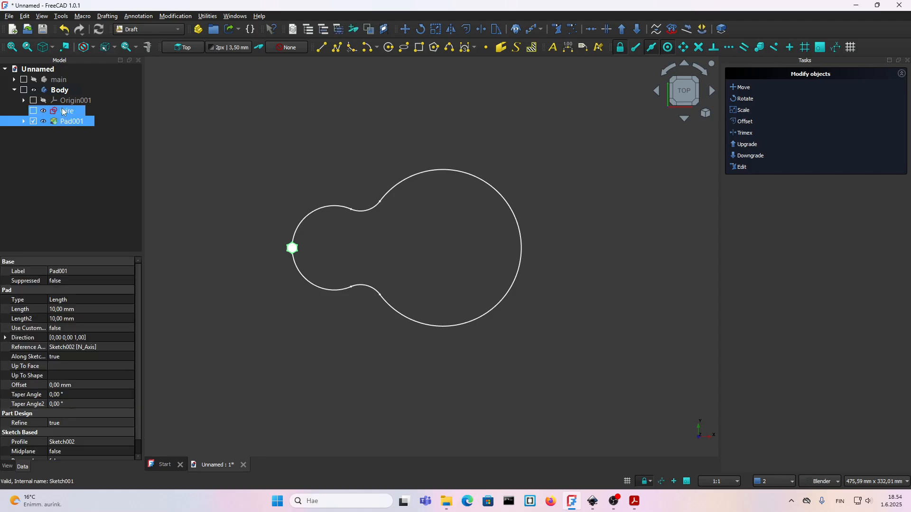
ctrl+click(64, 112)
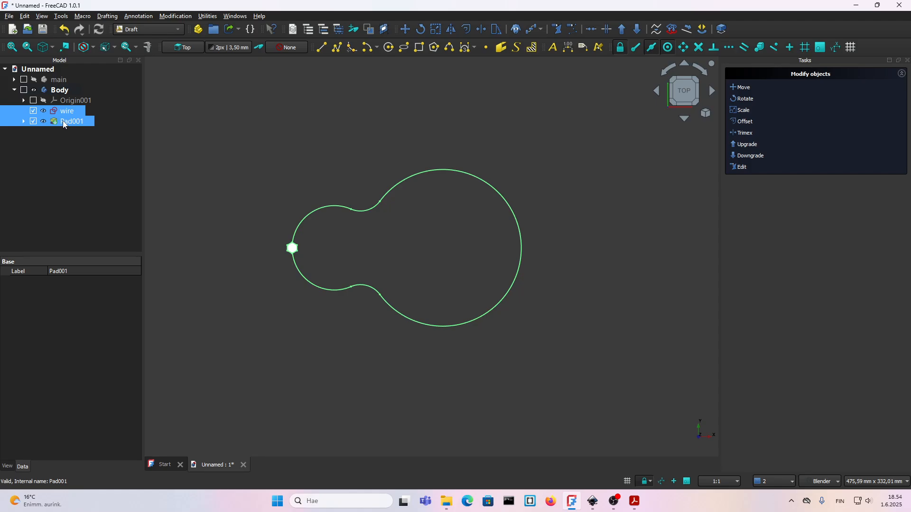
click(541, 28)
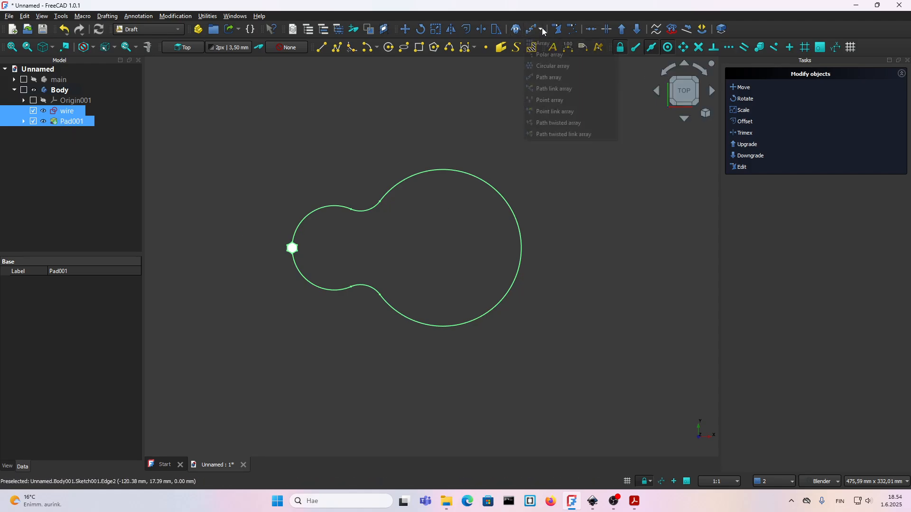
click(542, 78)
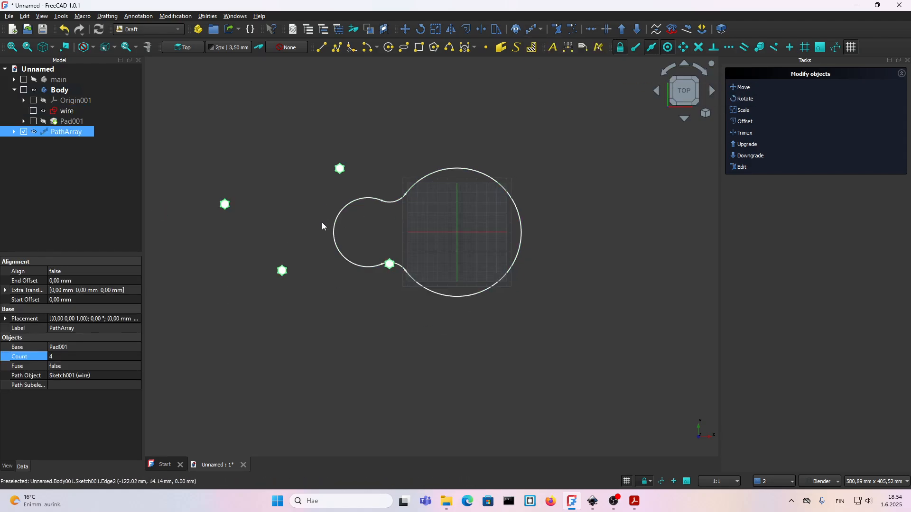
Set the path array's X placement position to 125 mm to shift the hexagons onto the wire path.
shift+middle_drag(318, 226, 334, 242)
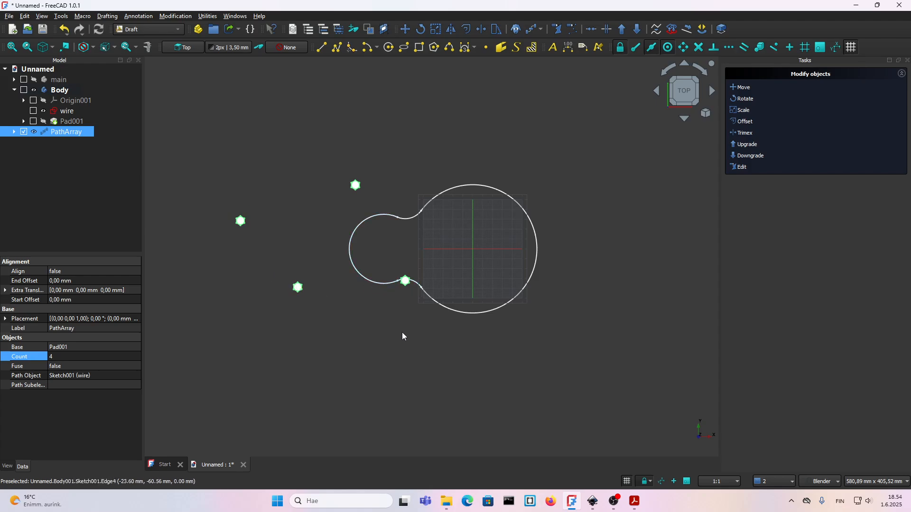
scroll(477, 255, up, 1)
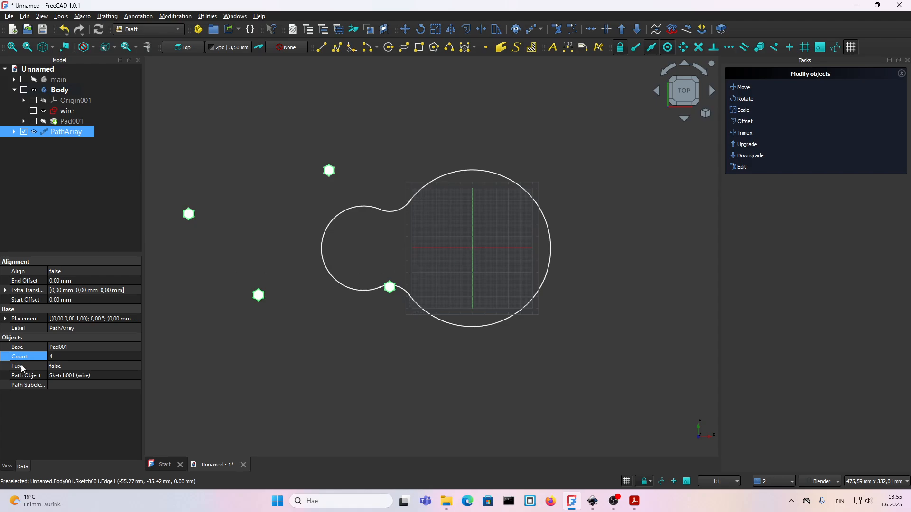
click(6, 319)
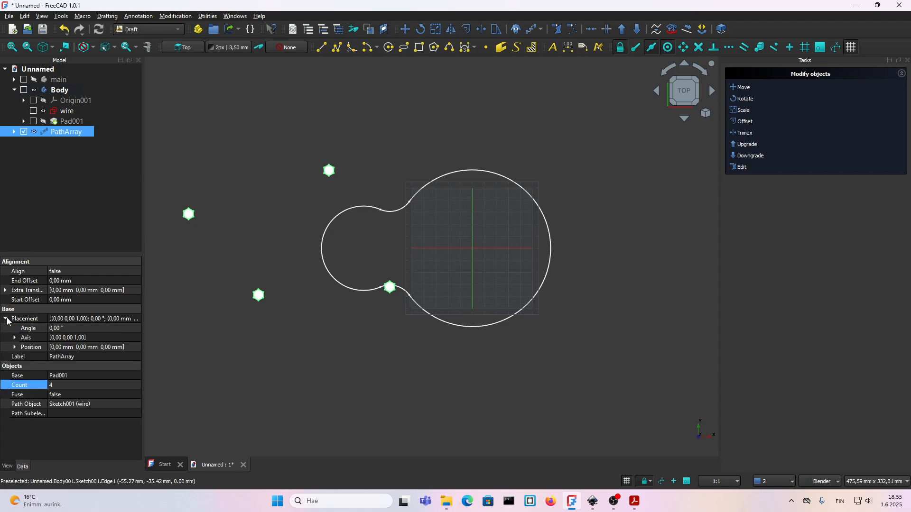
click(15, 347)
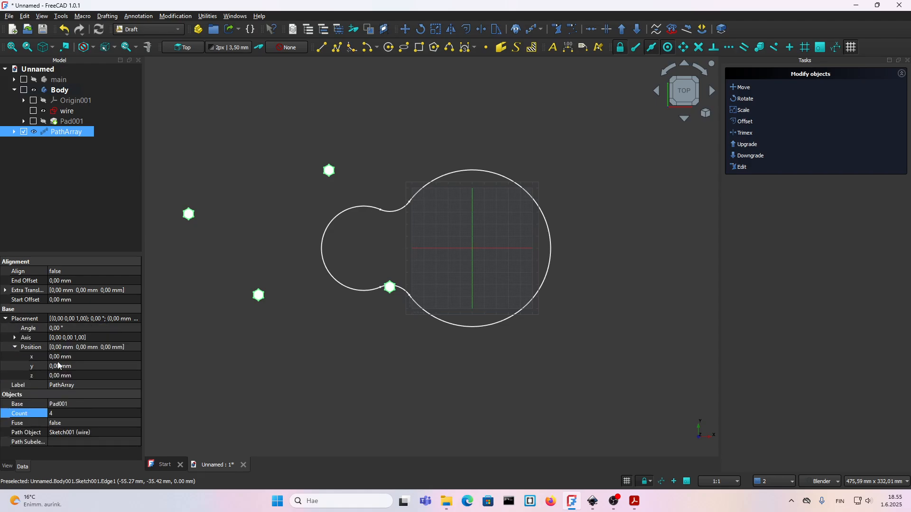
click(56, 360)
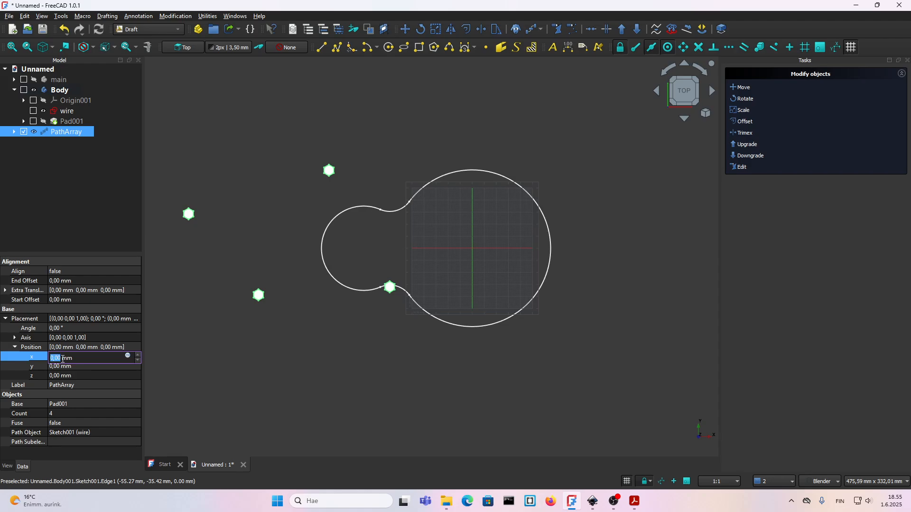
text(125)
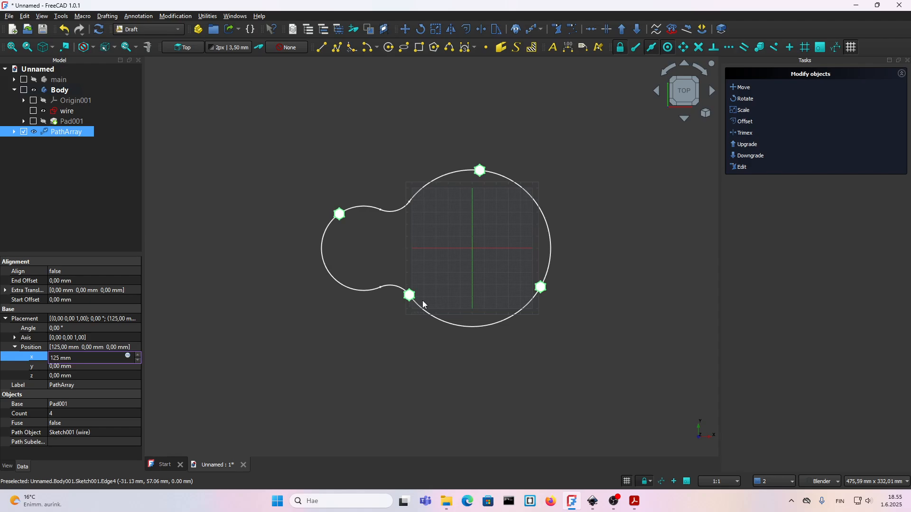
Set the path array's count to 10 hexagons.
click(74, 413)
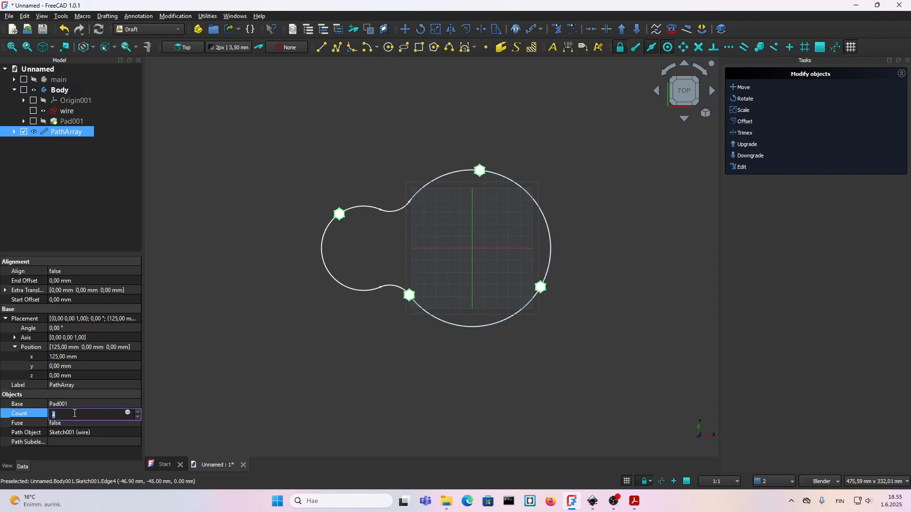
text(1)
key(Return)
text(10)
key(Return)
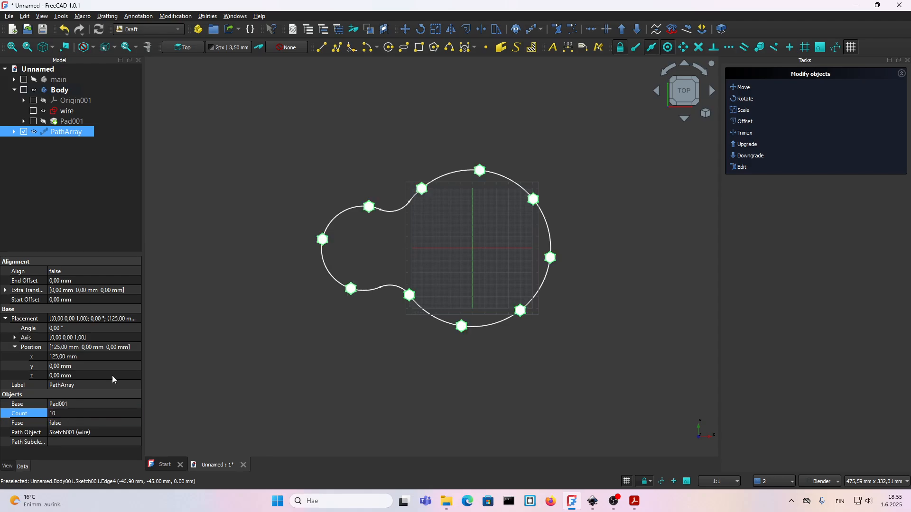
Set the path array's count to 1 to find where the array starts on the wire.
scroll(385, 272, up, 1)
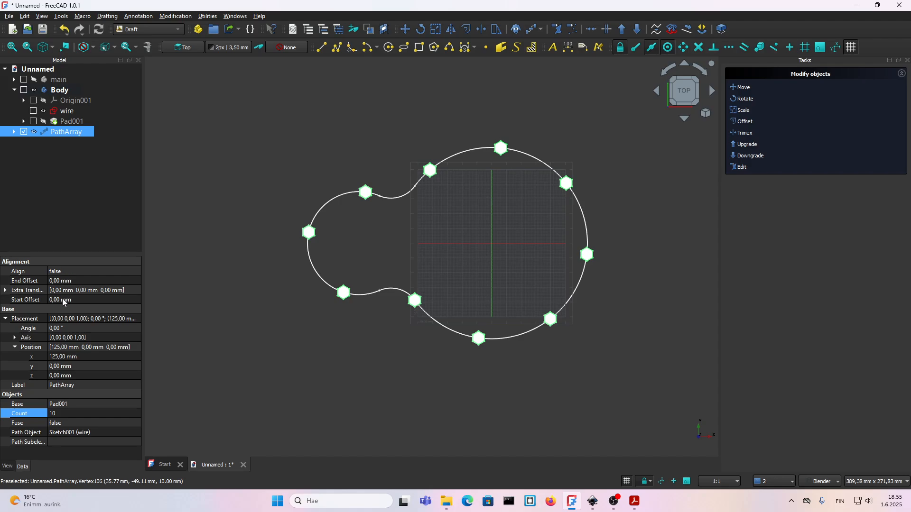
click(63, 413)
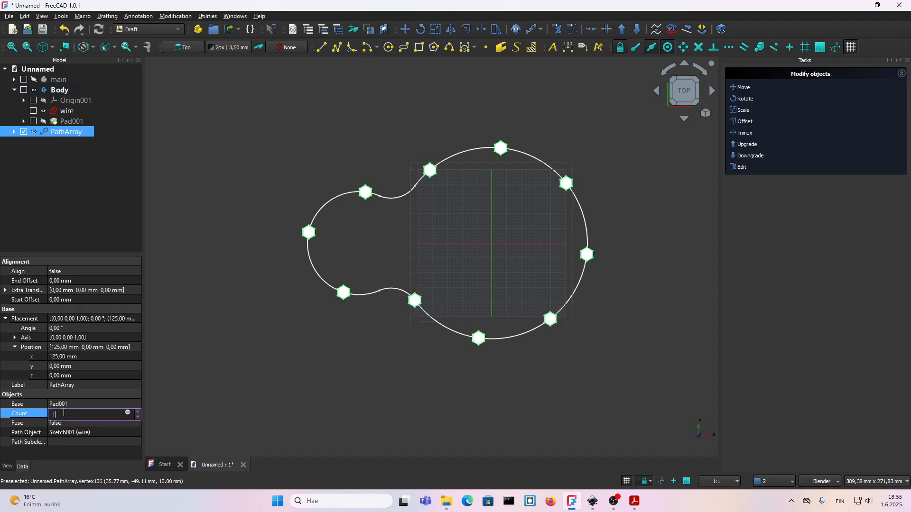
key(Return)
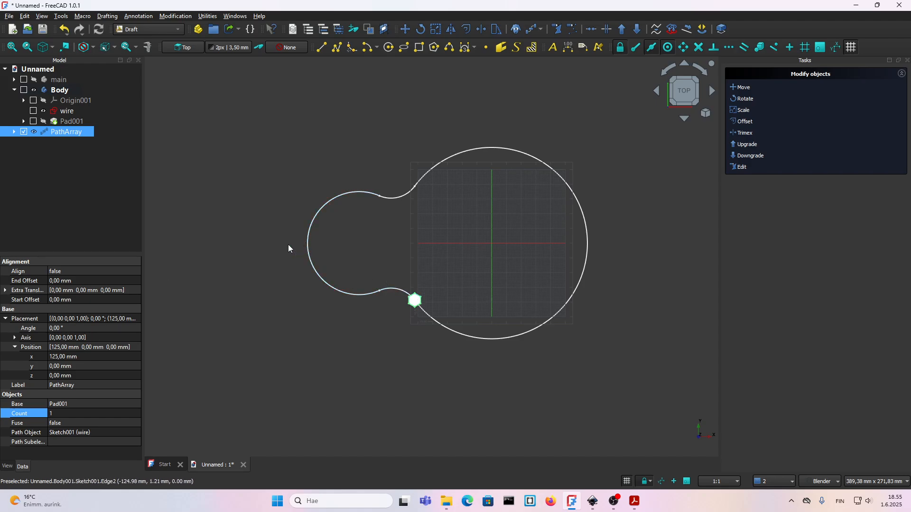
Try a start offset of 10 mm on the path array, and set it back to 0 mm.
click(66, 300)
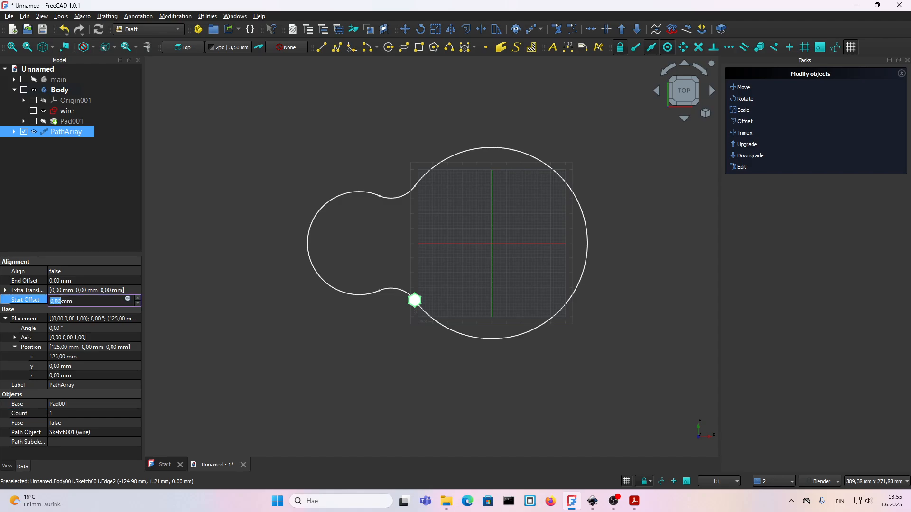
text(10)
key(Return)
click(62, 299)
text(0)
key(Return)
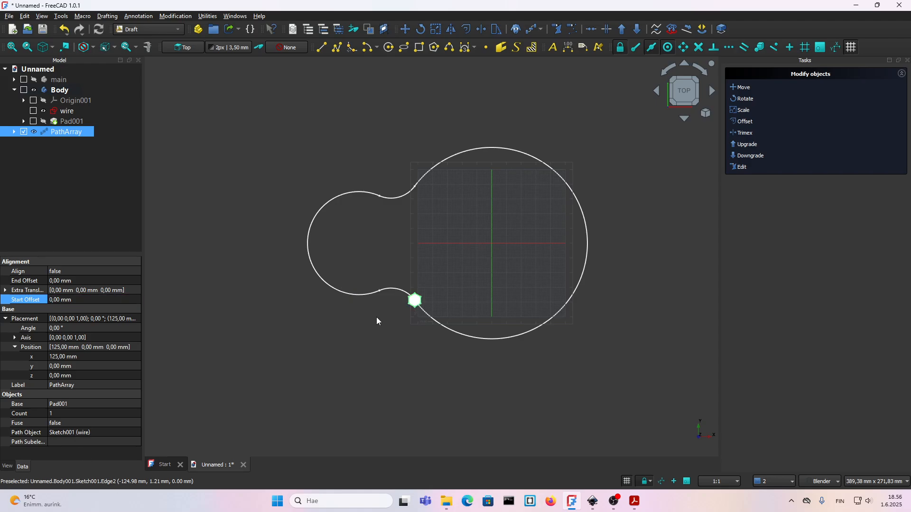
Delete the path array, keeping the wire sketch and the hexagonal pad.
ctrl+click(40, 124)
click(56, 132)
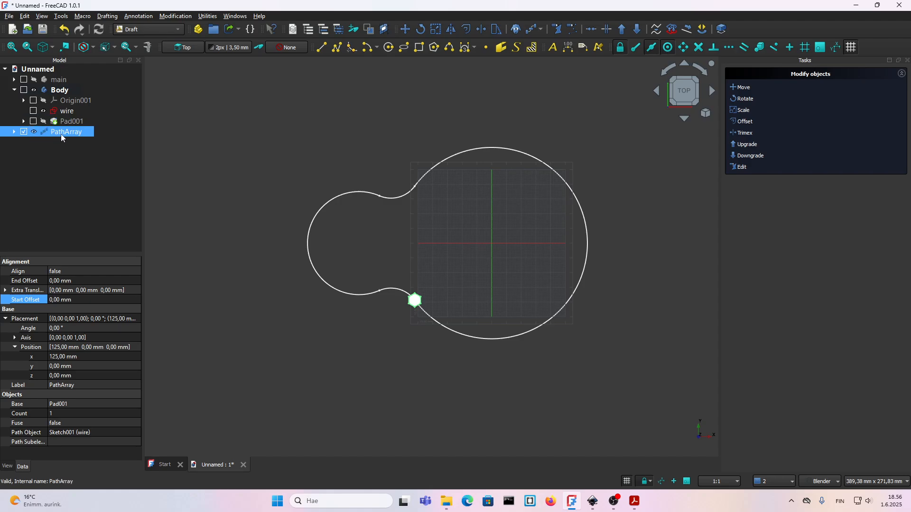
ctrl+click(65, 112)
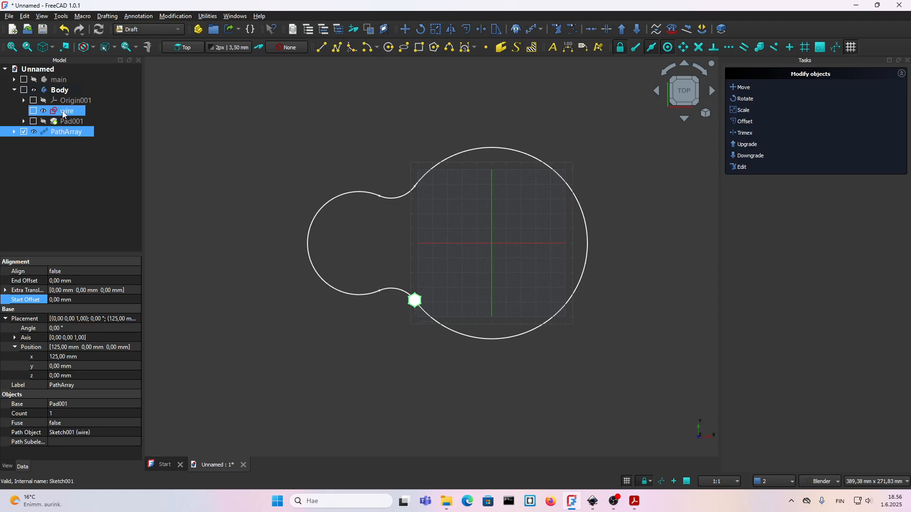
click(71, 154)
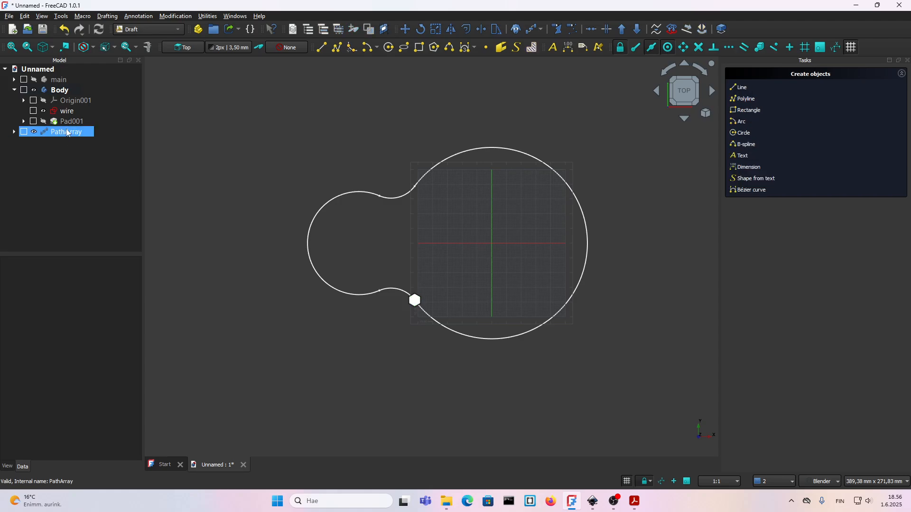
click(66, 129)
key(Delete)
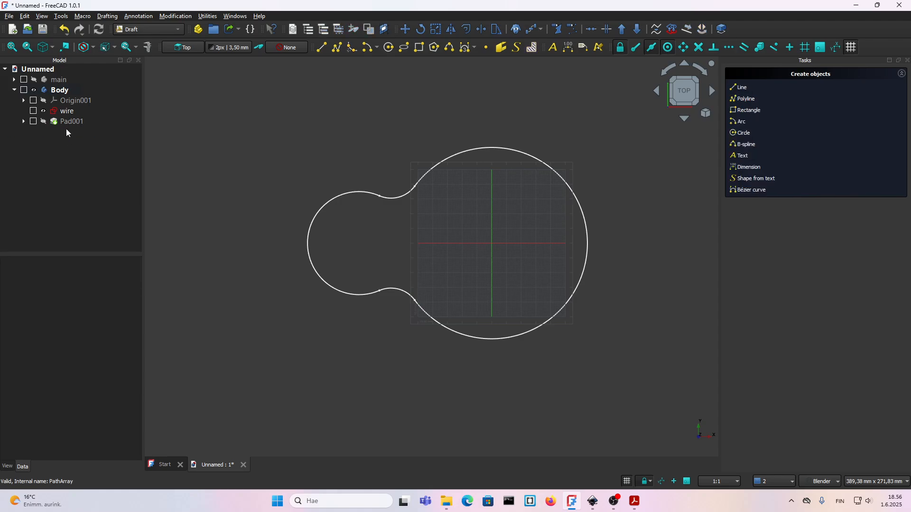
Edit the wire sketch and draw a line about 225 mm long on the horizontal axis, crossing the whole closed profile.
click(63, 112)
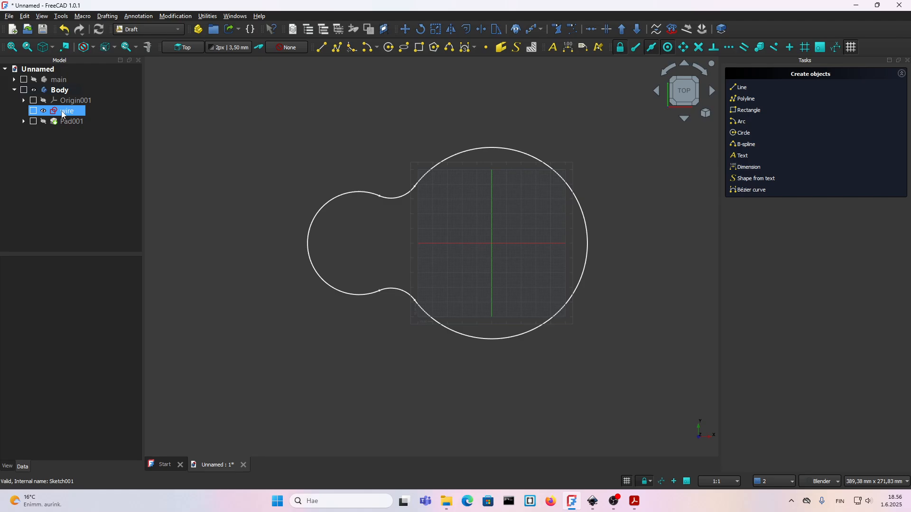
double_click(63, 112)
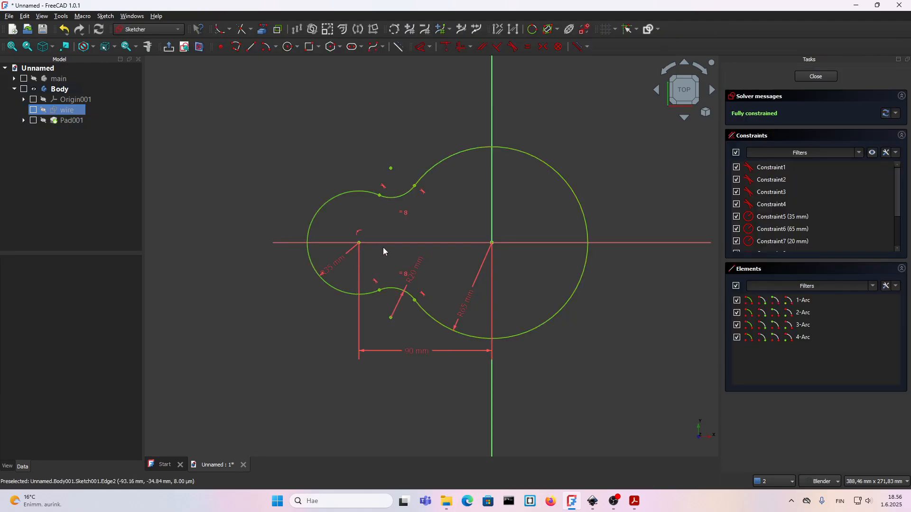
click(251, 46)
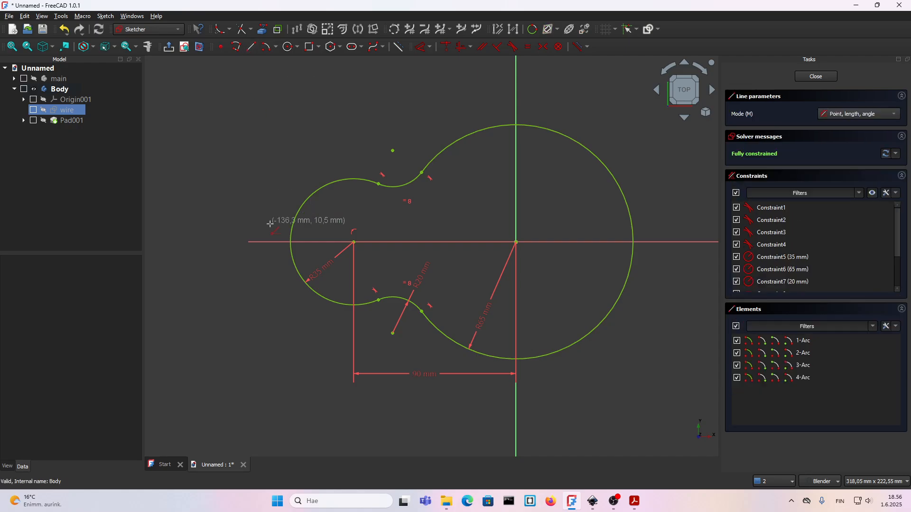
click(271, 242)
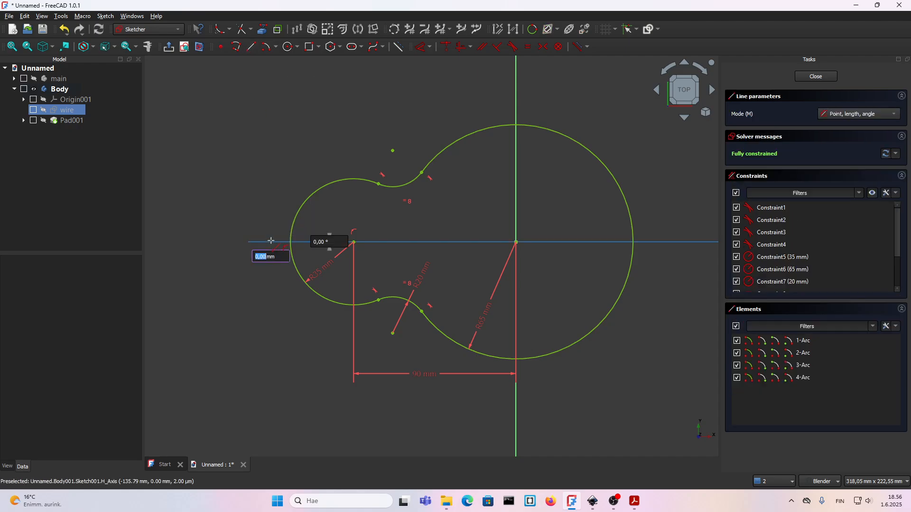
click(678, 242)
right_click(667, 270)
click(676, 242)
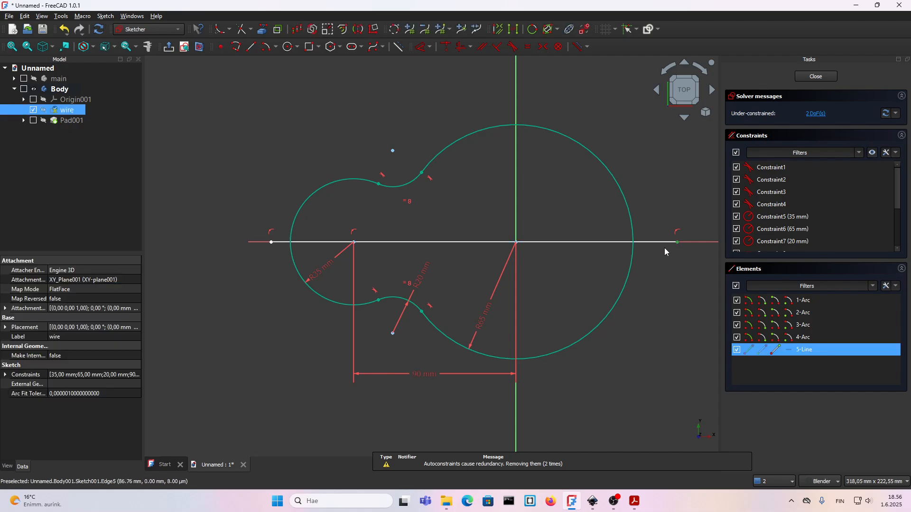
Constrain the horizontal line's two endpoints onto the R65 and R35 arcs with coincident constraints.
click(630, 261)
key(c)
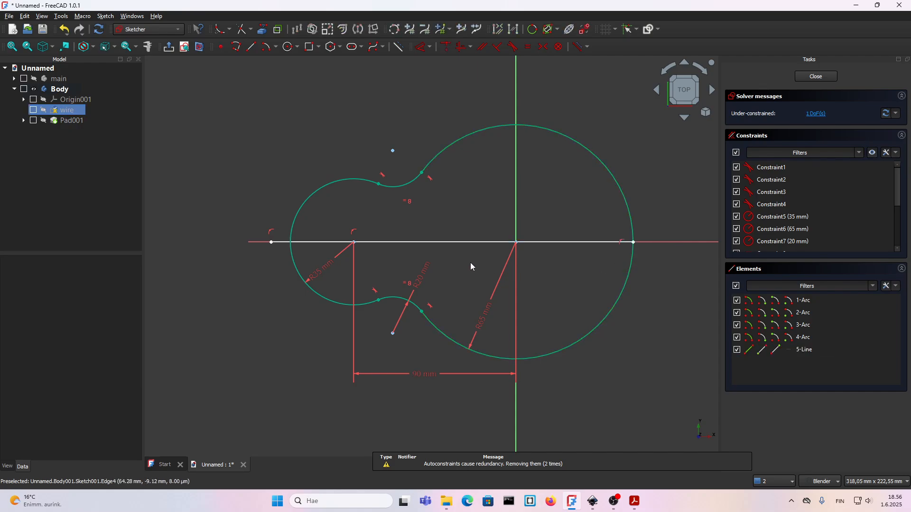
click(292, 255)
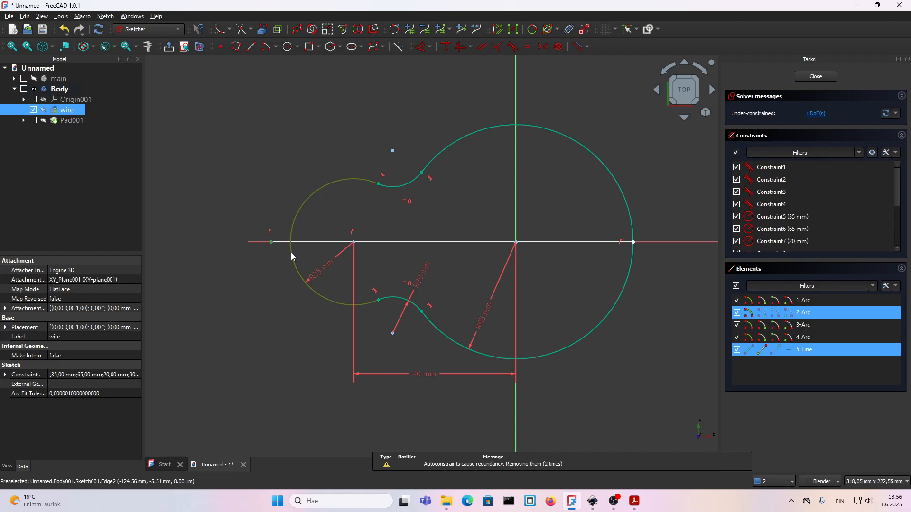
key(c)
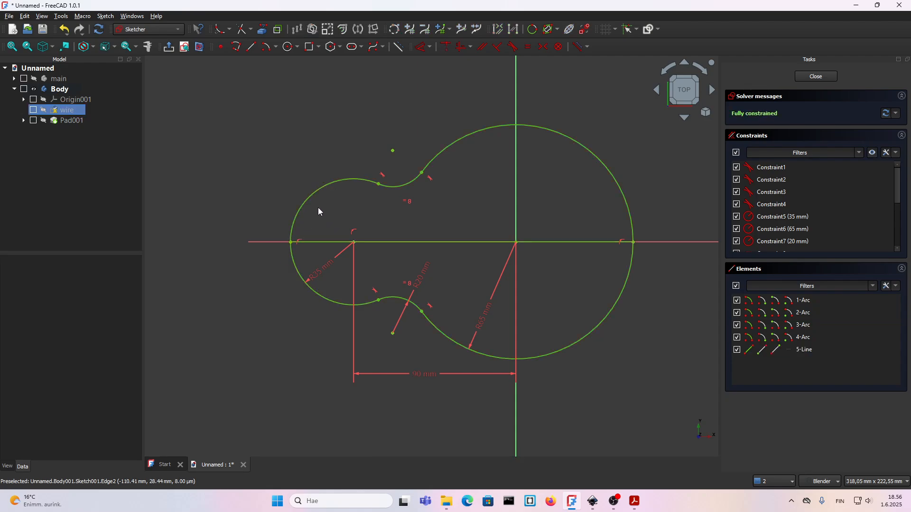
Trim away the profile arcs above the horizontal line, leaving only the lower half.
mouse_move(466, 213)
shift+middle_down()
mouse_move(335, 227)
mouse_move(371, 209)
shift+middle_up()
scroll(387, 218, down, 1)
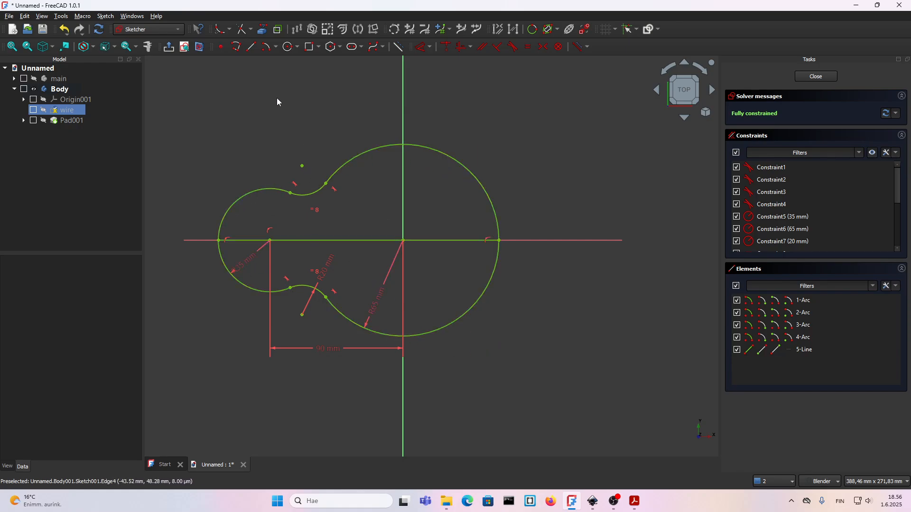
click(241, 31)
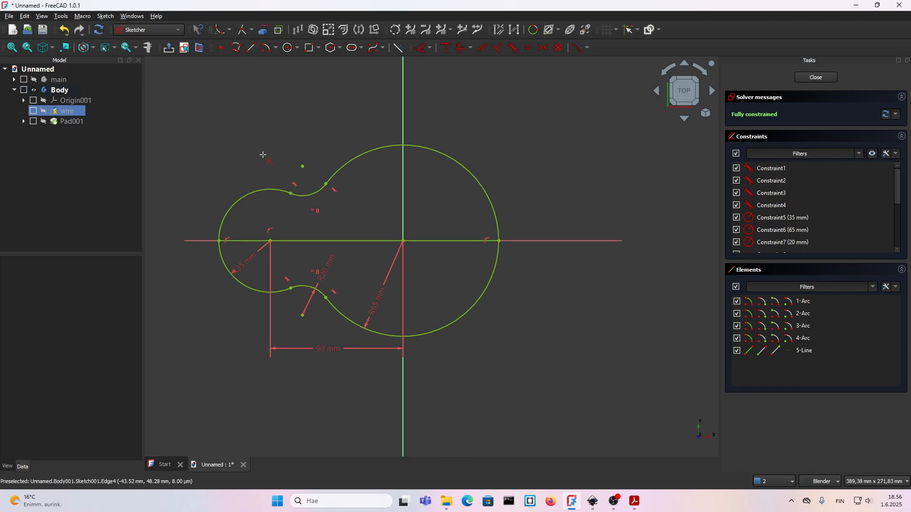
click(255, 189)
click(306, 197)
click(484, 190)
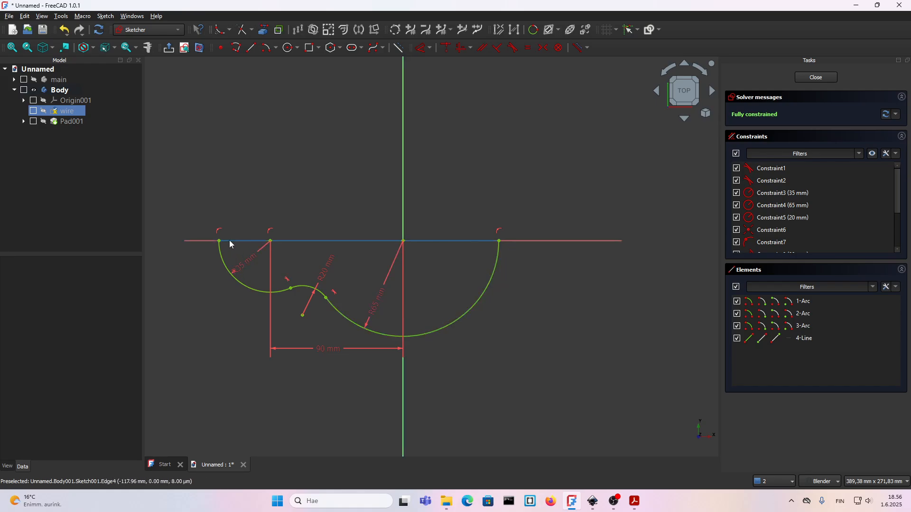
Delete the horizontal helper line and close the wire sketch.
click(241, 241)
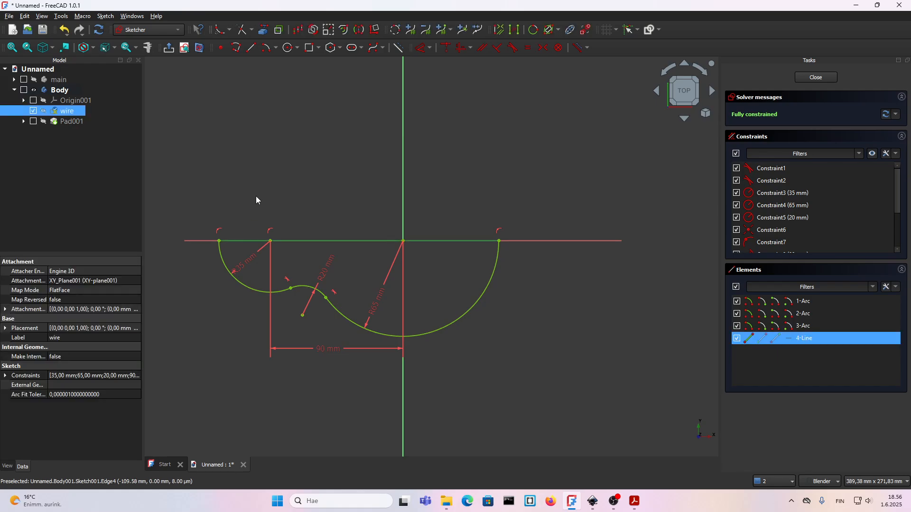
key(Delete)
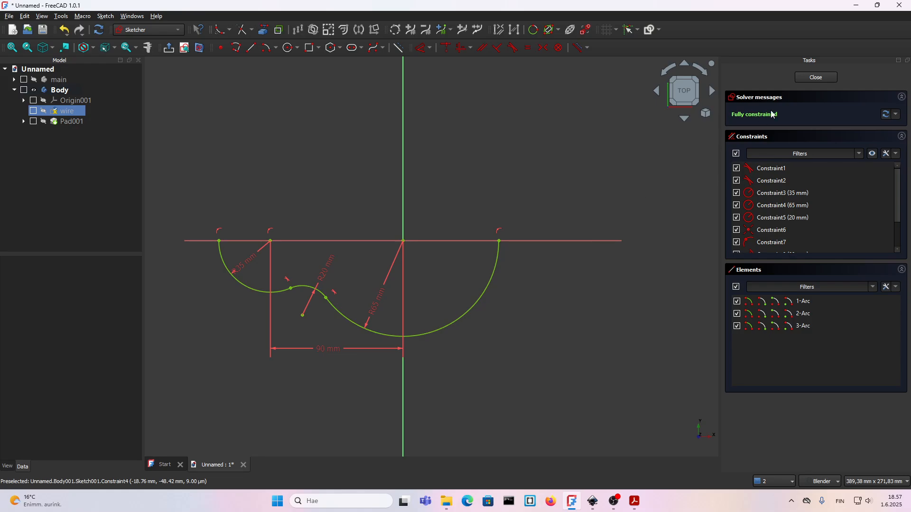
click(816, 77)
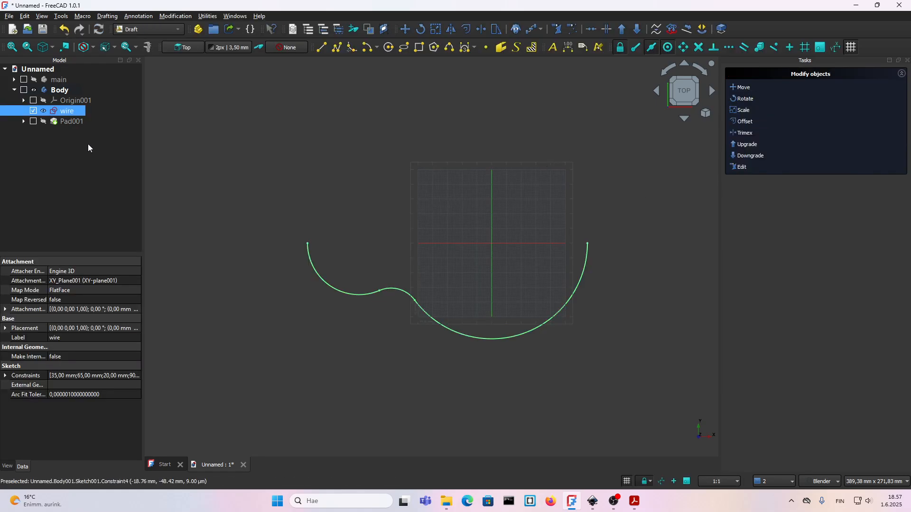
Show the hexagonal pad and create a path array of it along the half-profile wire sketch.
click(43, 121)
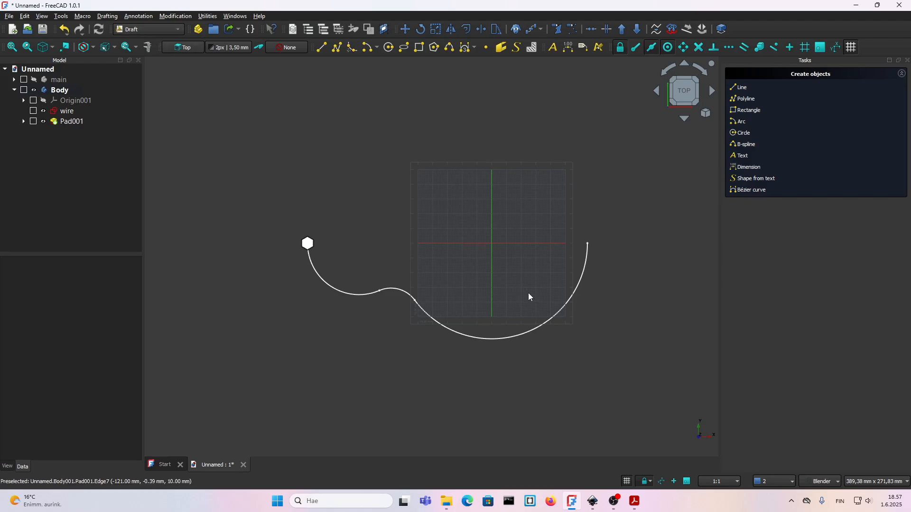
click(66, 122)
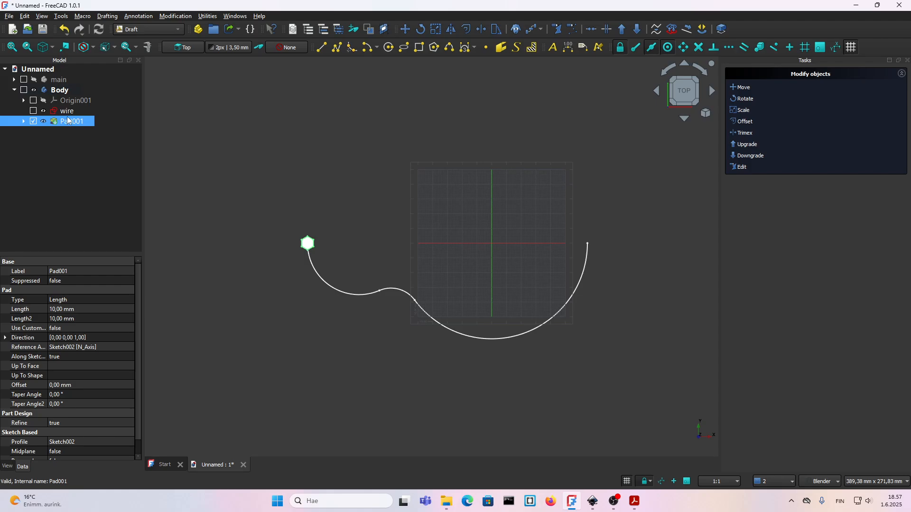
ctrl+click(66, 111)
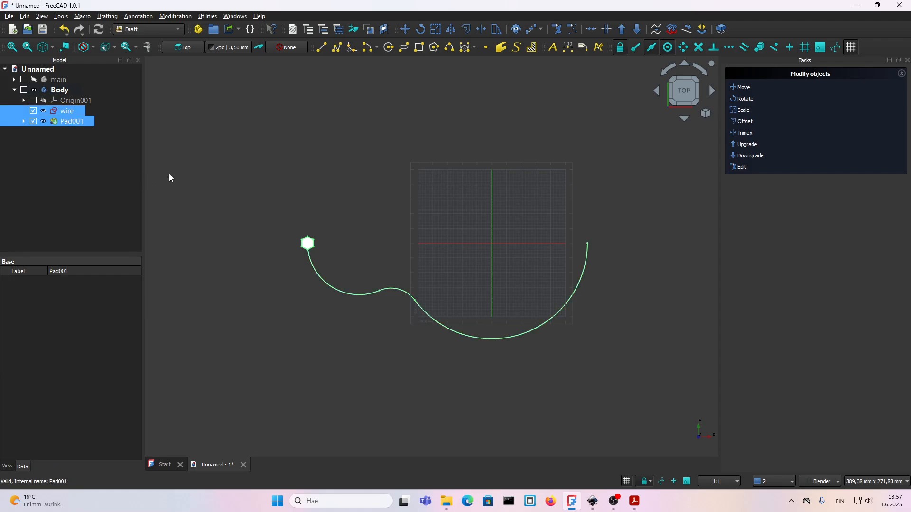
click(530, 30)
scroll(557, 268, down, 2)
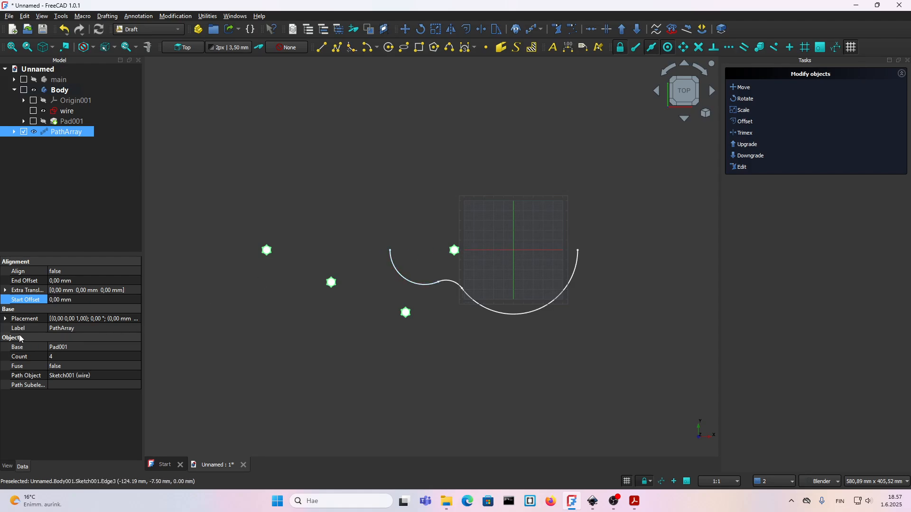
Set the path array's X placement position to 125 mm to shift the hexagons onto the wire.
click(8, 319)
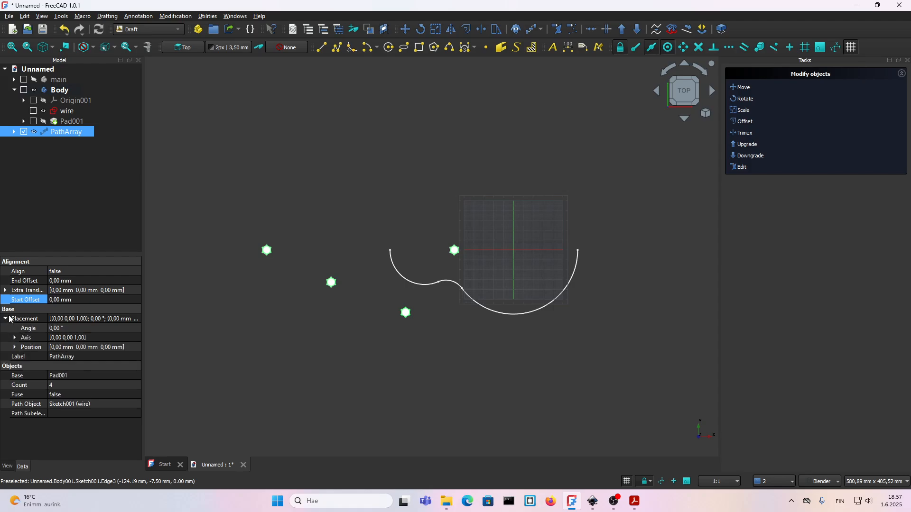
click(15, 348)
click(61, 358)
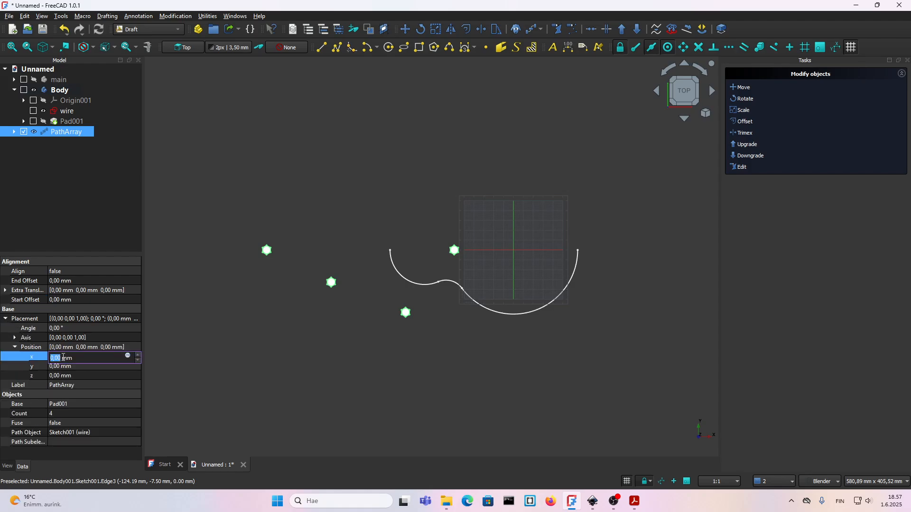
text(125)
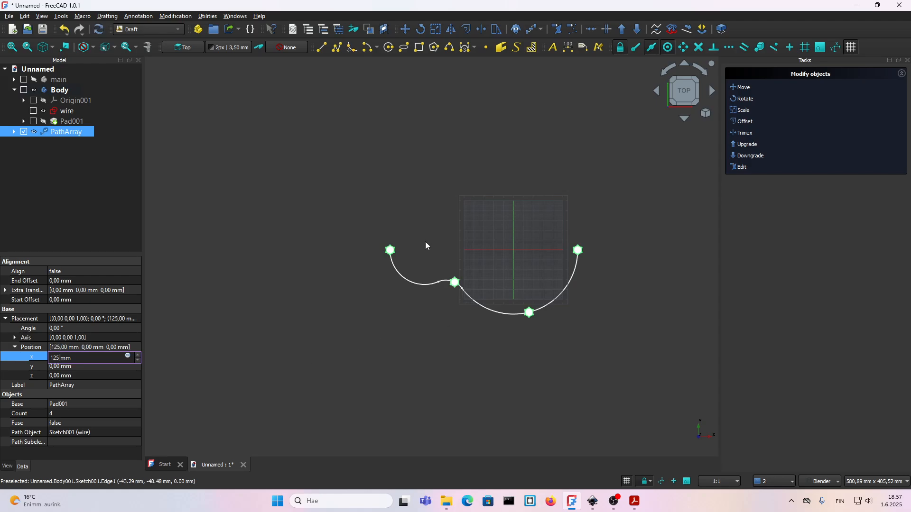
click(440, 325)
scroll(590, 317, up, 1)
shift+middle_drag(514, 256, 458, 268)
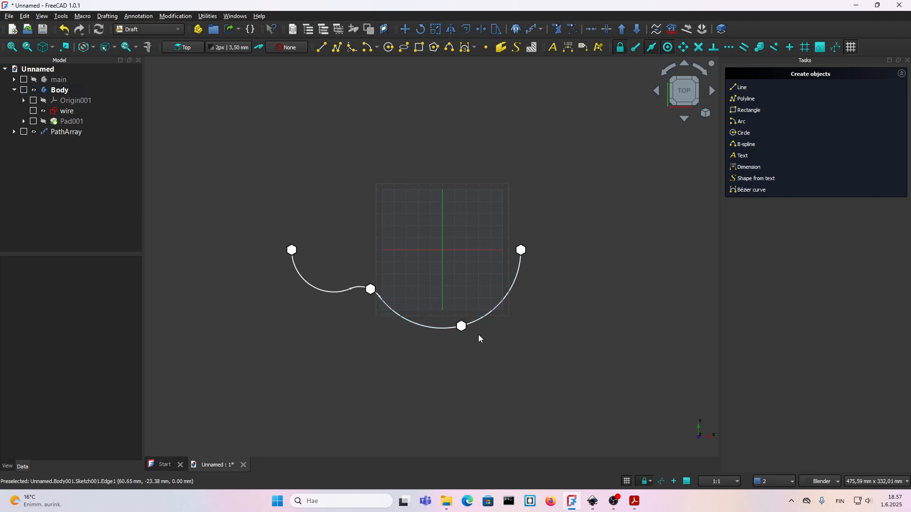
Set the count of the path array along the half-profile wire to 5.
click(53, 133)
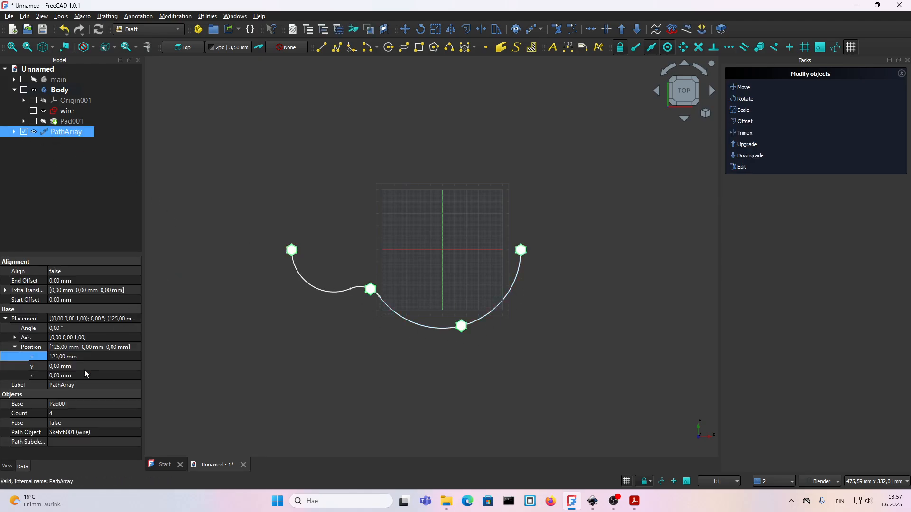
click(55, 414)
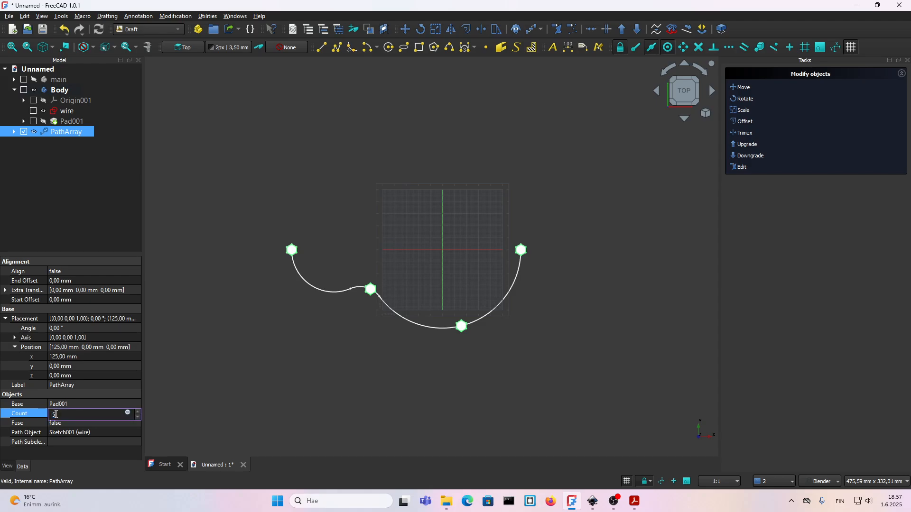
text(5)
key(Return)
click(359, 389)
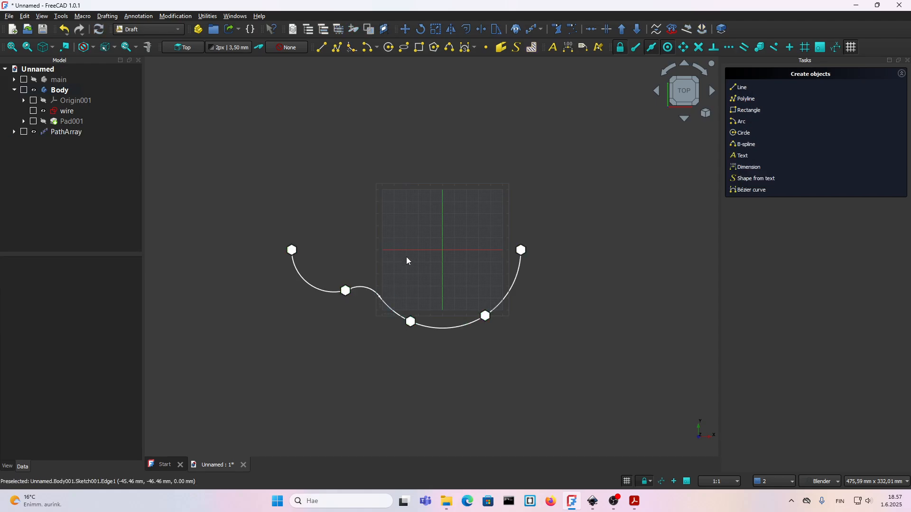
scroll(407, 260, up, 2)
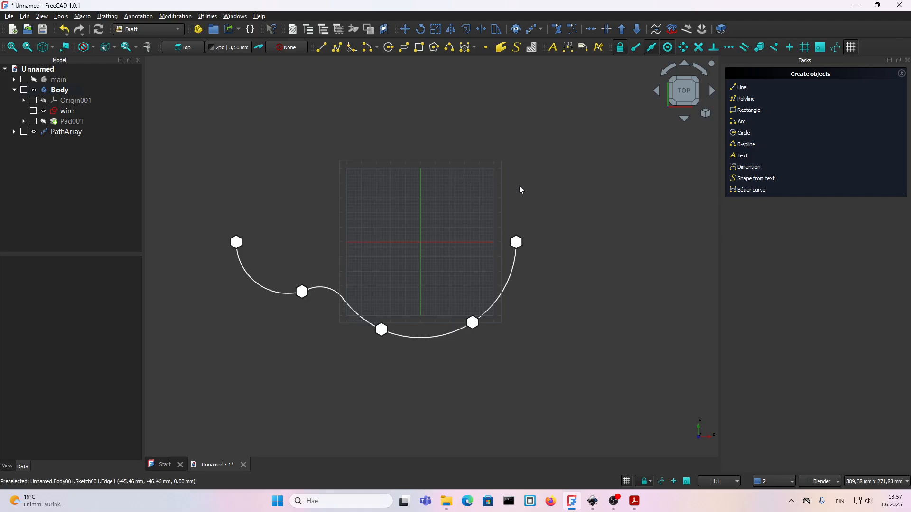
Mirror the path array of hexagons across the horizontal line through the edge midpoints of its two end hexagons.
click(72, 134)
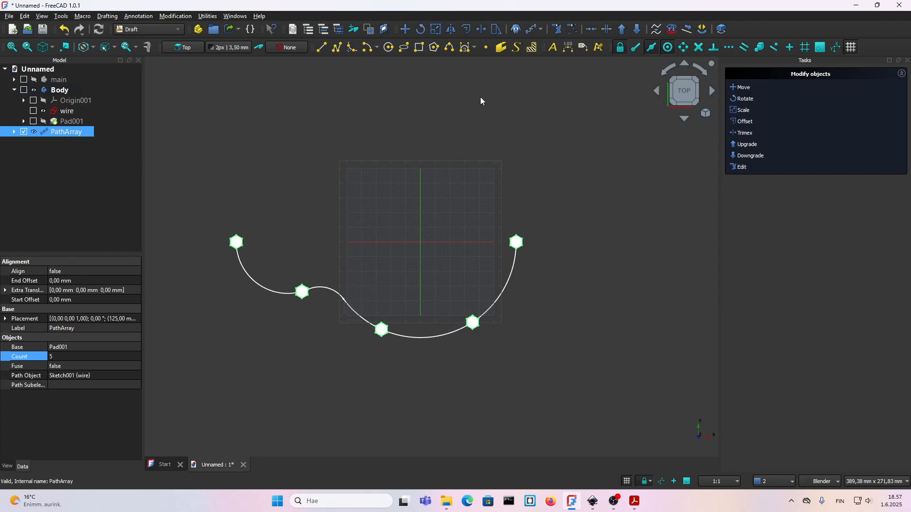
click(452, 32)
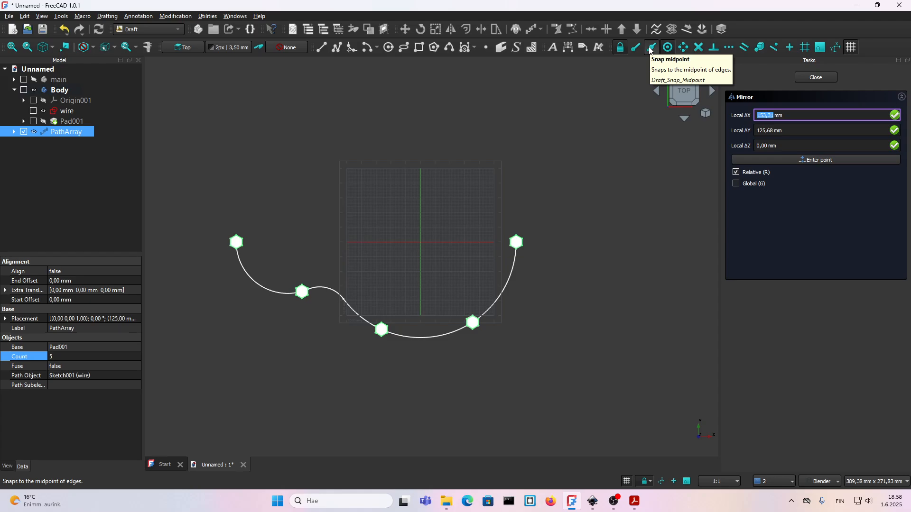
scroll(519, 238, up, 9)
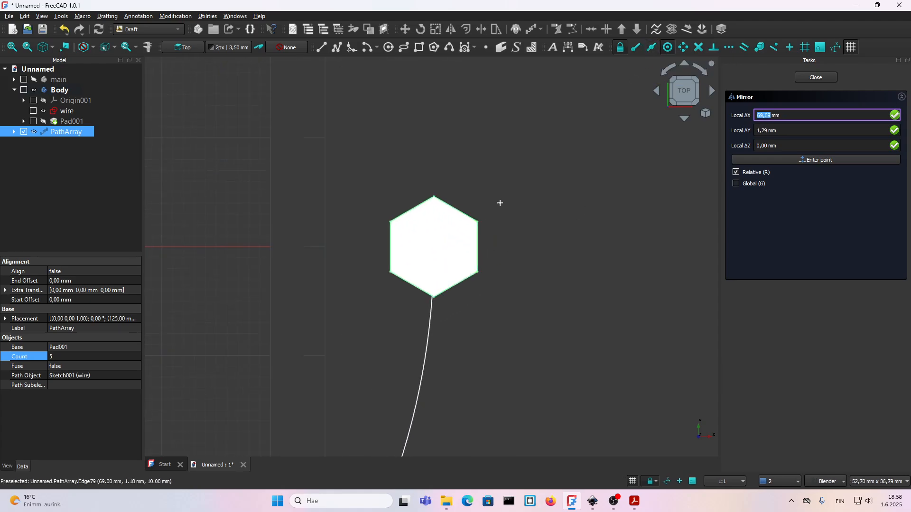
click(653, 52)
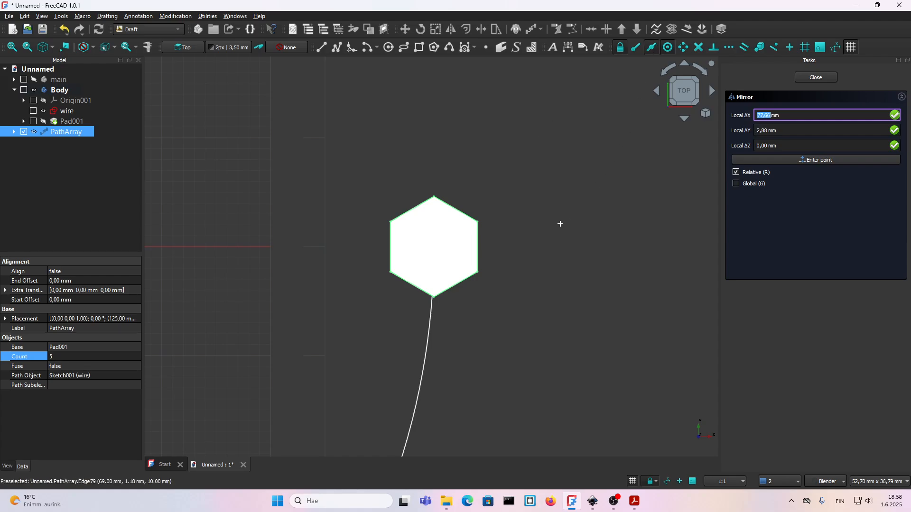
click(477, 252)
scroll(517, 261, down, 10)
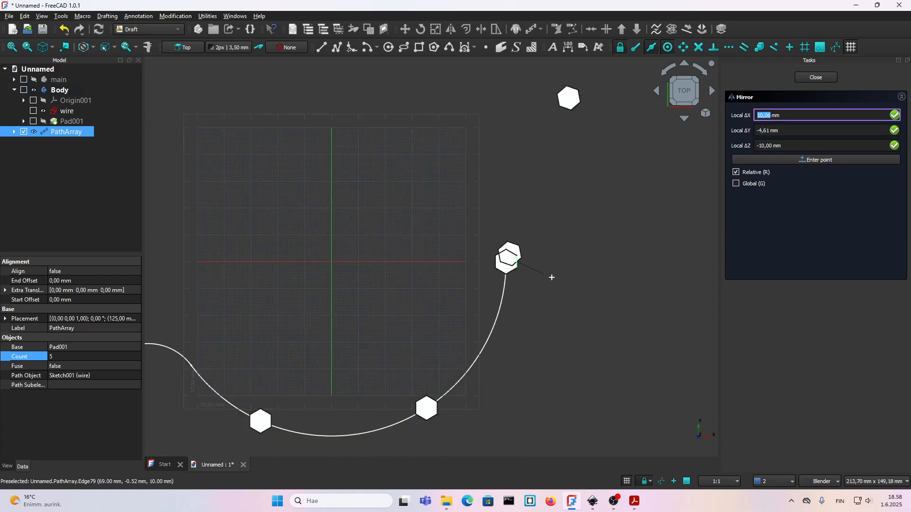
scroll(332, 268, up, 10)
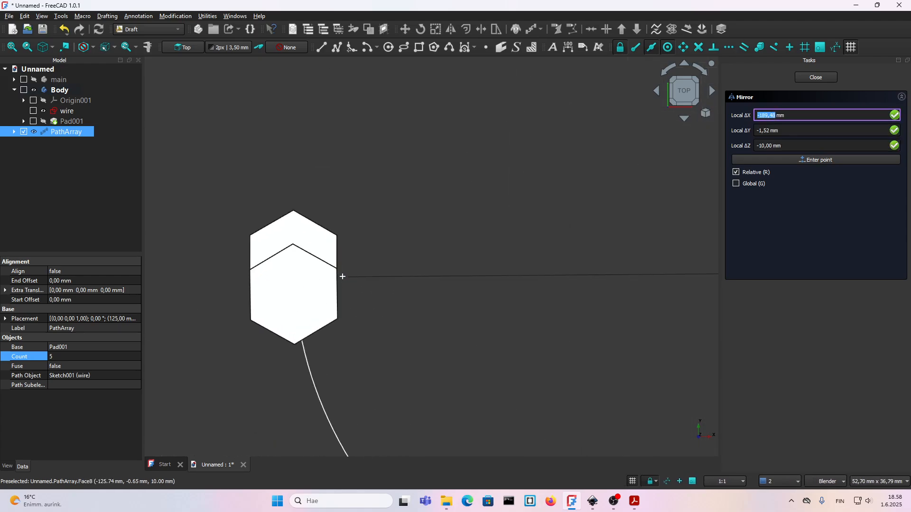
scroll(335, 271, down, 8)
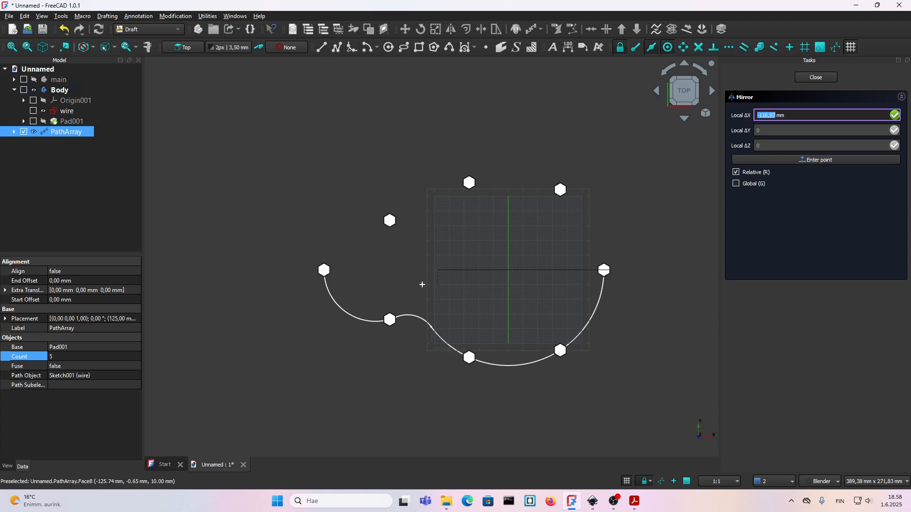
click(450, 304)
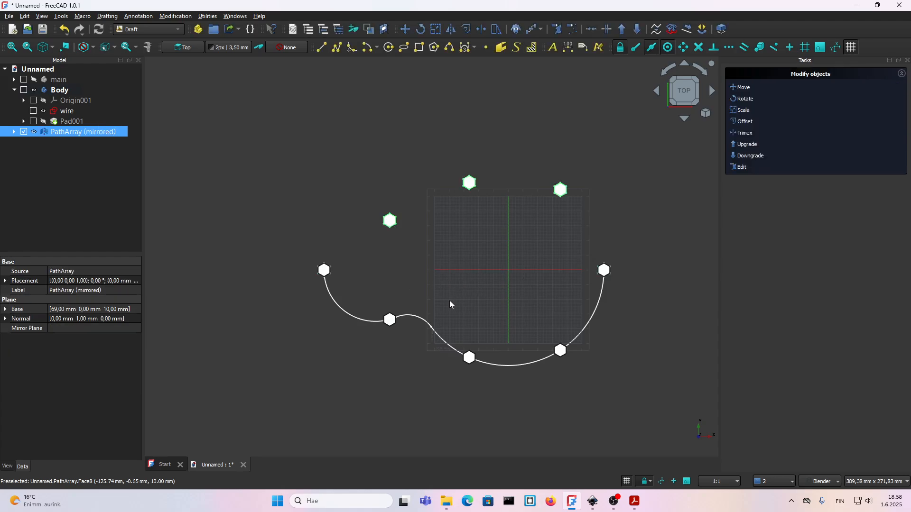
shift+middle_drag(490, 257, 357, 266)
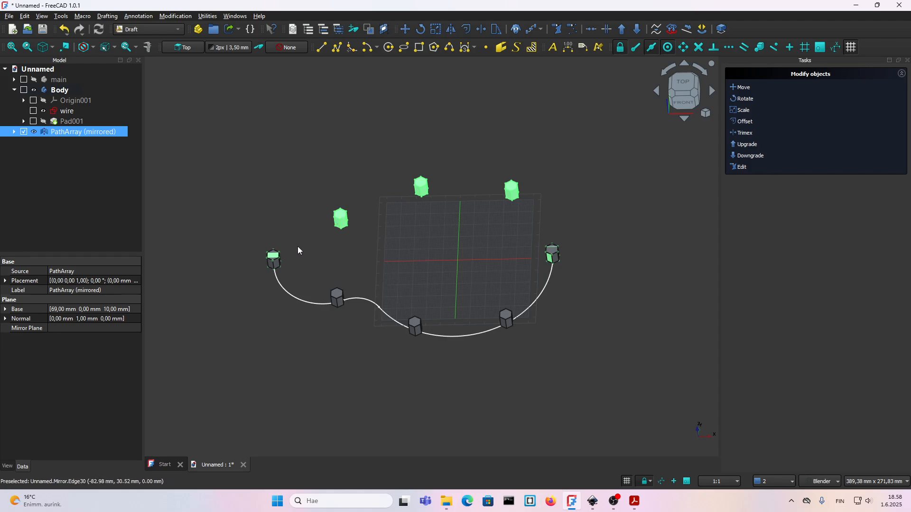
Expand the mirrored array in the model tree and highlight the mirror and its source path array to compare their hexagons.
click(14, 132)
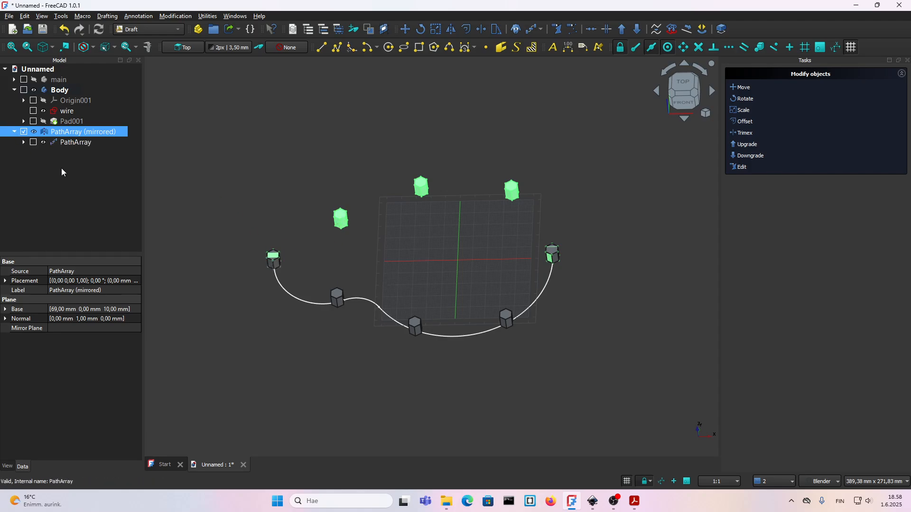
click(62, 170)
click(24, 133)
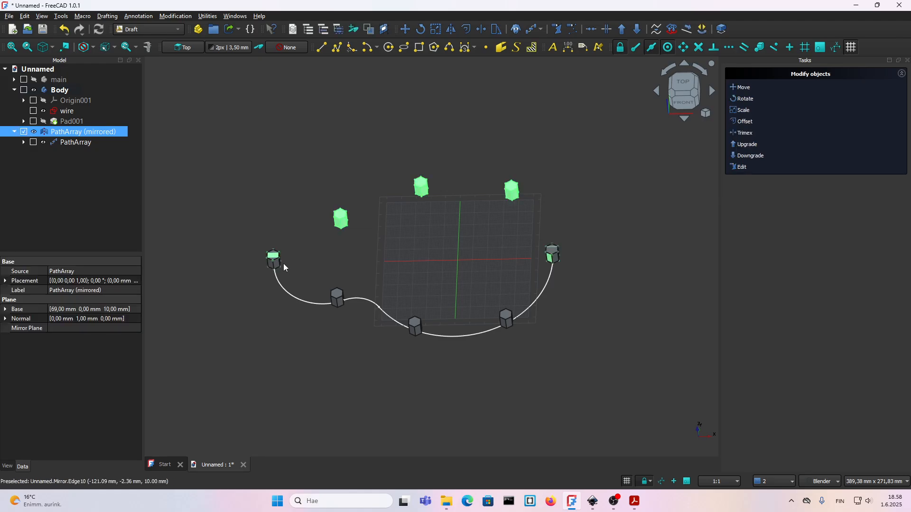
click(24, 133)
click(33, 143)
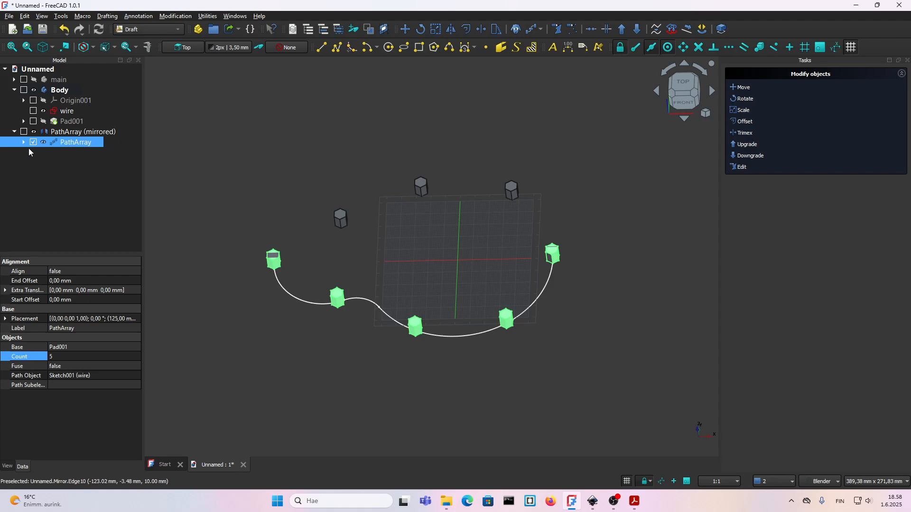
click(70, 201)
middle_drag(586, 226, 543, 227)
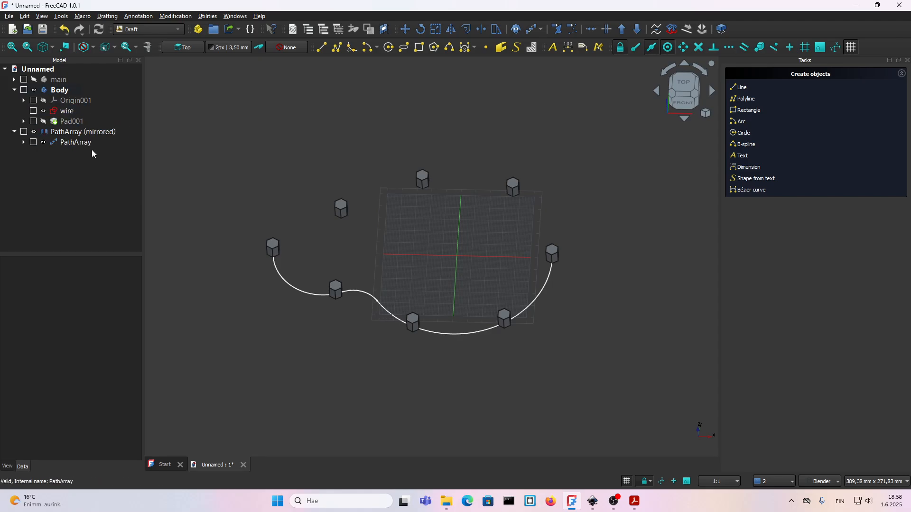
Switch to the Part workbench and hide the wire sketch.
click(84, 135)
click(141, 31)
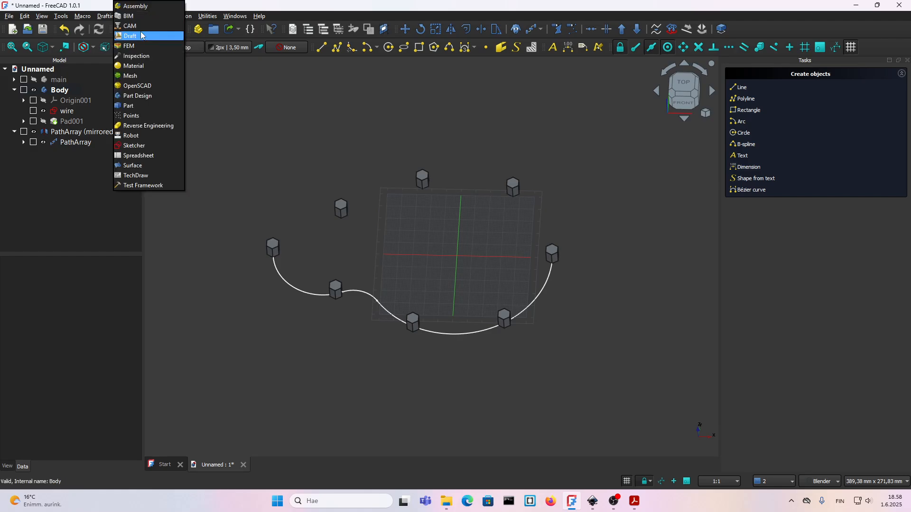
click(135, 107)
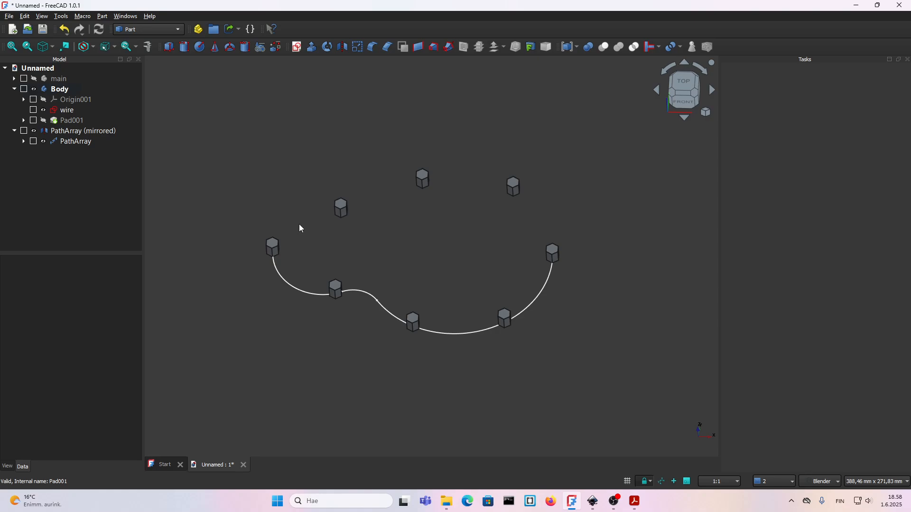
click(43, 110)
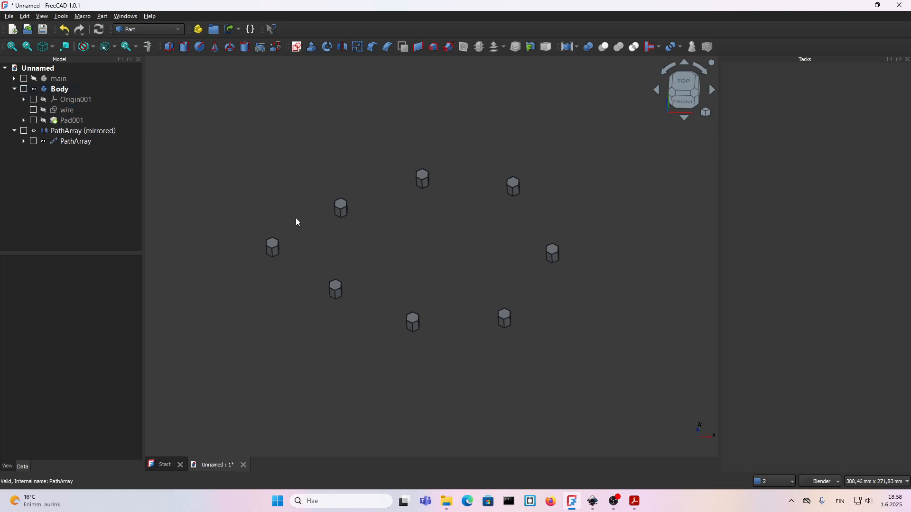
middle_drag(514, 249, 376, 223)
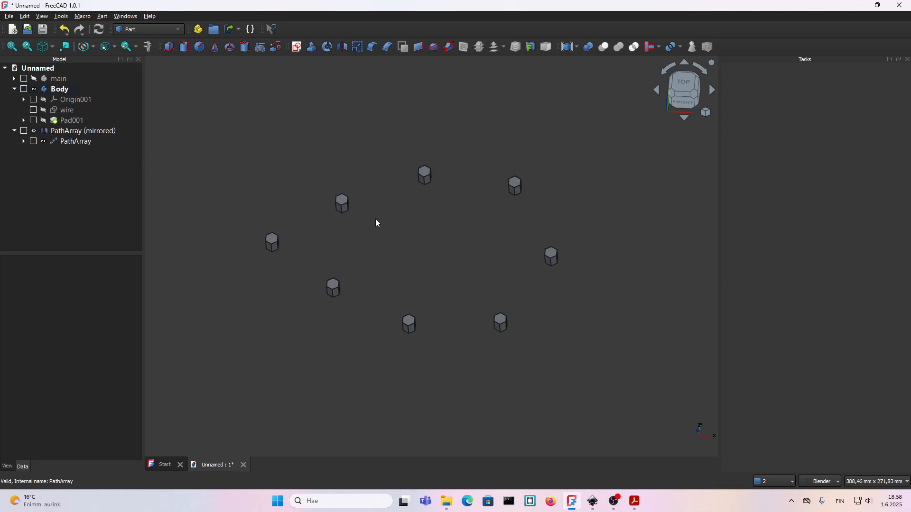
Fuse the path array and its mirrored copy into one object with a Union.
click(33, 143)
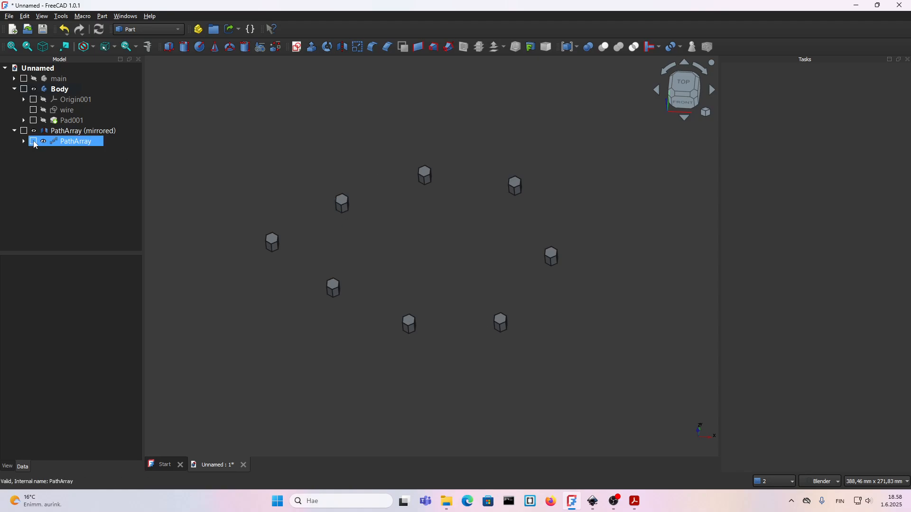
click(33, 141)
click(23, 131)
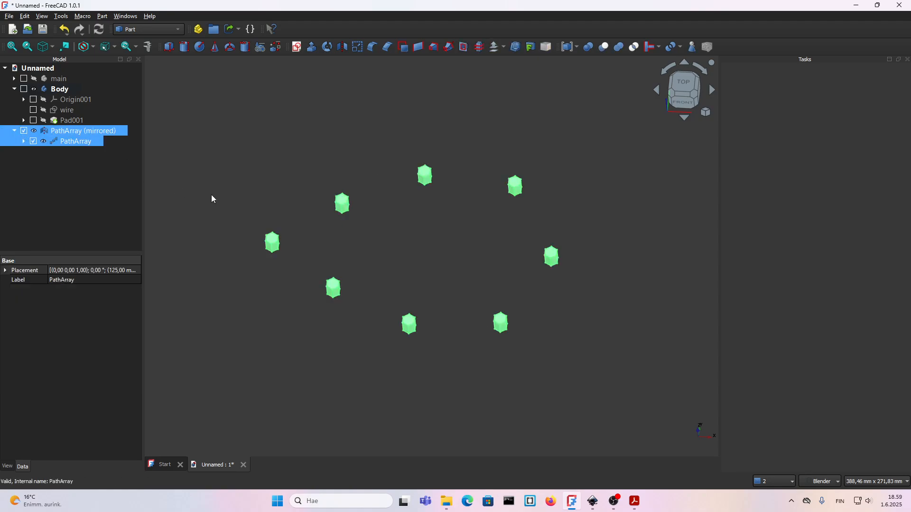
click(619, 48)
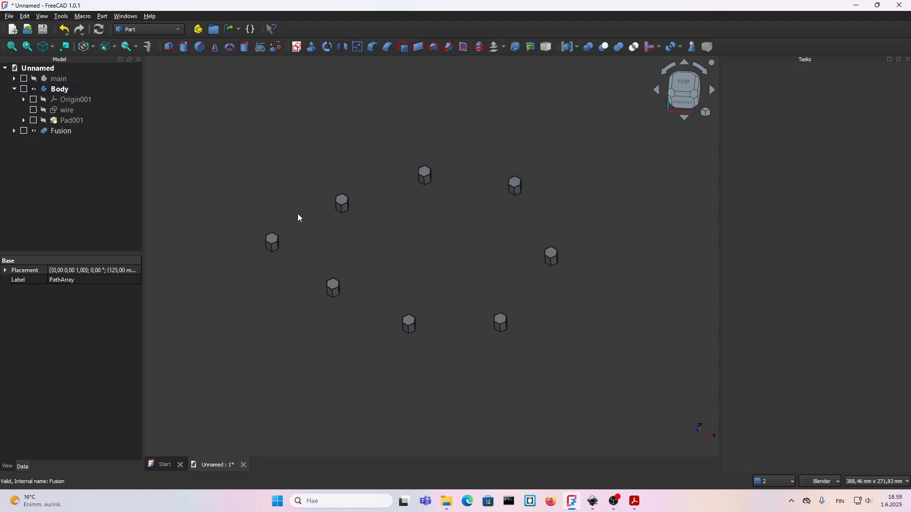
click(61, 133)
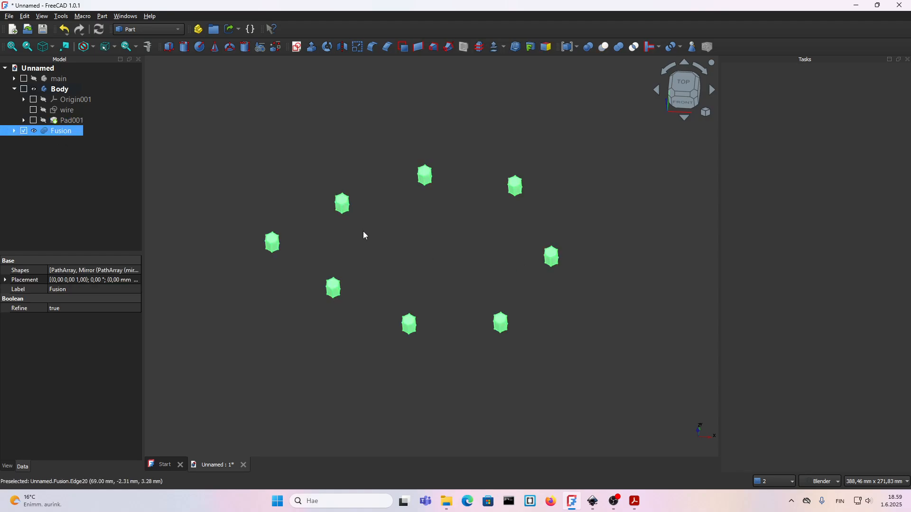
click(80, 165)
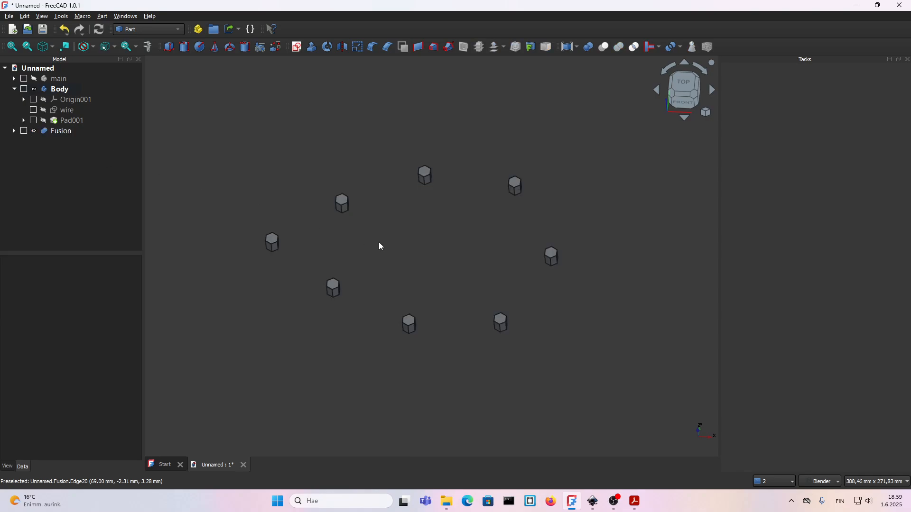
click(61, 131)
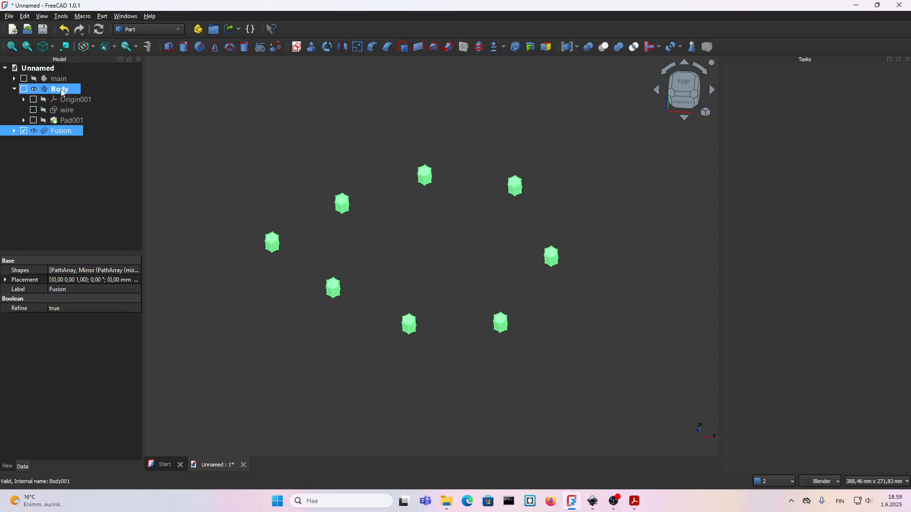
click(61, 89)
click(64, 150)
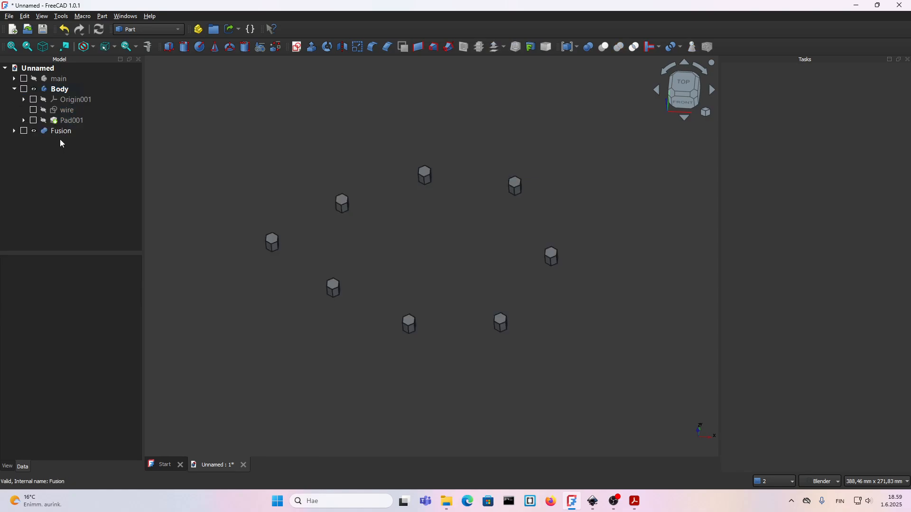
click(63, 135)
ctrl+click(60, 90)
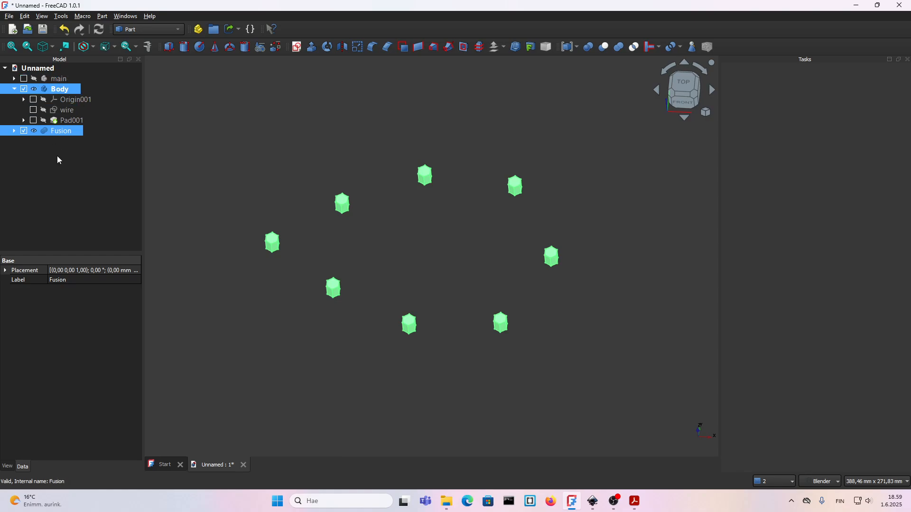
click(42, 91)
click(65, 148)
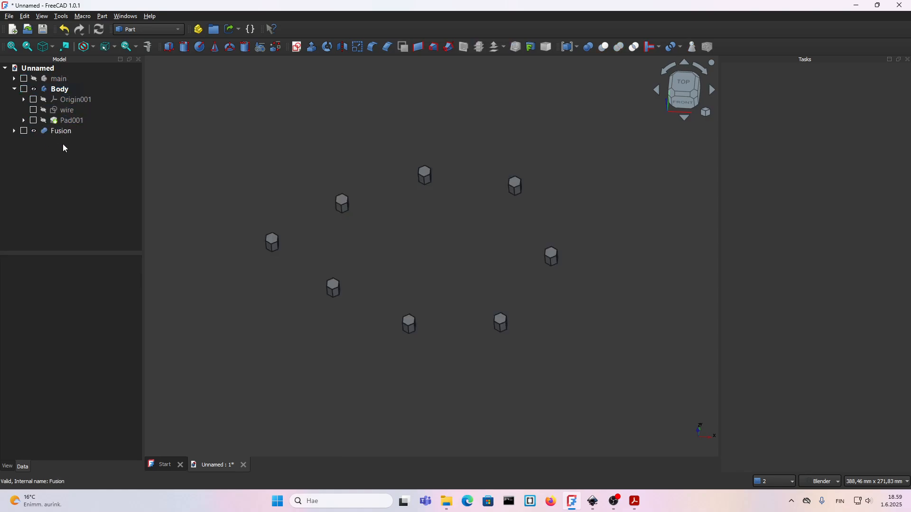
Show the main plate body and subtract the fused hexagons from it with a Boolean Difference.
click(33, 79)
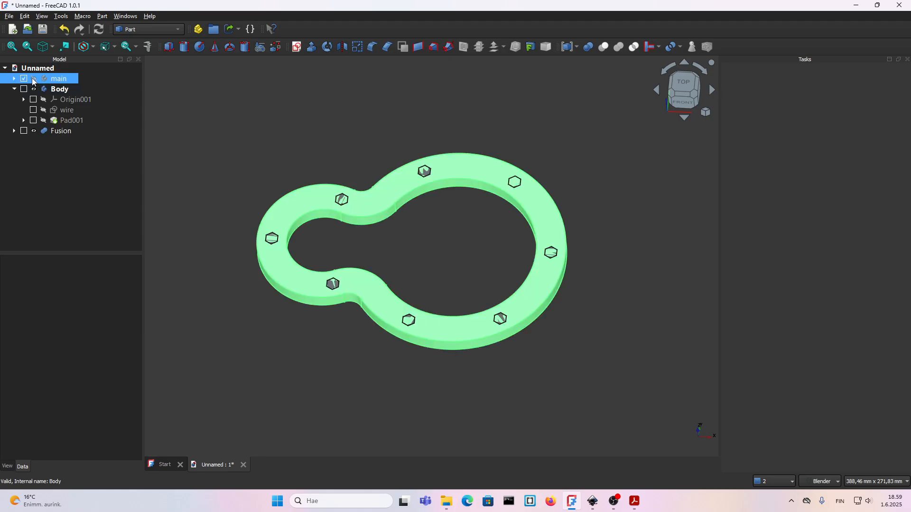
click(74, 166)
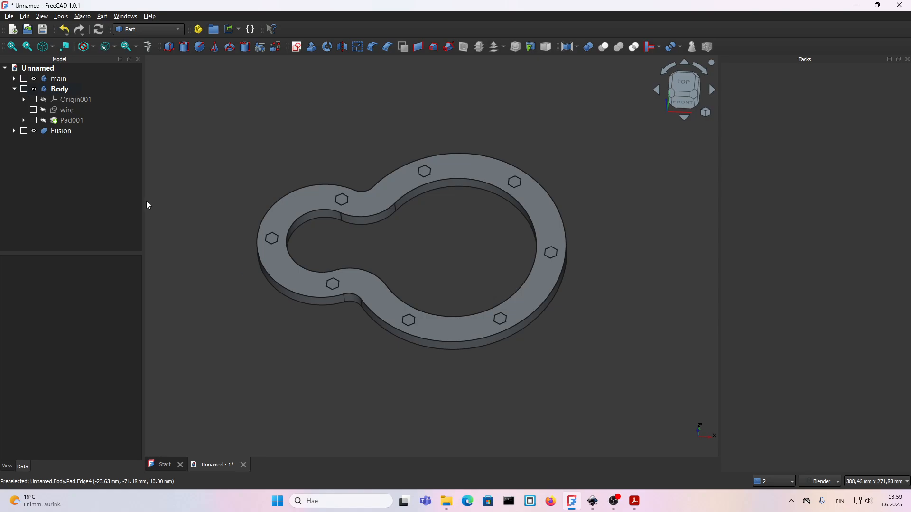
click(61, 133)
ctrl+click(58, 90)
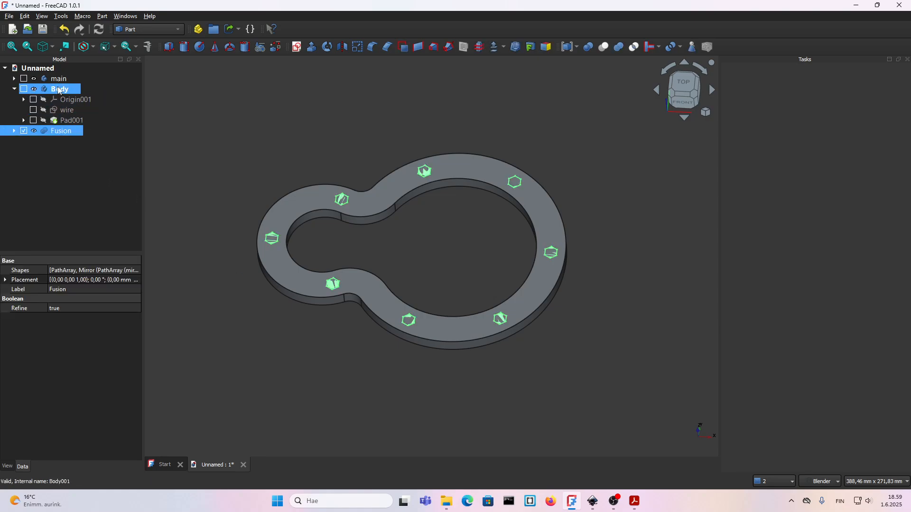
ctrl+click(58, 80)
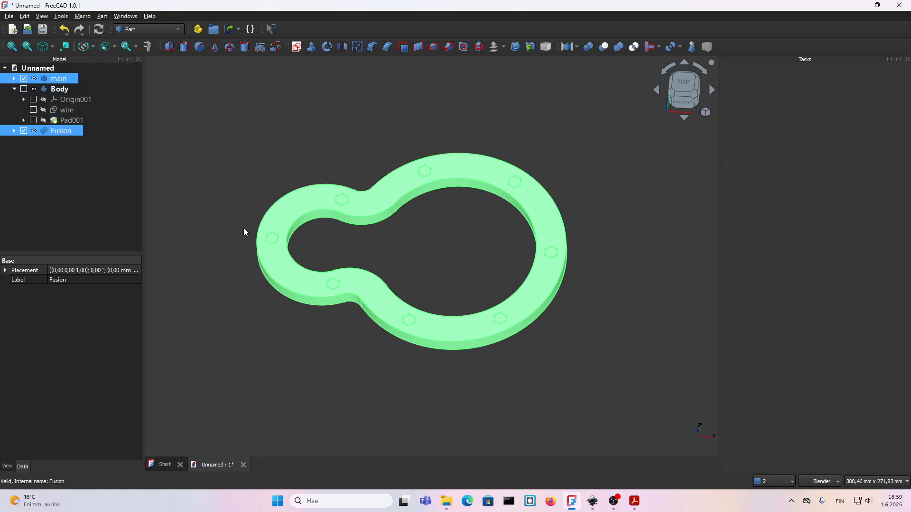
click(588, 46)
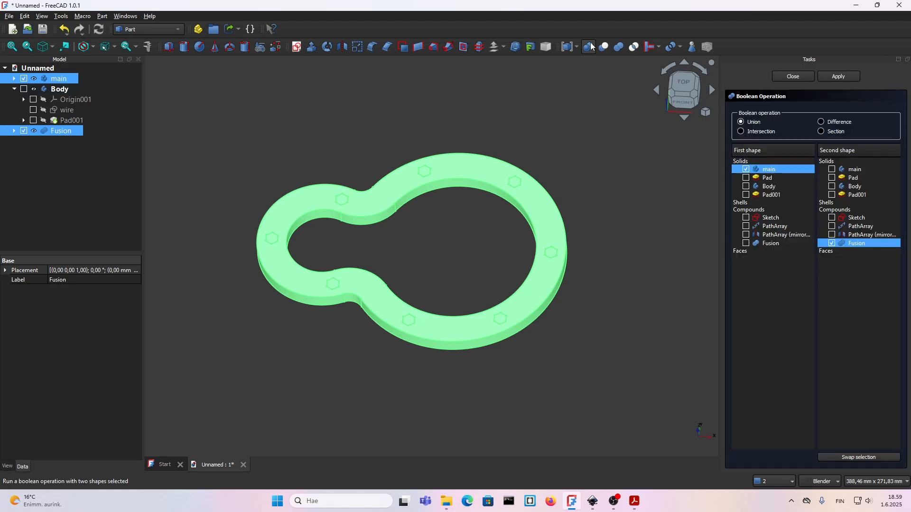
click(821, 124)
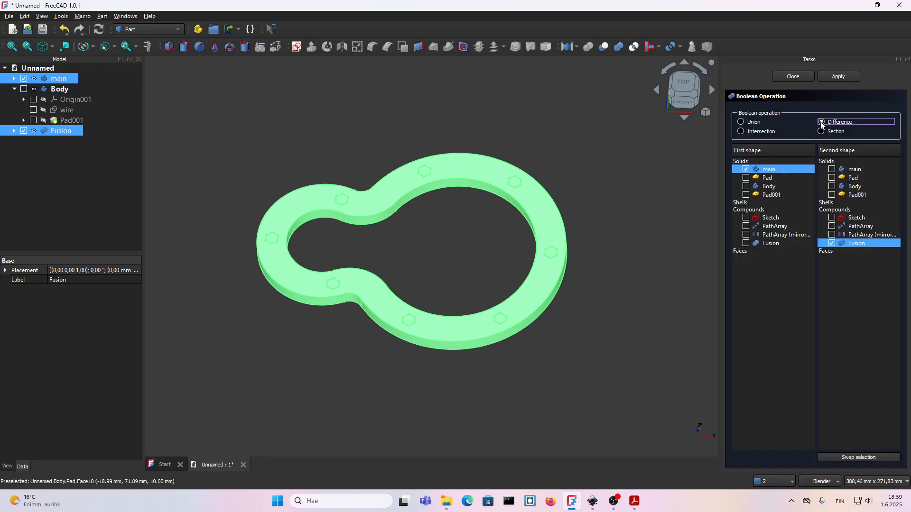
click(831, 77)
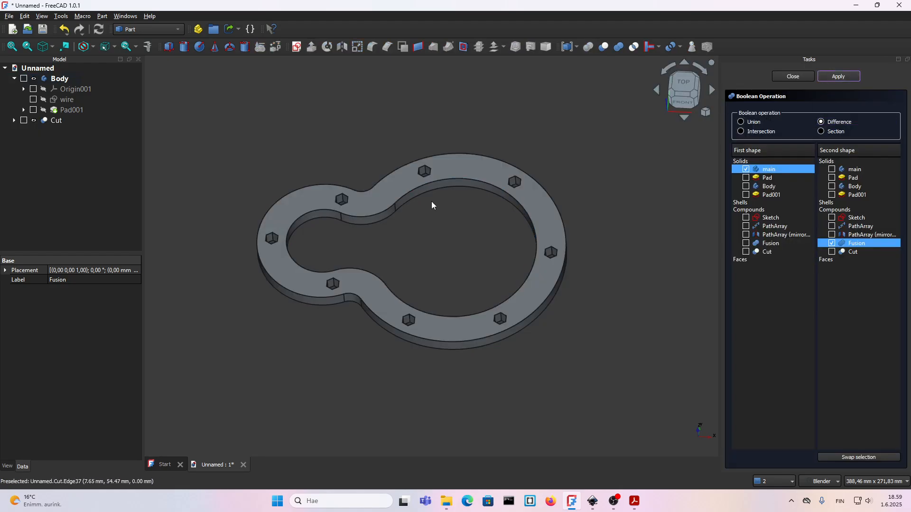
middle_drag(542, 279, 502, 148)
shift+middle_drag(508, 228, 413, 259)
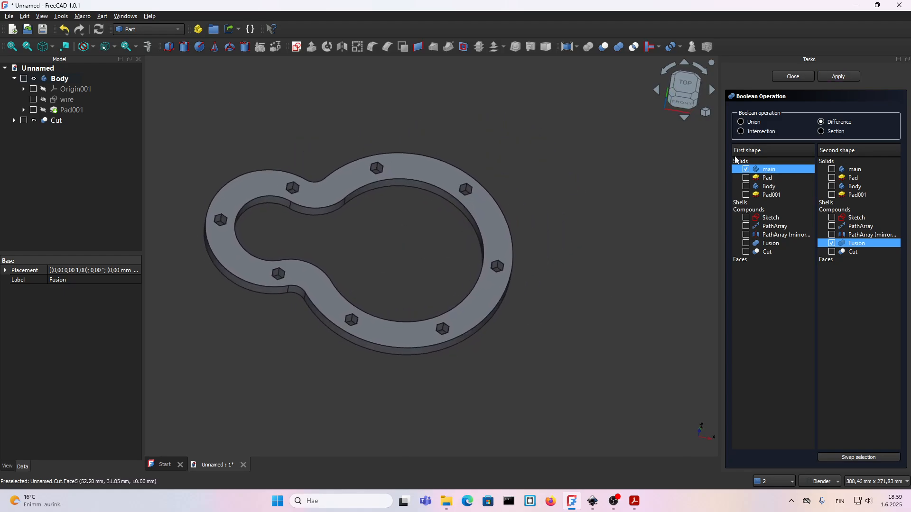
click(806, 77)
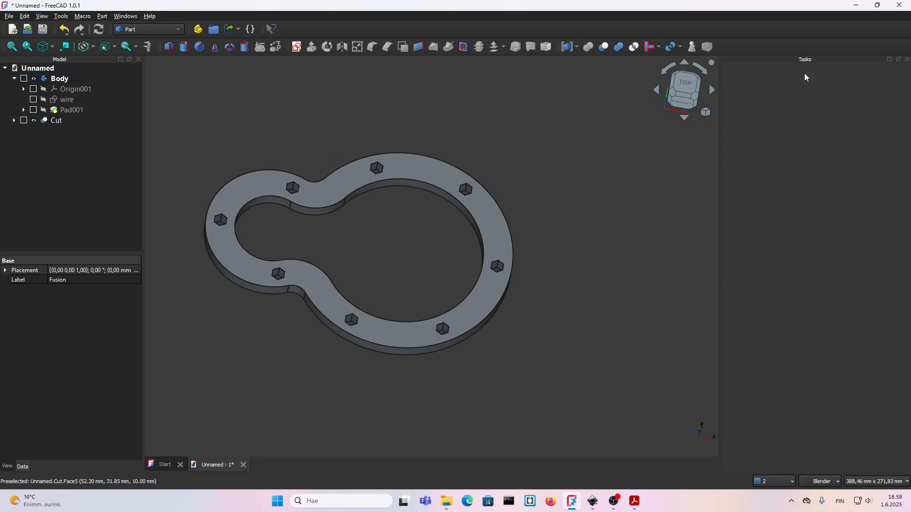
Switch to the TechDraw workbench and insert a drawing page based on the EN_HAL template.
shift+middle_drag(332, 215, 422, 325)
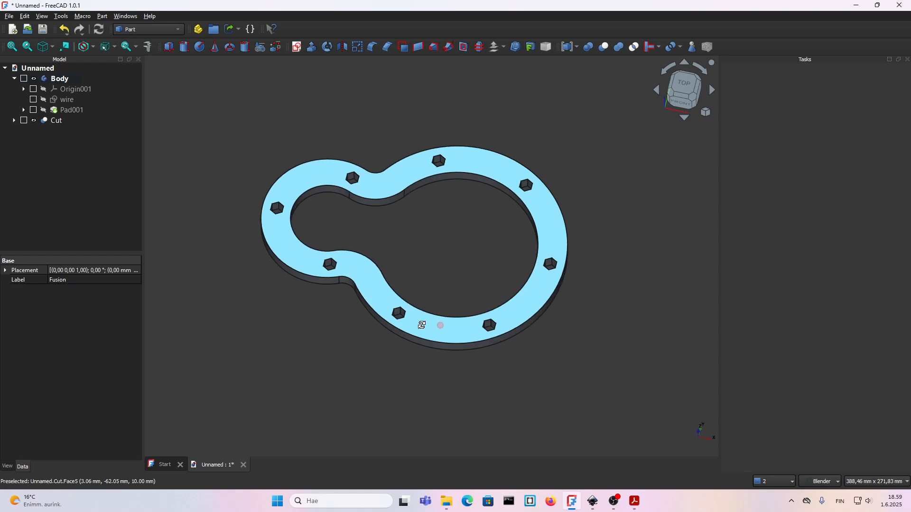
click(128, 30)
click(140, 176)
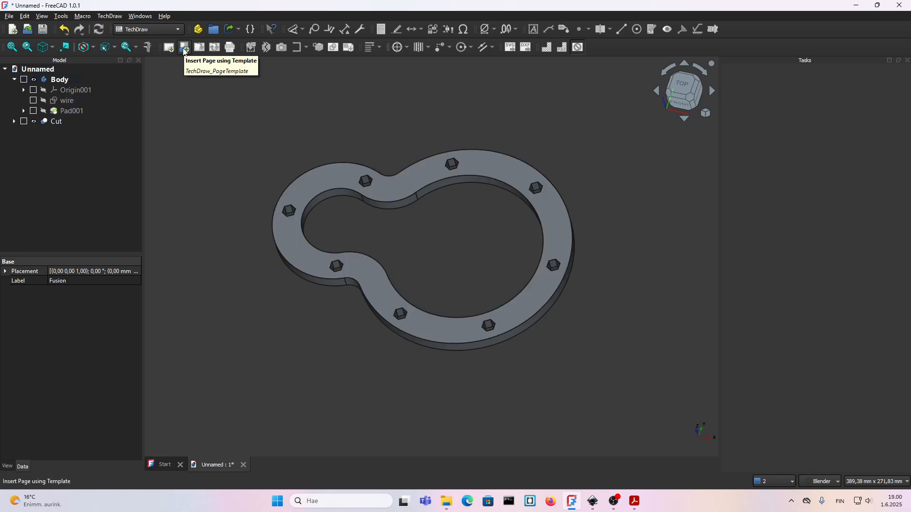
click(184, 50)
click(187, 177)
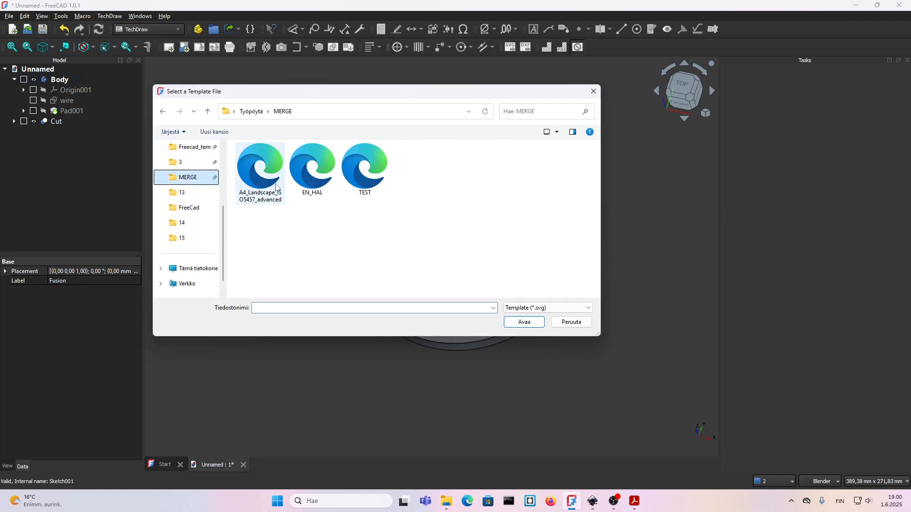
click(312, 187)
click(524, 323)
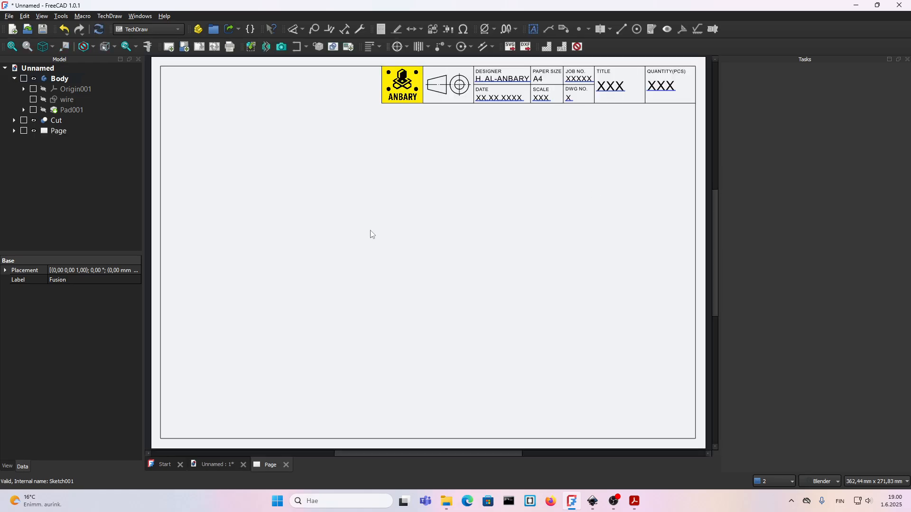
Insert a top view of the Cut plate on the page, direction 0, 0, 1, and position it below the title block.
click(46, 122)
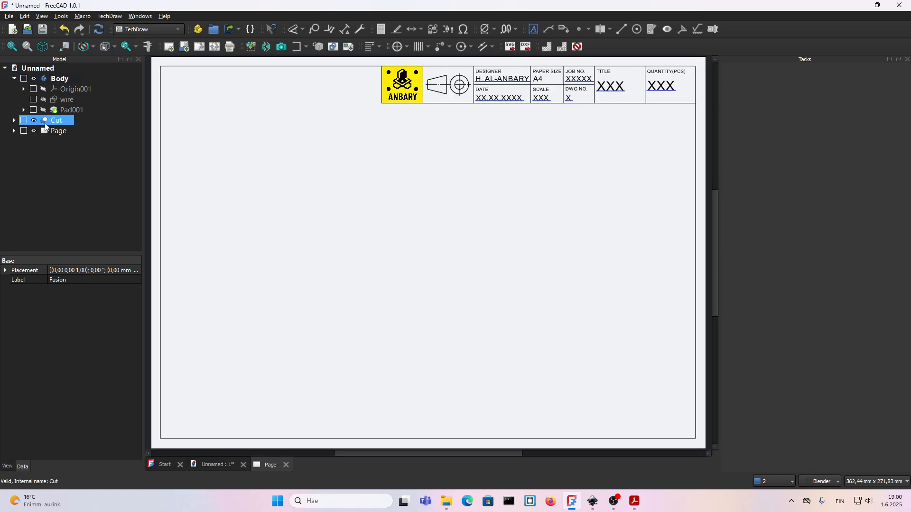
click(250, 47)
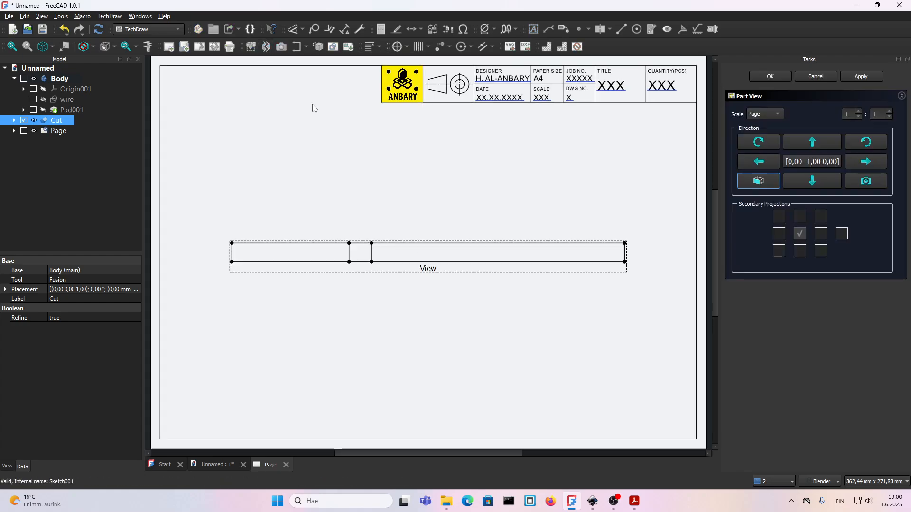
click(822, 183)
click(450, 421)
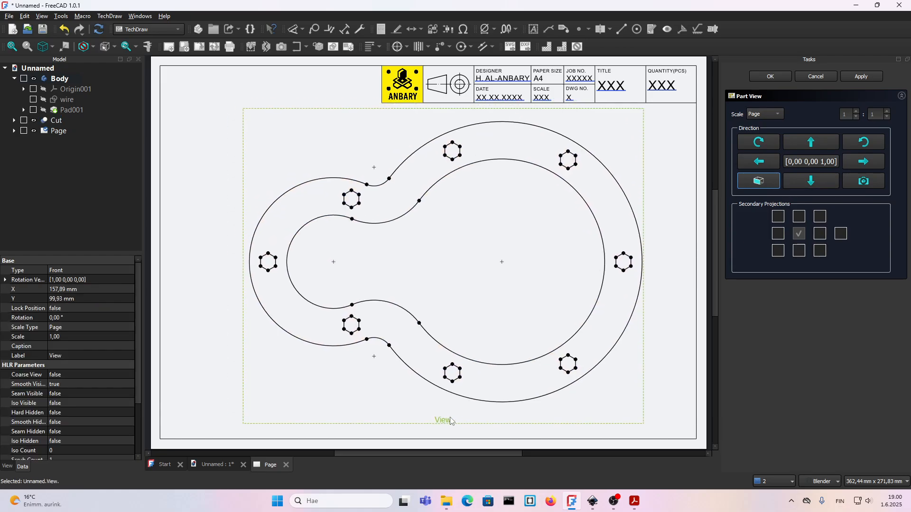
drag(451, 421, 451, 426)
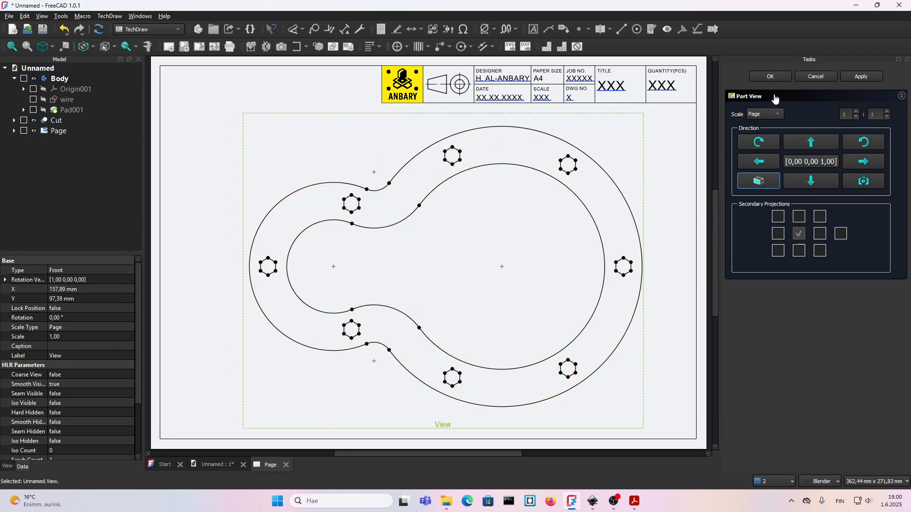
click(771, 76)
Add radius dimensions to the inner and outer arcs of the plate's smaller loop, with each label placed inside the view.
scroll(427, 213, down, 2)
scroll(512, 199, down, 2)
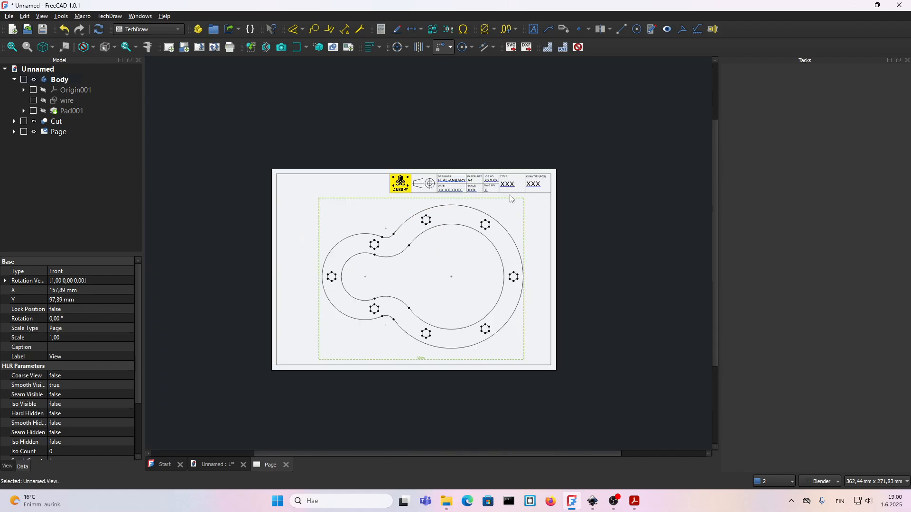
scroll(398, 266, up, 3)
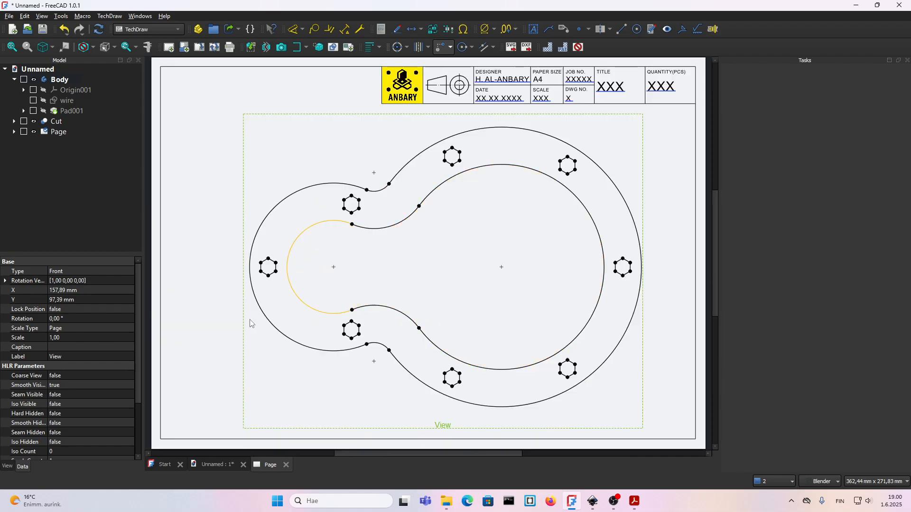
click(210, 325)
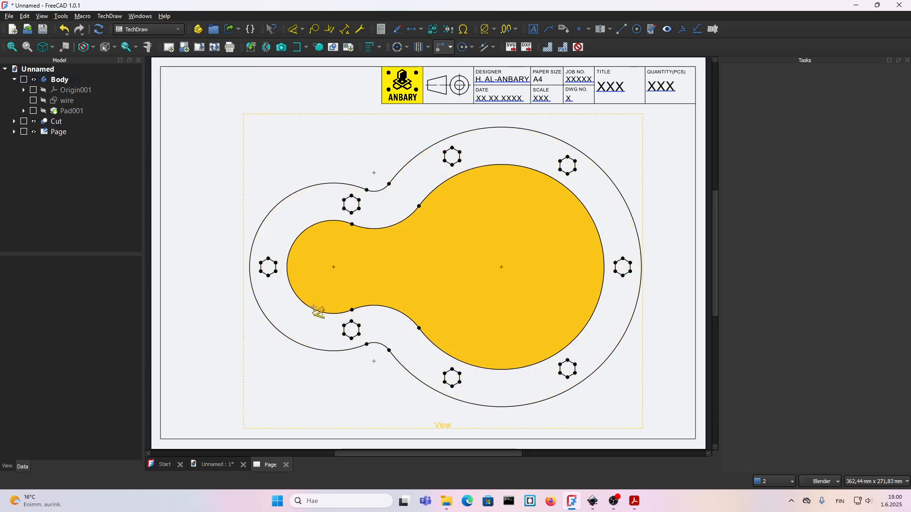
click(314, 303)
key(Escape)
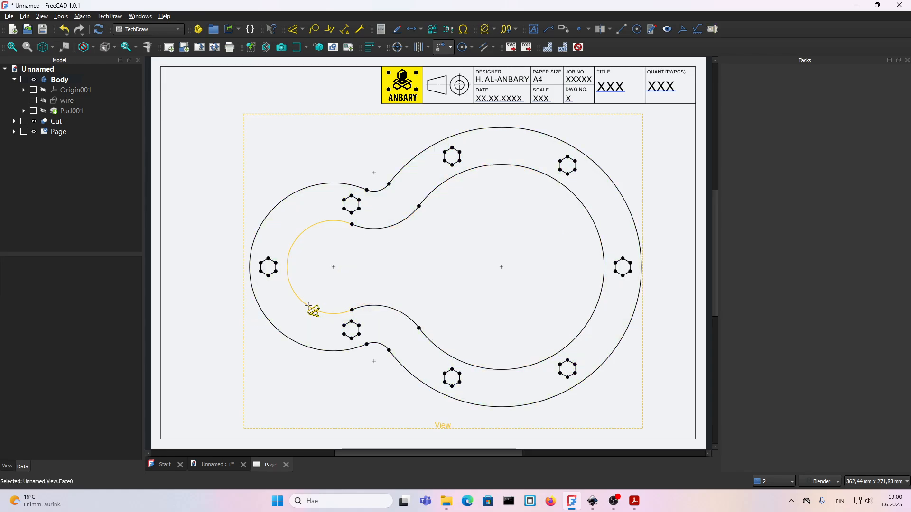
click(307, 304)
click(298, 276)
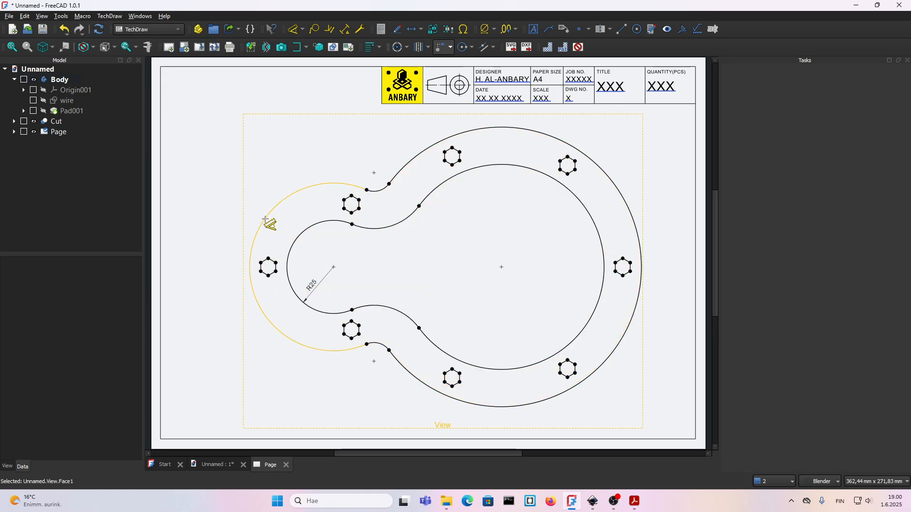
click(263, 223)
click(294, 243)
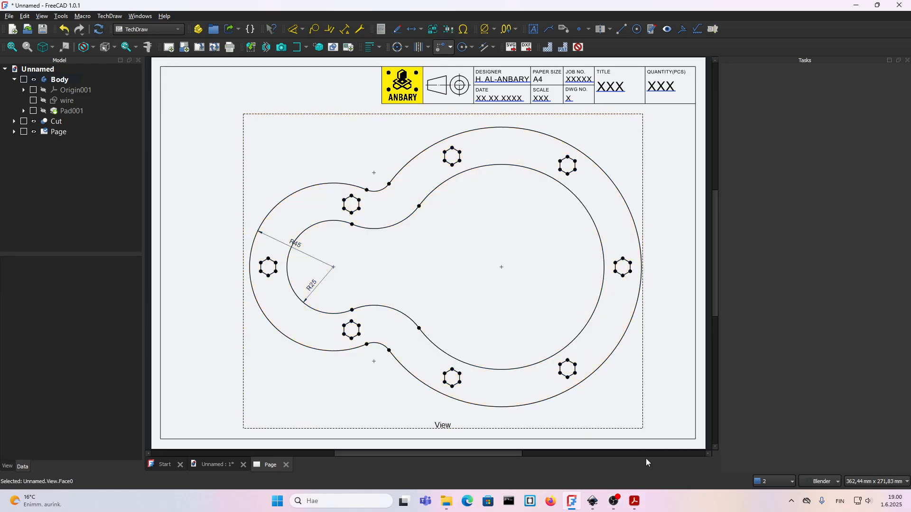
Check the 15.pdf reference drawing and insert a cosmetic vertex at X 0, Y 0 in the plate view.
click(635, 501)
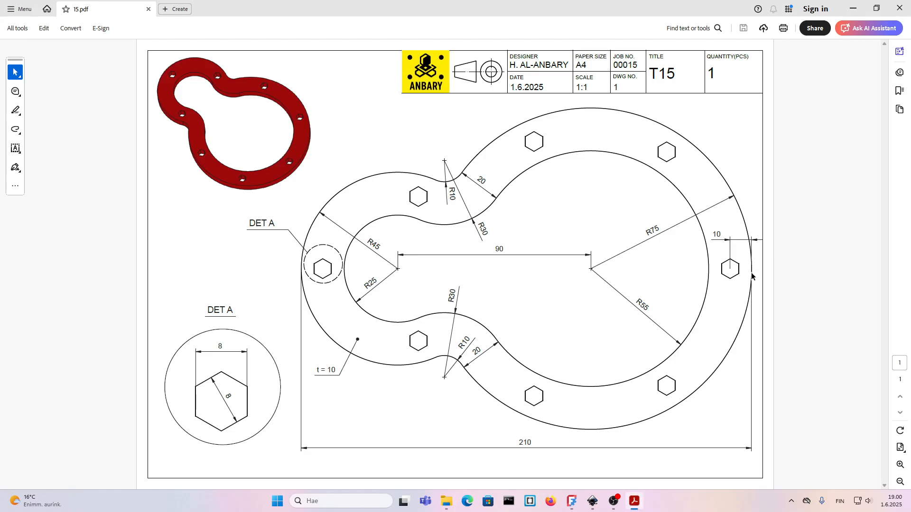
click(635, 508)
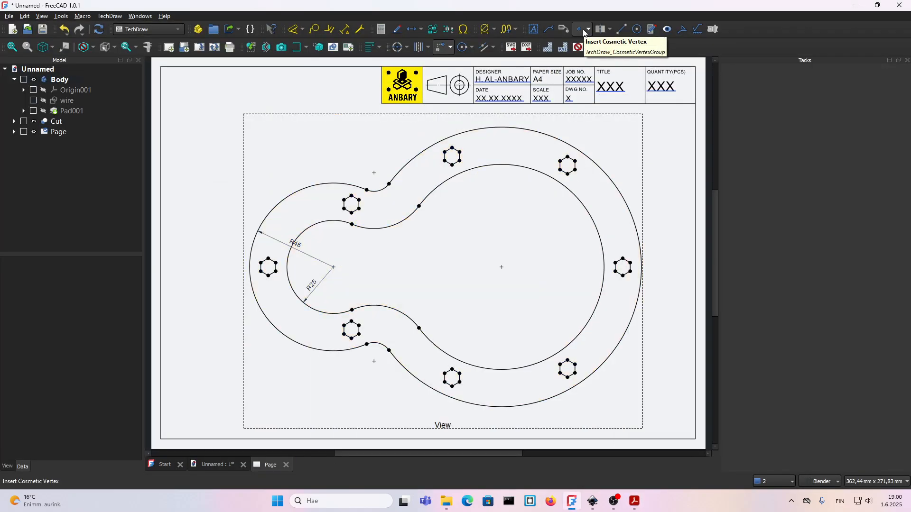
click(583, 29)
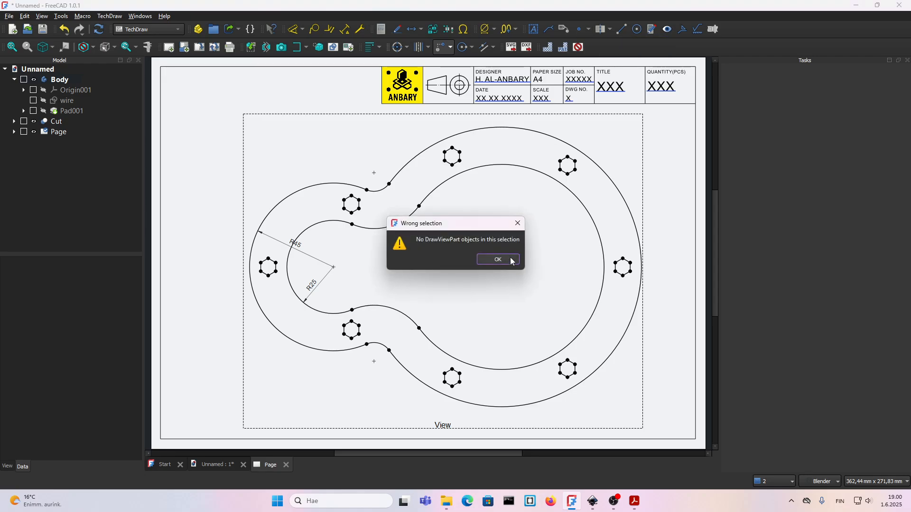
click(494, 261)
click(440, 426)
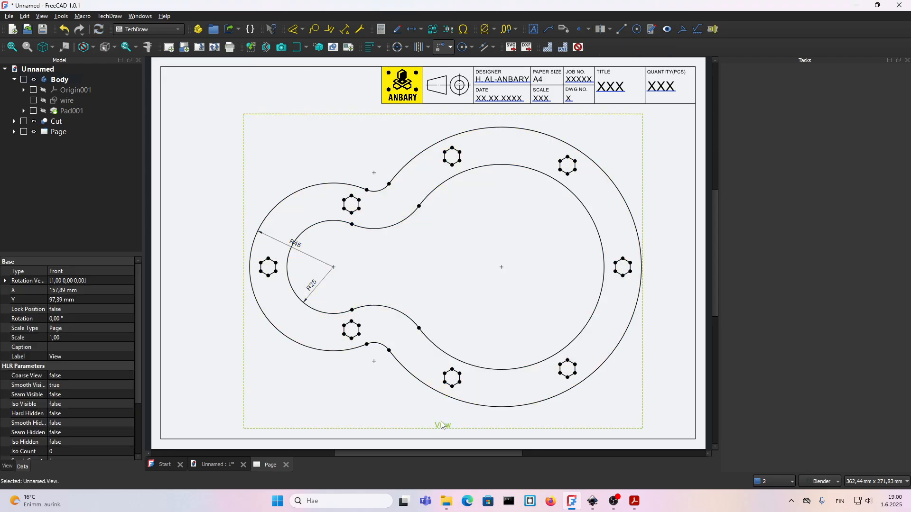
click(579, 30)
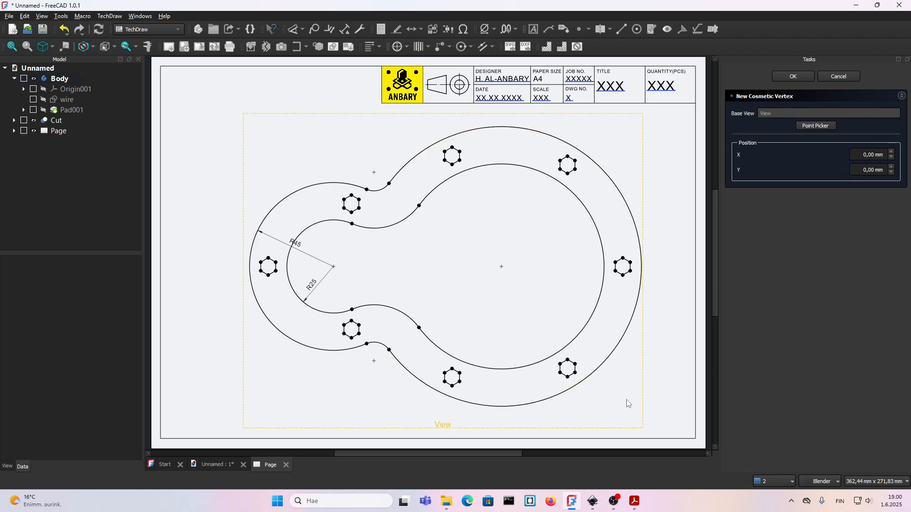
click(635, 501)
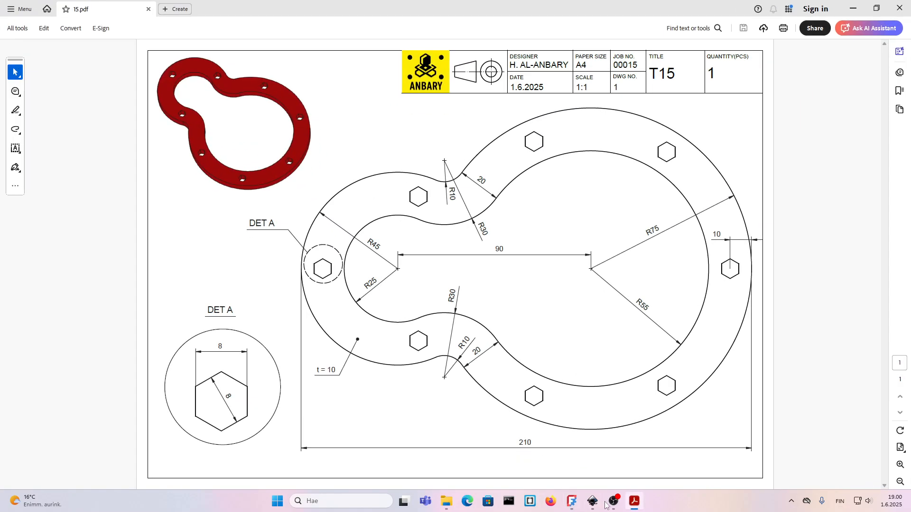
click(631, 503)
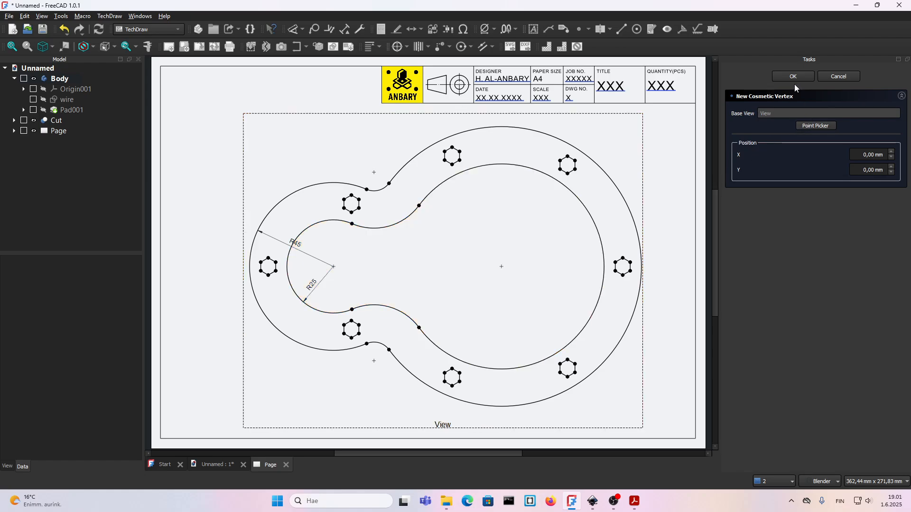
click(794, 78)
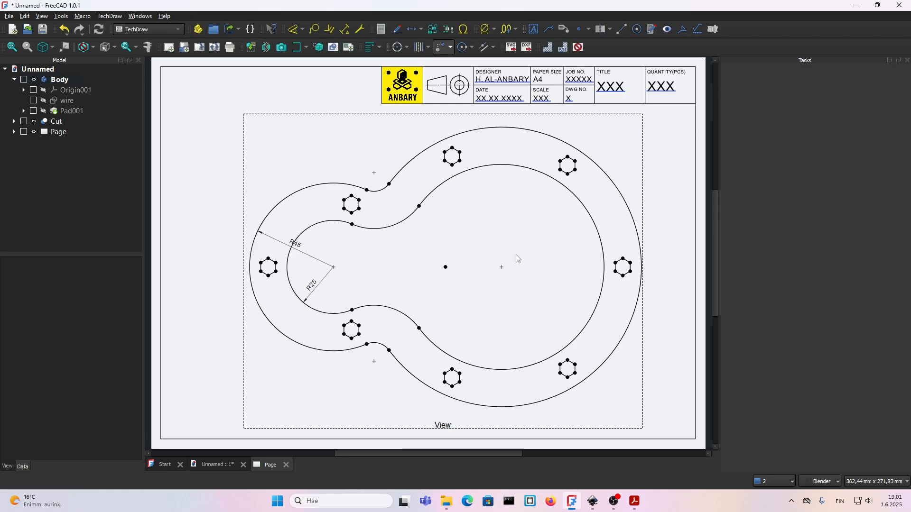
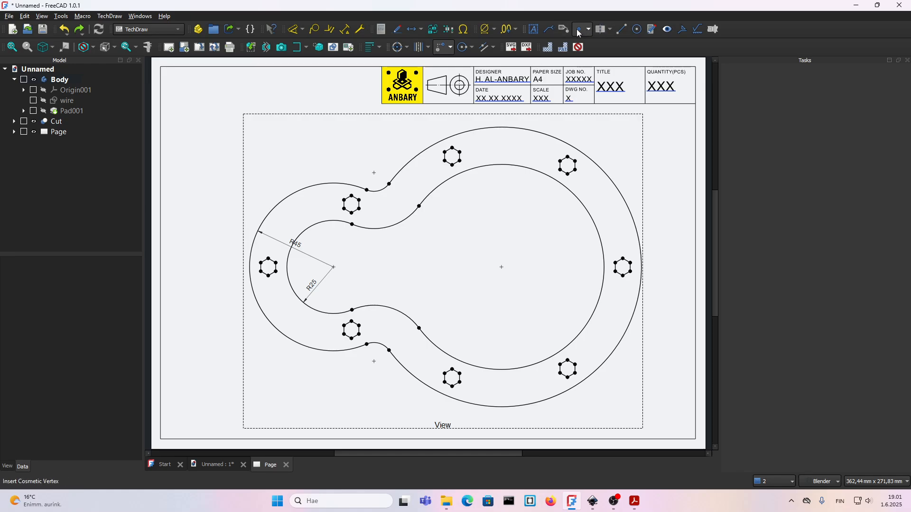
Insert a cosmetic vertex in the plate view at the rightmost point of the outer arc, on the horizontal centreline.
click(581, 30)
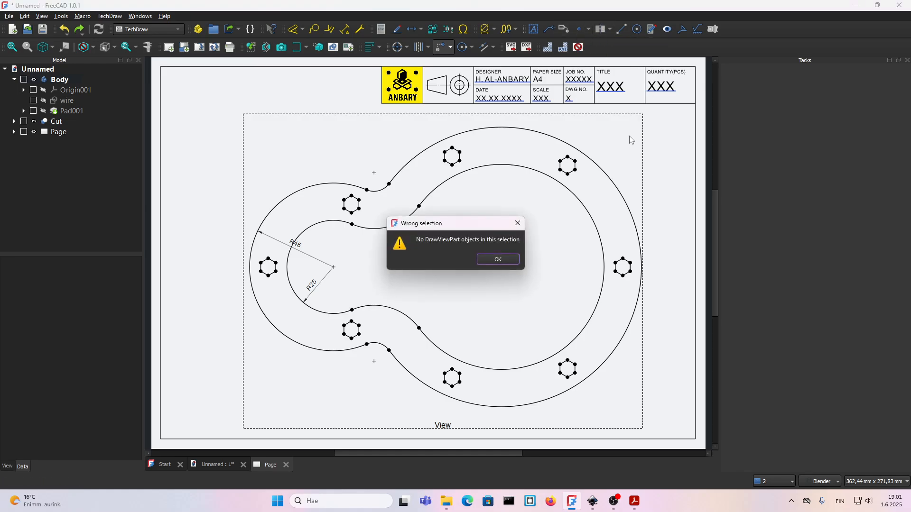
click(490, 264)
click(450, 424)
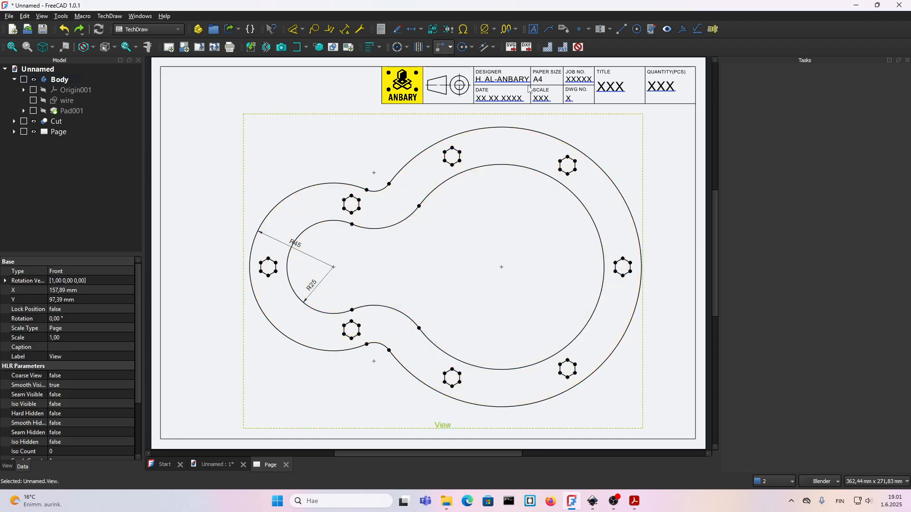
click(578, 31)
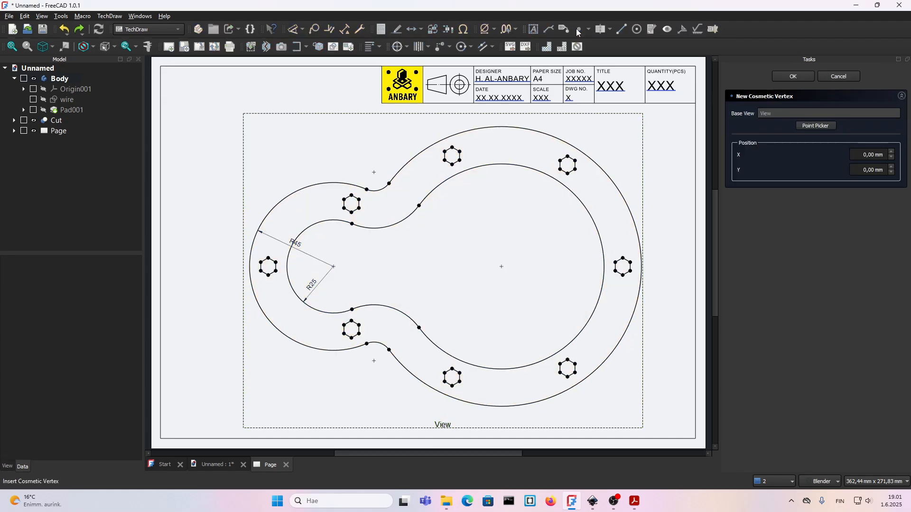
click(875, 155)
text(105)
click(798, 76)
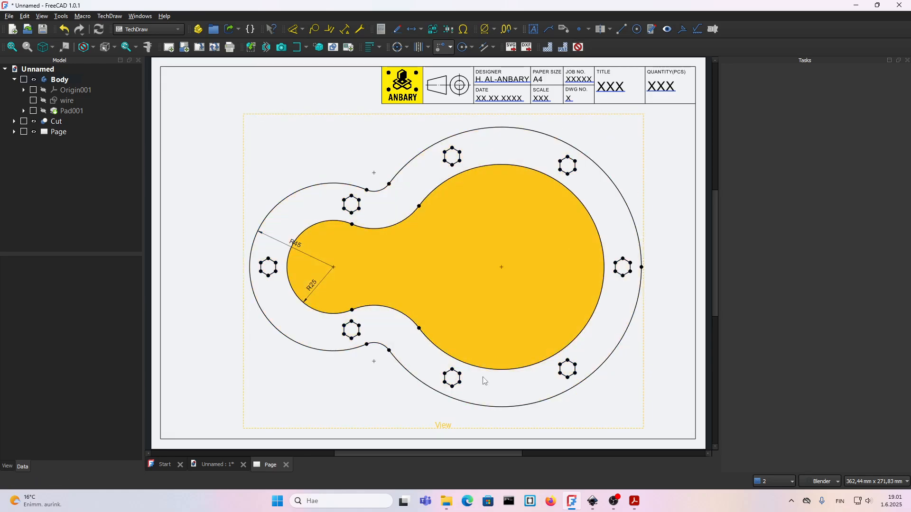
Insert a cosmetic vertex in the plate view at X -105, Y 0.
click(443, 425)
click(578, 29)
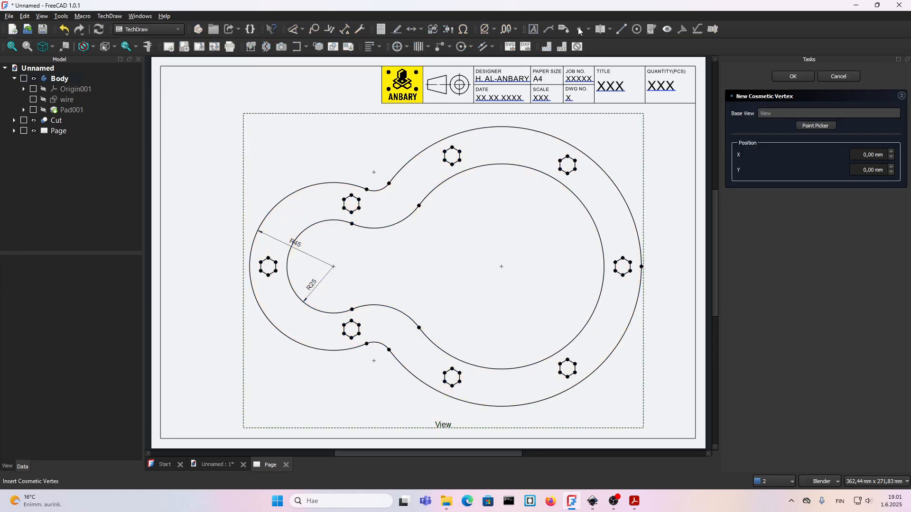
click(877, 154)
text(-105)
click(794, 76)
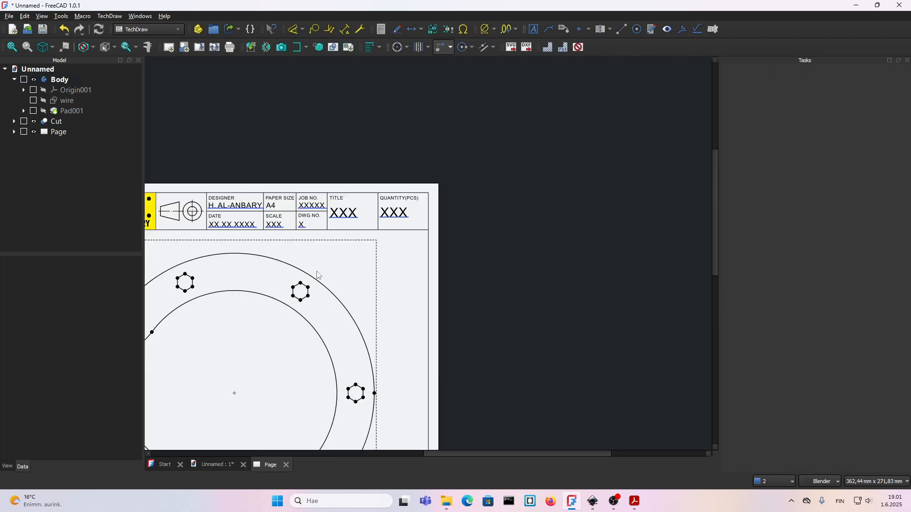
Dimension the plate's overall horizontal length between the two outermost cosmetic vertices, placing the dimension below the plate.
scroll(588, 233, down, 3)
scroll(319, 319, up, 3)
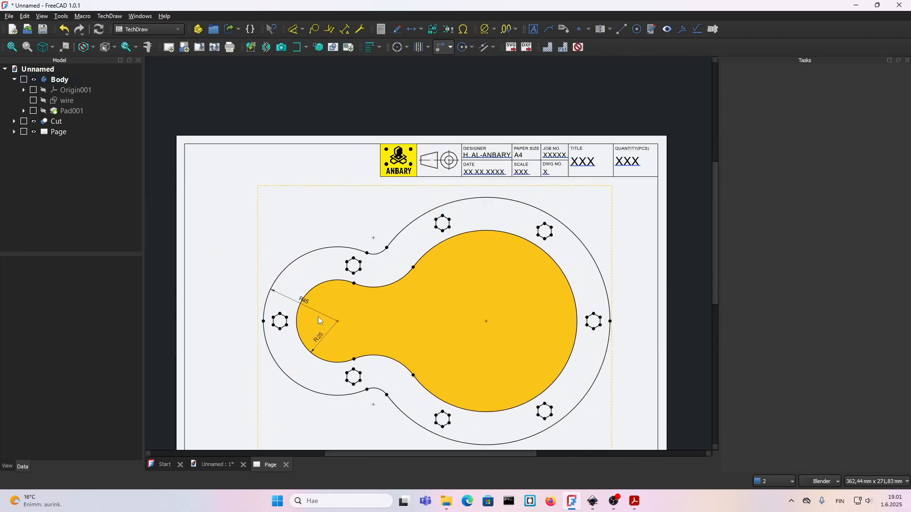
key(v)
key(f)
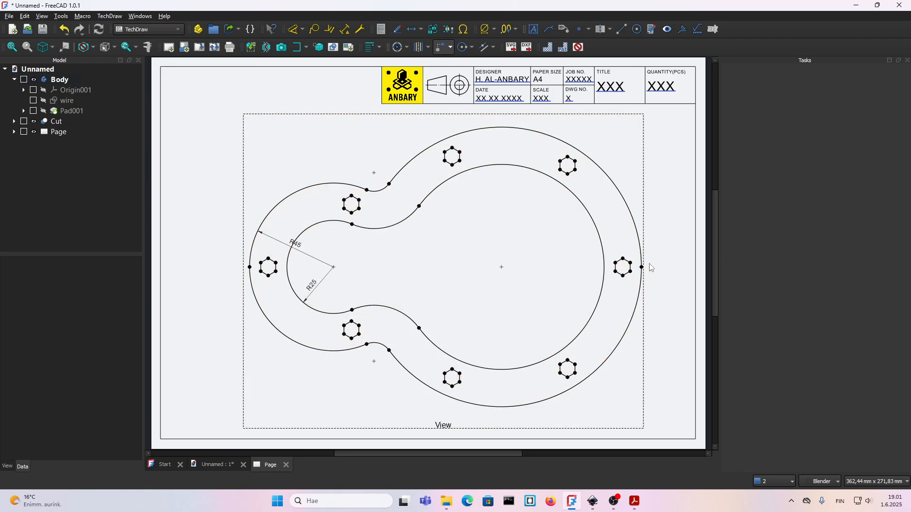
click(642, 267)
click(250, 266)
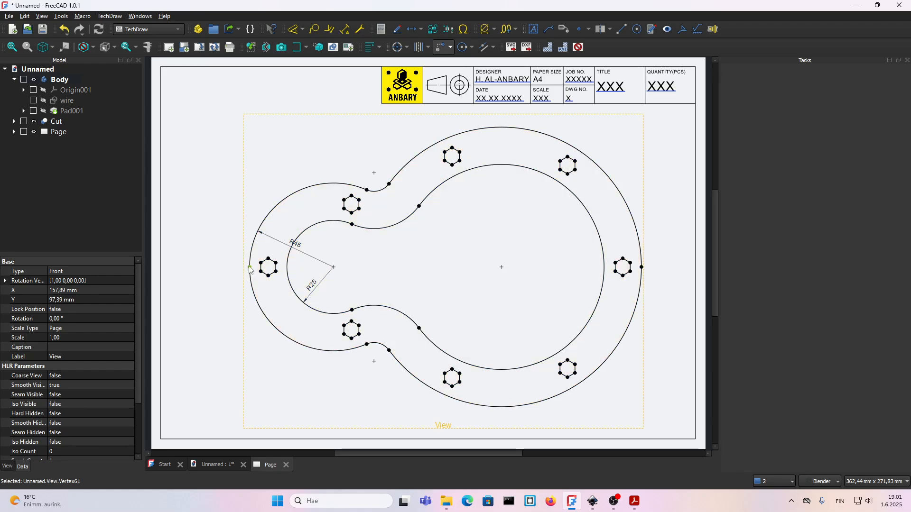
key(d)
click(259, 328)
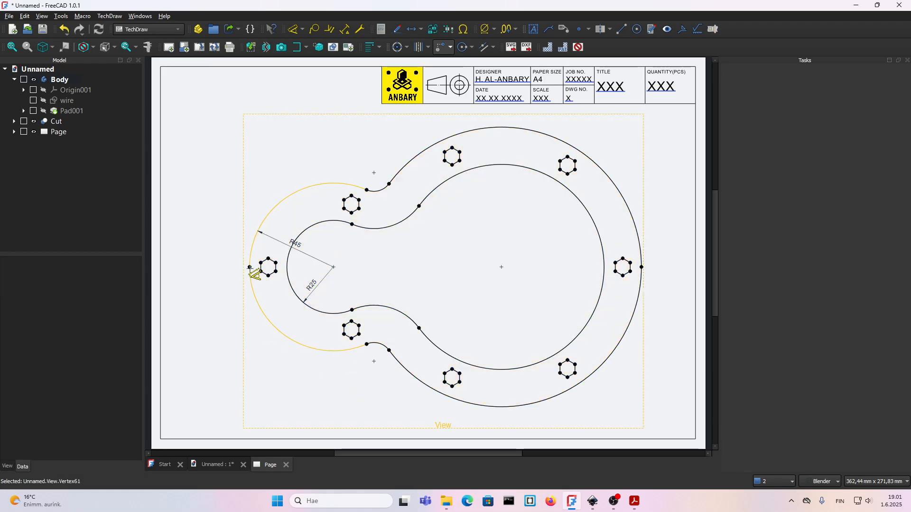
click(249, 267)
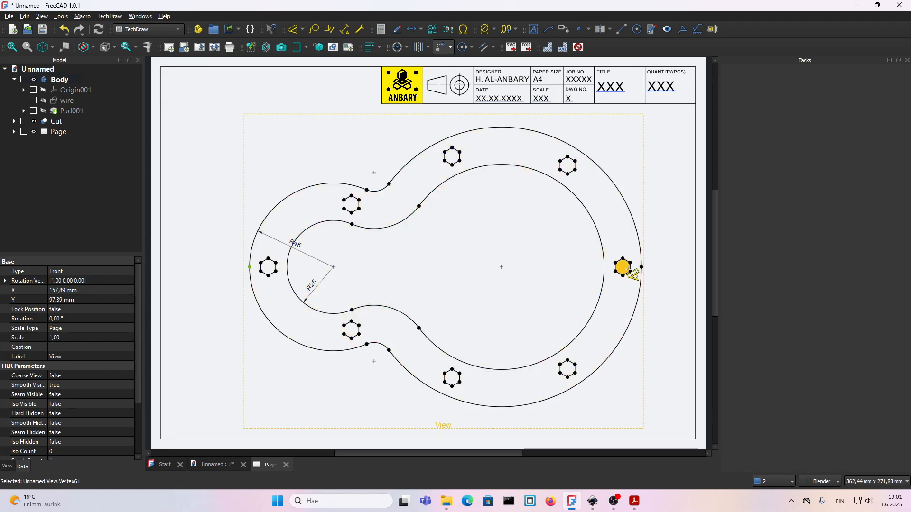
click(641, 268)
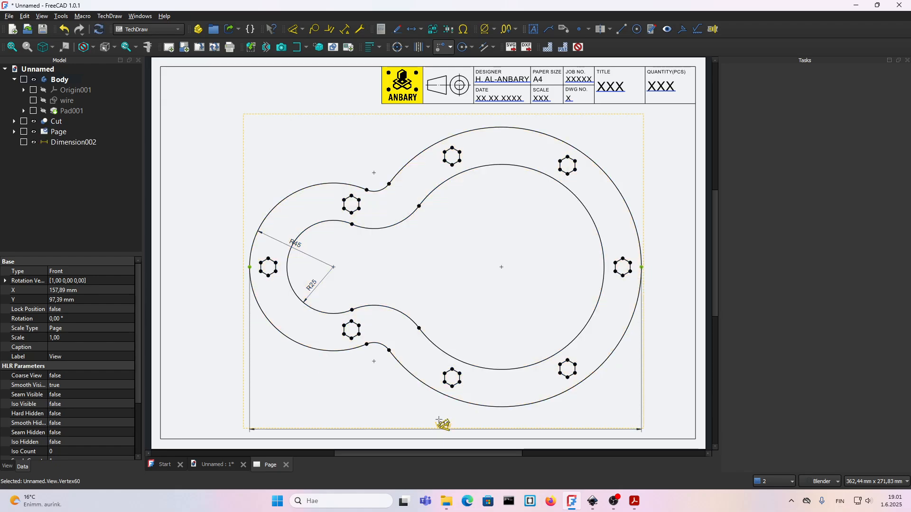
click(443, 424)
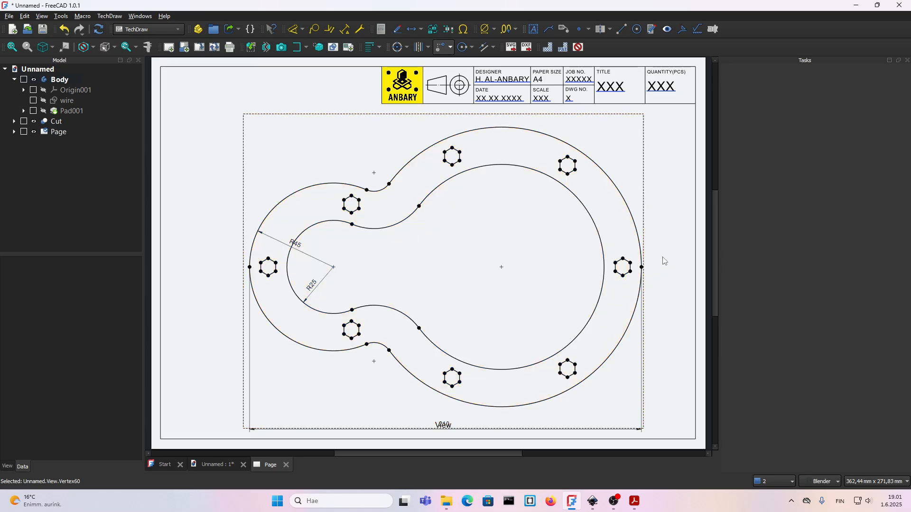
scroll(664, 261, up, 3)
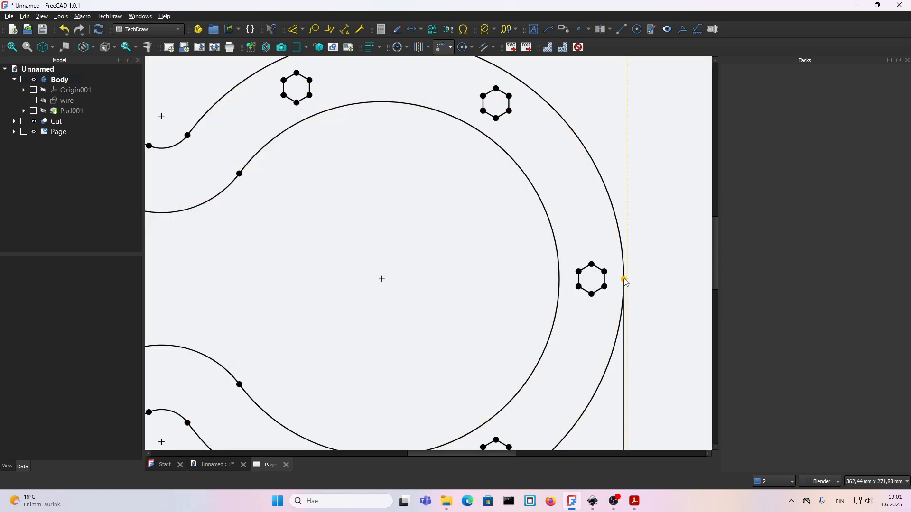
click(593, 265)
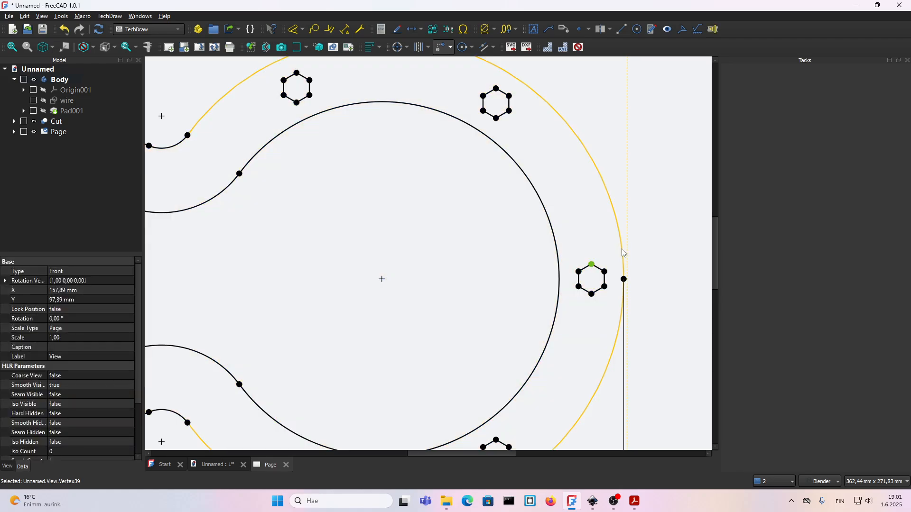
scroll(608, 269, down, 2)
scroll(607, 269, up, 3)
scroll(637, 289, down, 4)
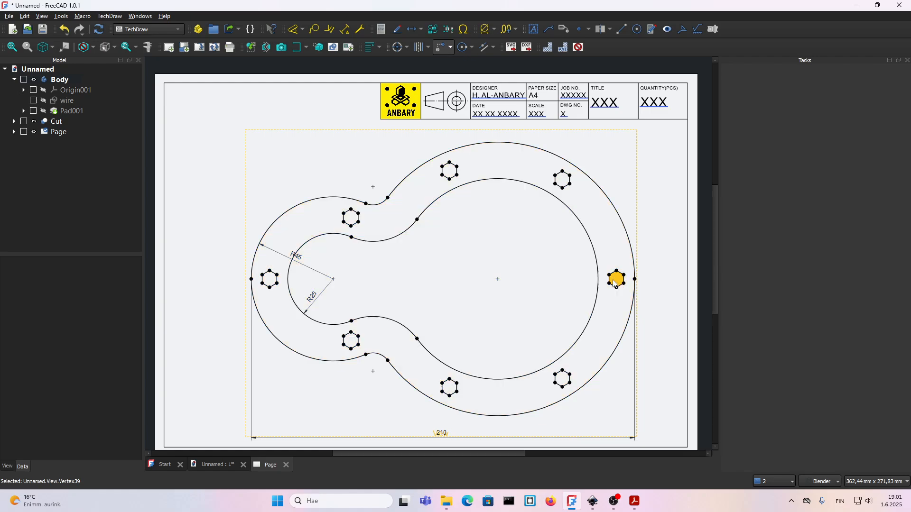
scroll(616, 278, up, 2)
scroll(511, 372, down, 3)
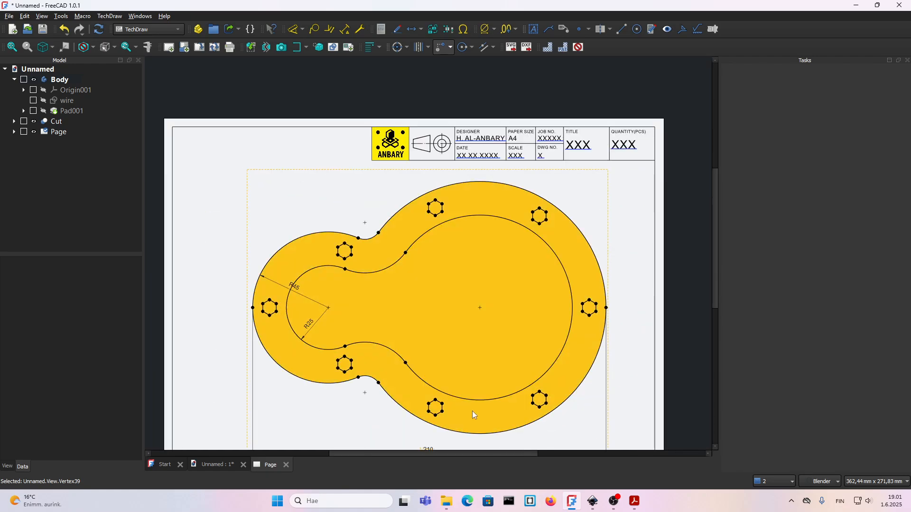
scroll(471, 410, up, 1)
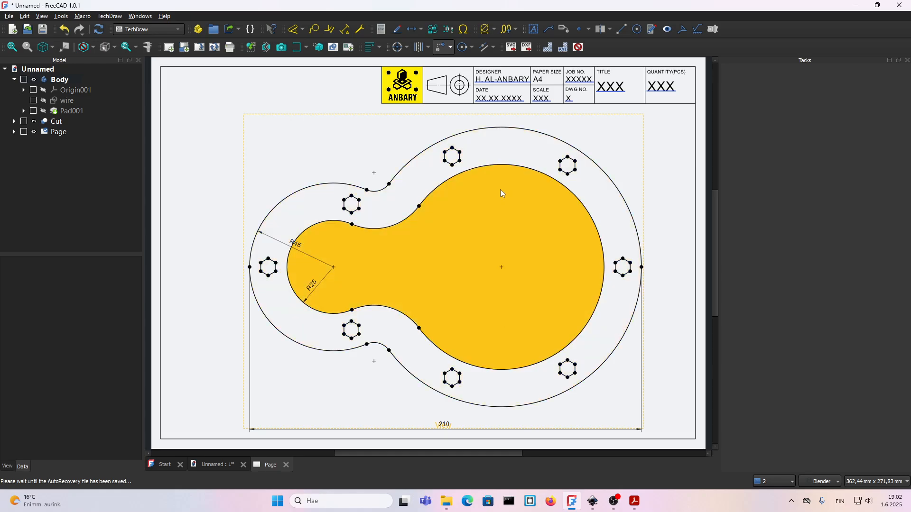
Add an offset vertex at the centre of the rightmost hexagonal hole, with X-offset -10 from the plate's rightmost cosmetic vertex.
scroll(662, 273, up, 5)
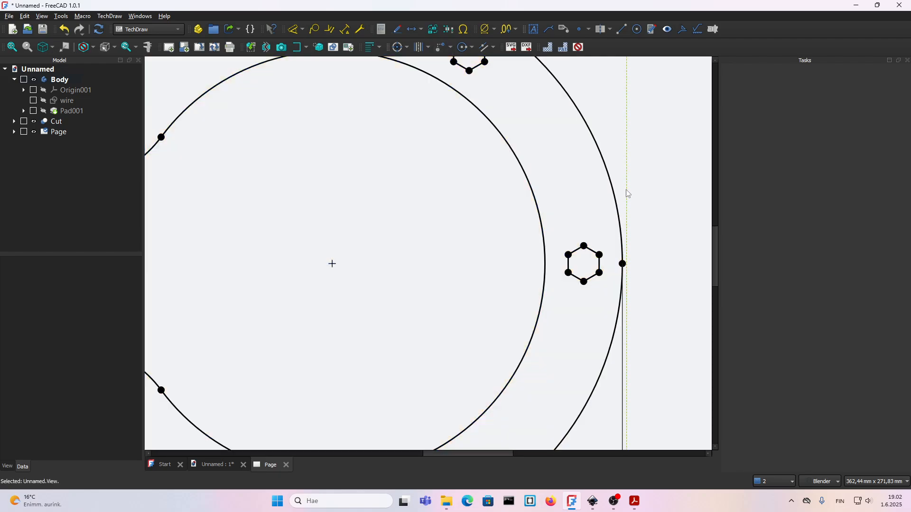
click(622, 264)
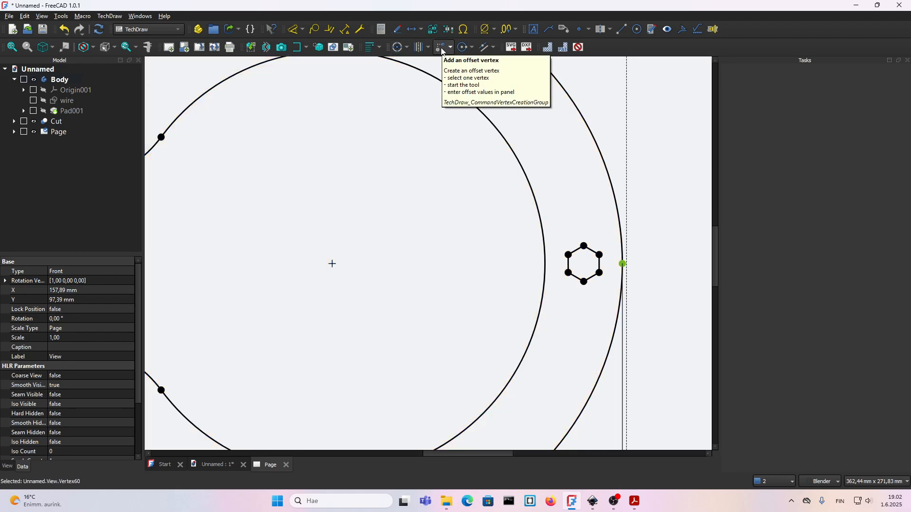
click(440, 47)
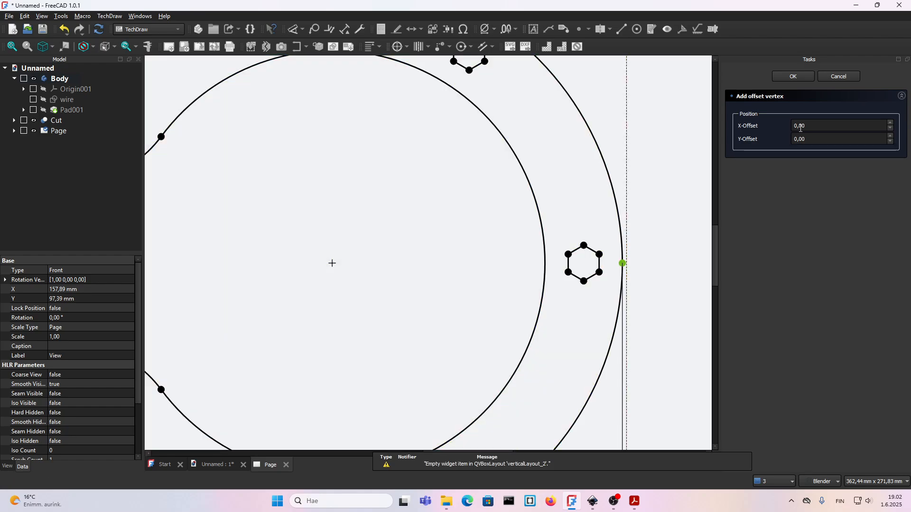
click(795, 125)
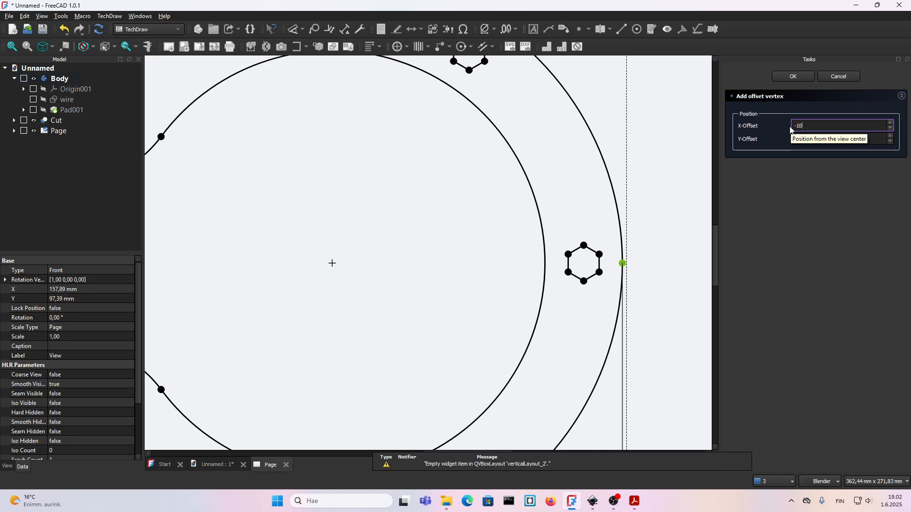
click(800, 79)
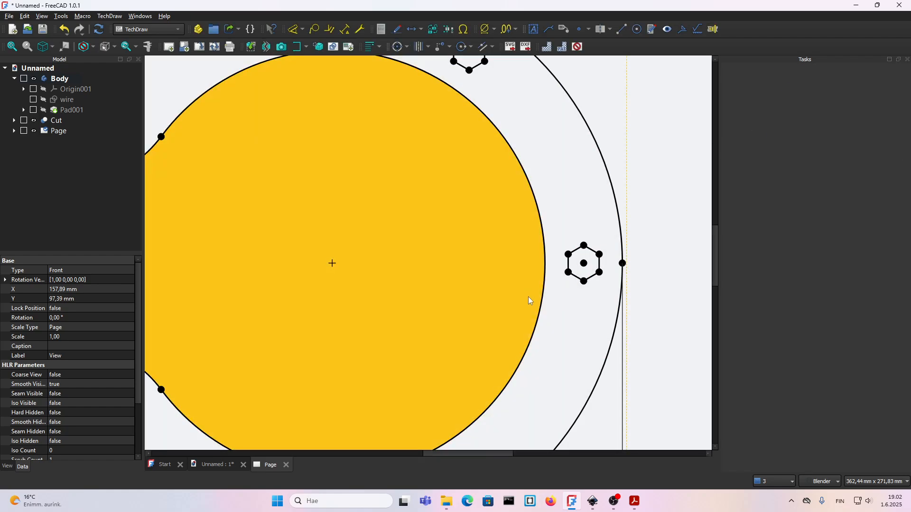
Insert a detail view for the plate's leftmost hexagonal hole, placed near the sheet's lower-left corner, with a custom scale factor of 3.
scroll(530, 297, down, 5)
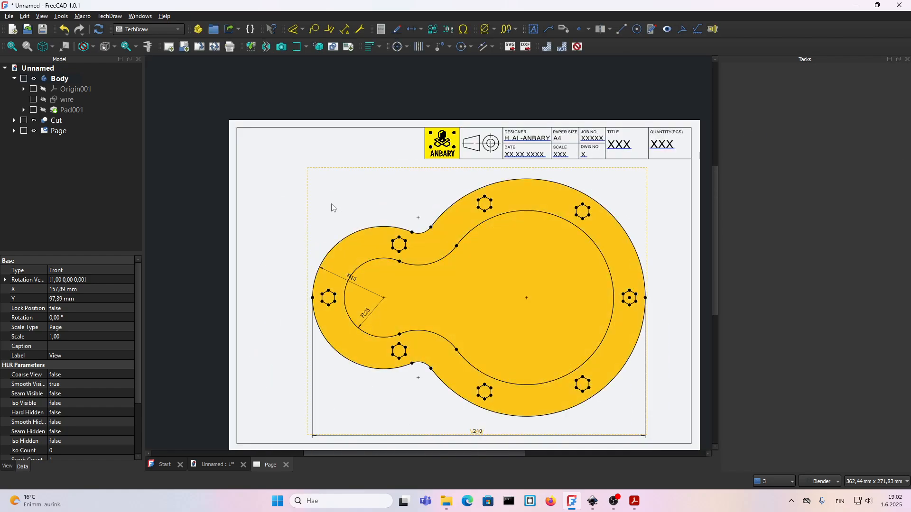
click(291, 238)
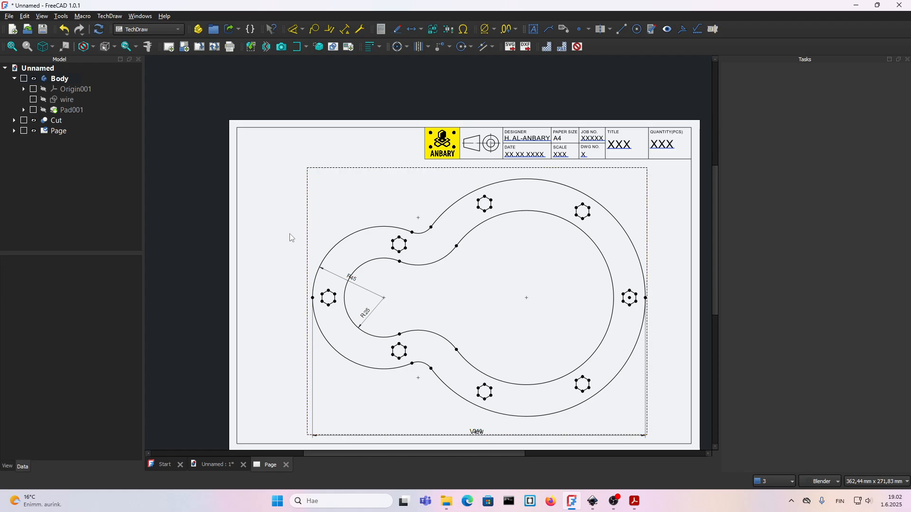
scroll(377, 311, up, 1)
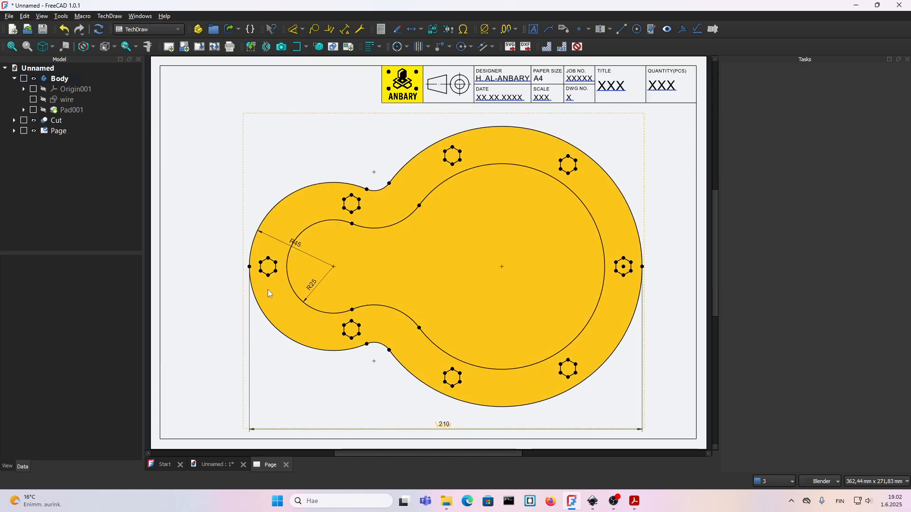
click(429, 424)
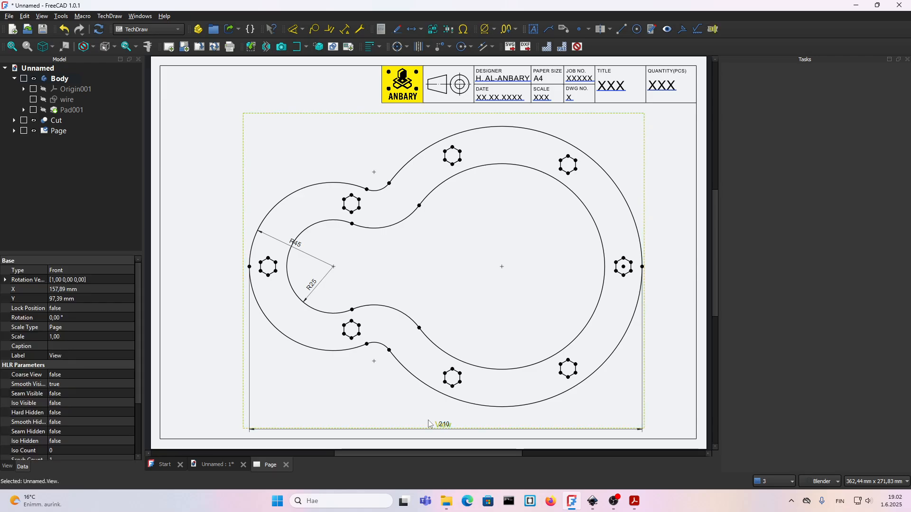
click(318, 48)
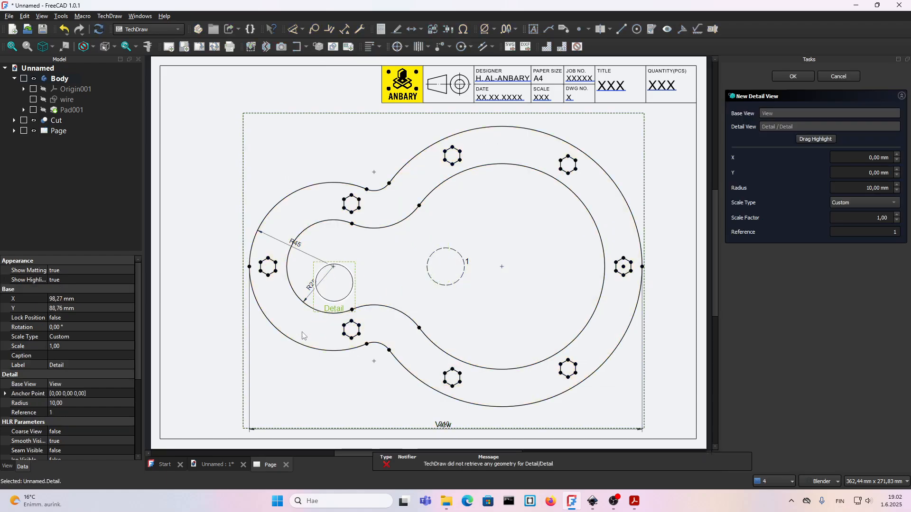
drag(467, 261, 293, 262)
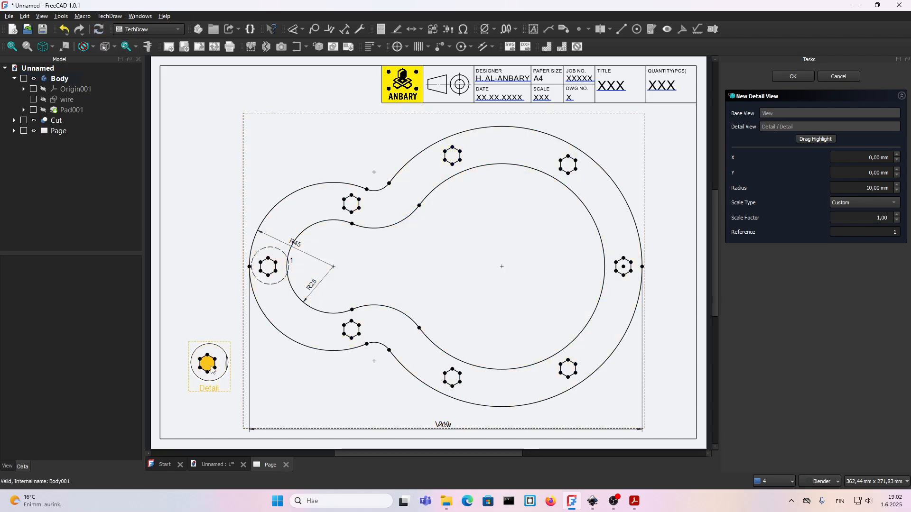
click(896, 216)
click(896, 216)
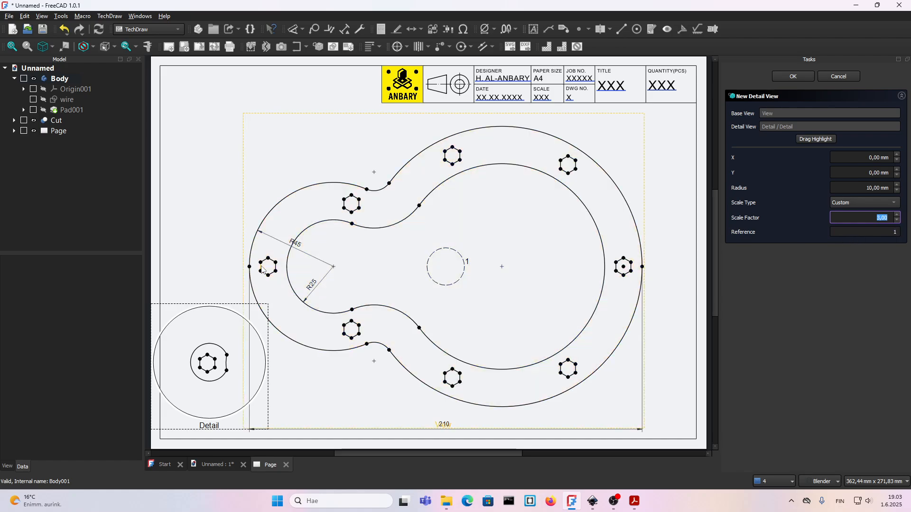
Clear the detail view's reference label and set its radius to 8 mm.
click(893, 234)
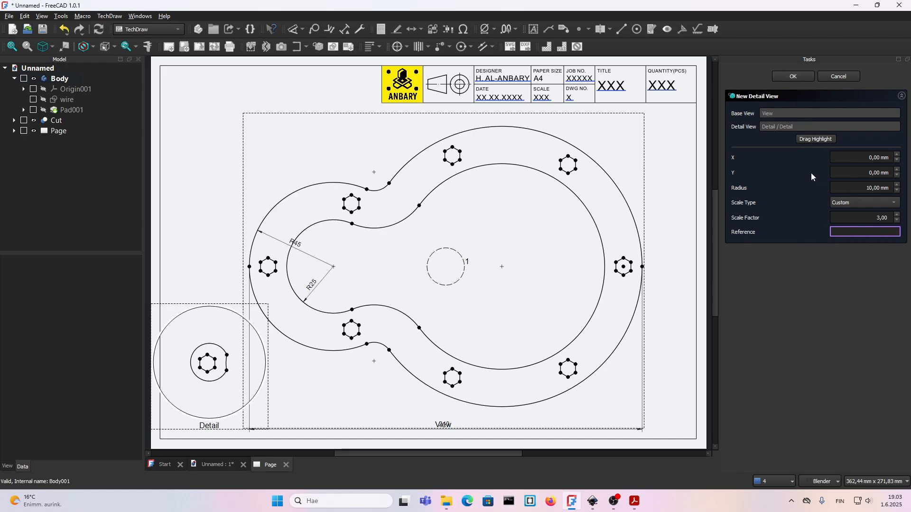
click(876, 188)
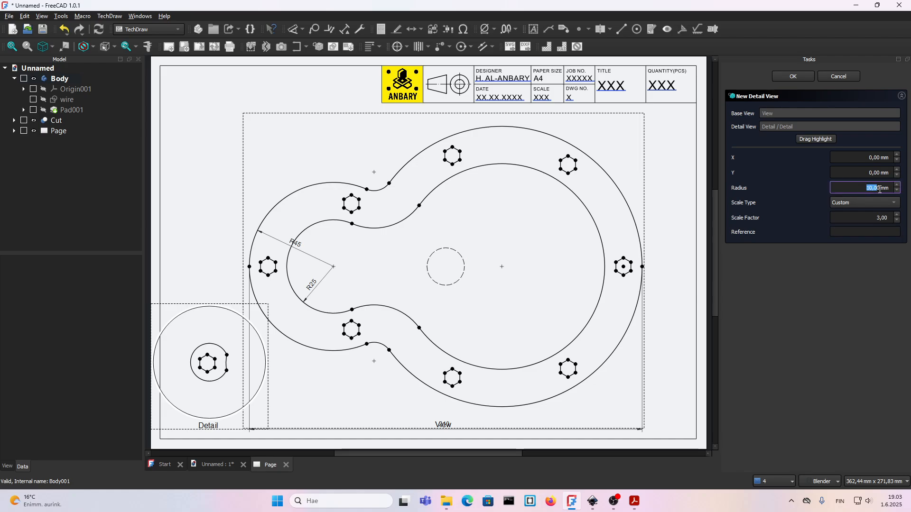
text(8)
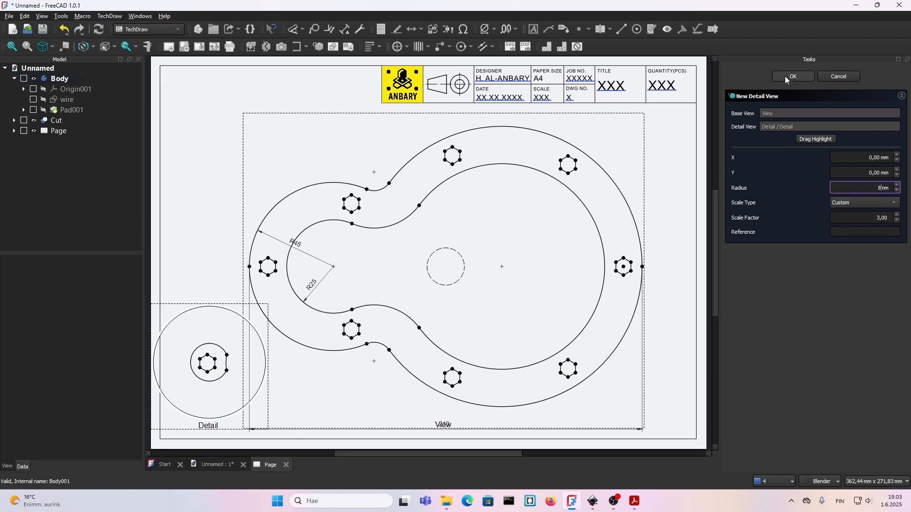
click(790, 76)
Move the detail highlight circle onto the leftmost hexagonal hole and recompute the document.
drag(448, 284, 271, 284)
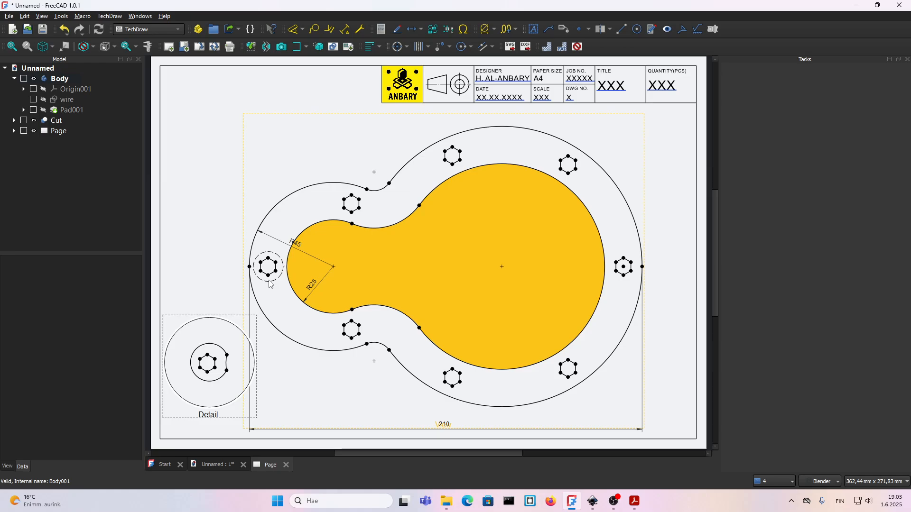
click(99, 29)
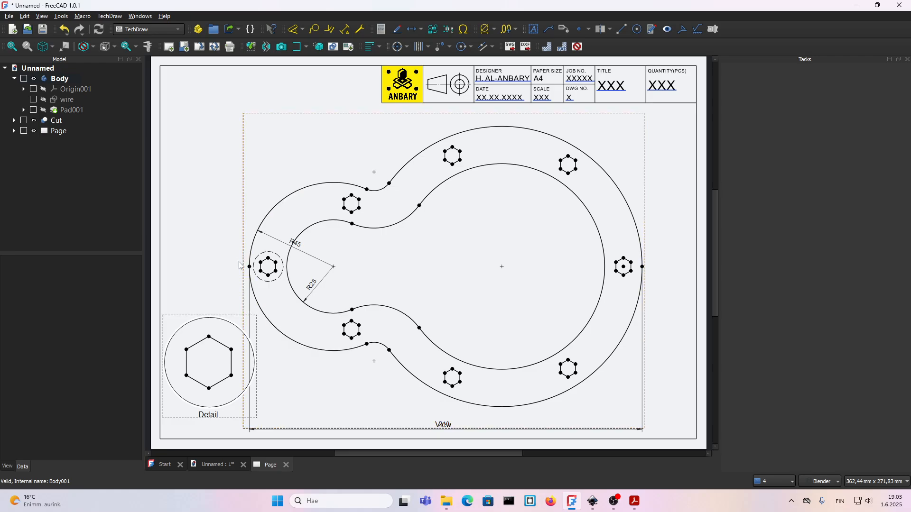
scroll(240, 266, up, 3)
scroll(270, 265, up, 2)
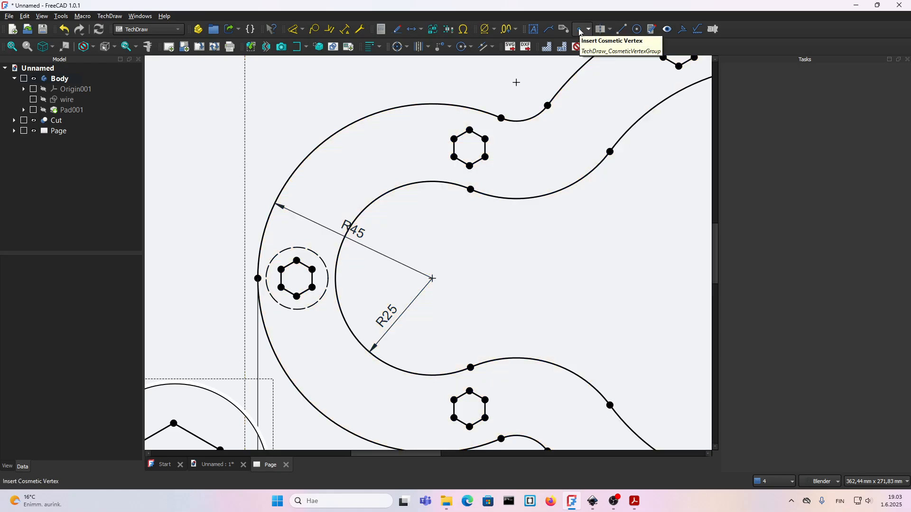
click(581, 32)
click(501, 261)
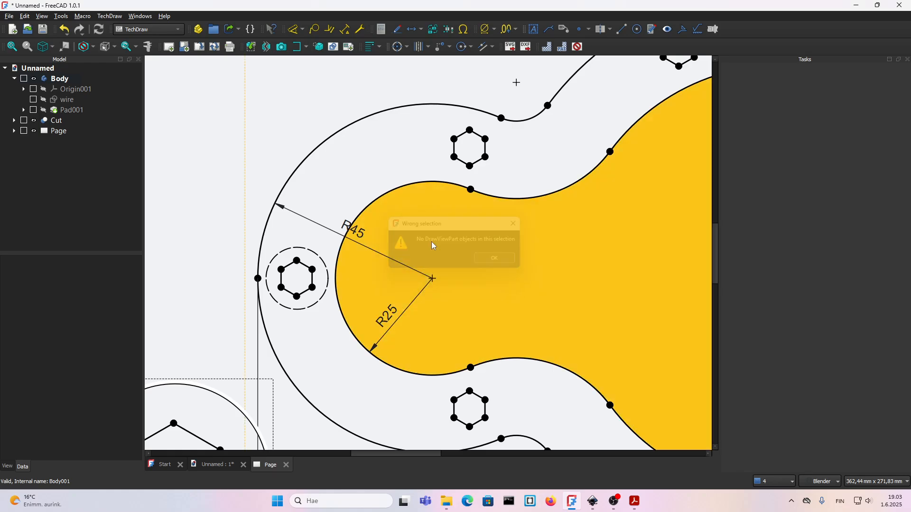
Add a cosmetic vertex to the main view at about X -101.63, Y 4.31 mm, on the highlight circle around the leftmost hexagonal hole.
scroll(371, 236, down, 3)
click(310, 189)
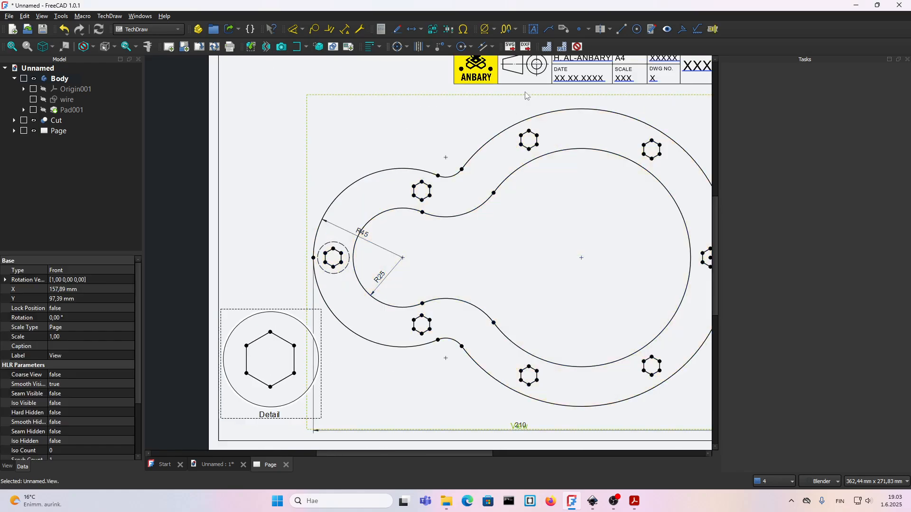
click(579, 32)
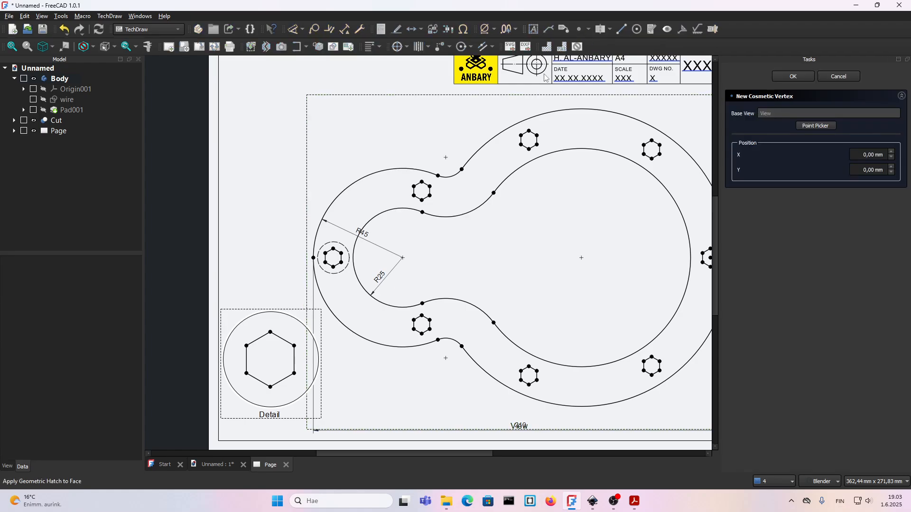
click(816, 126)
scroll(313, 251, up, 5)
scroll(280, 260, up, 5)
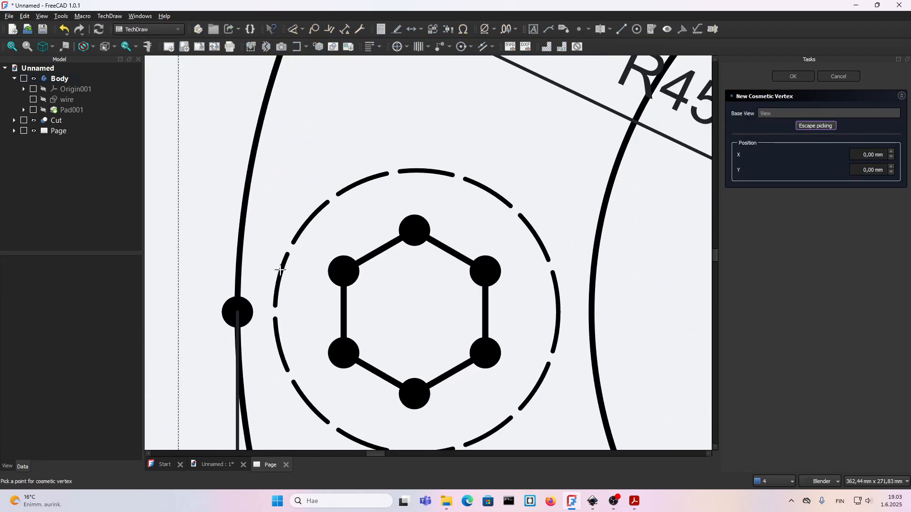
click(300, 230)
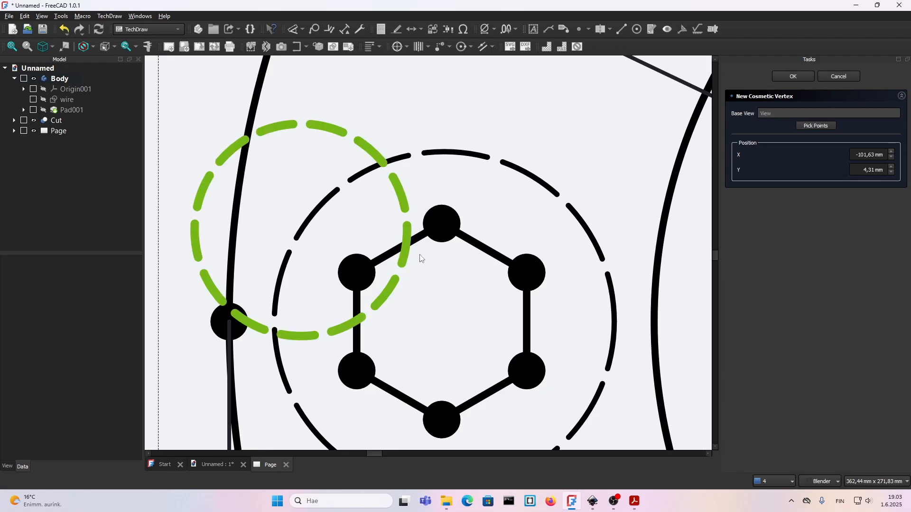
click(793, 76)
scroll(294, 229, down, 10)
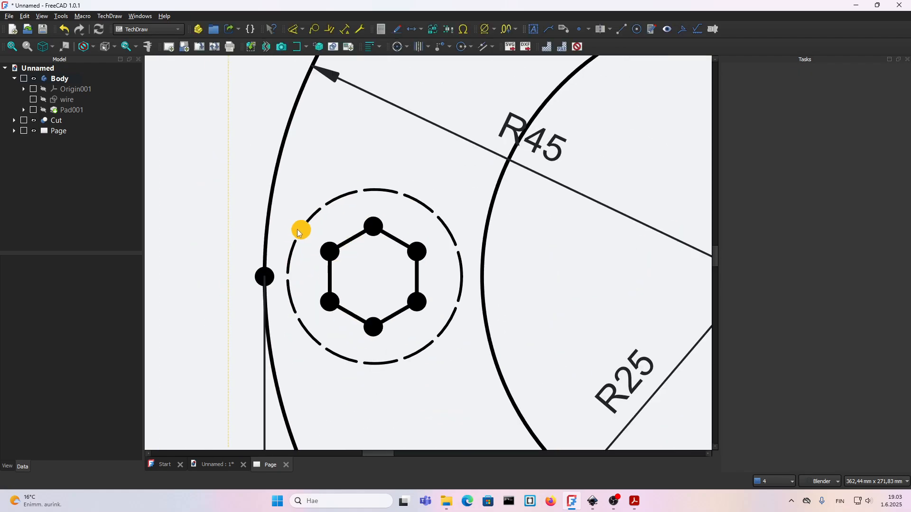
Insert a balloon annotation at the highlight circle's cosmetic vertex and place its bubble outside the plate's left edge, above the detail view.
scroll(287, 230, down, 2)
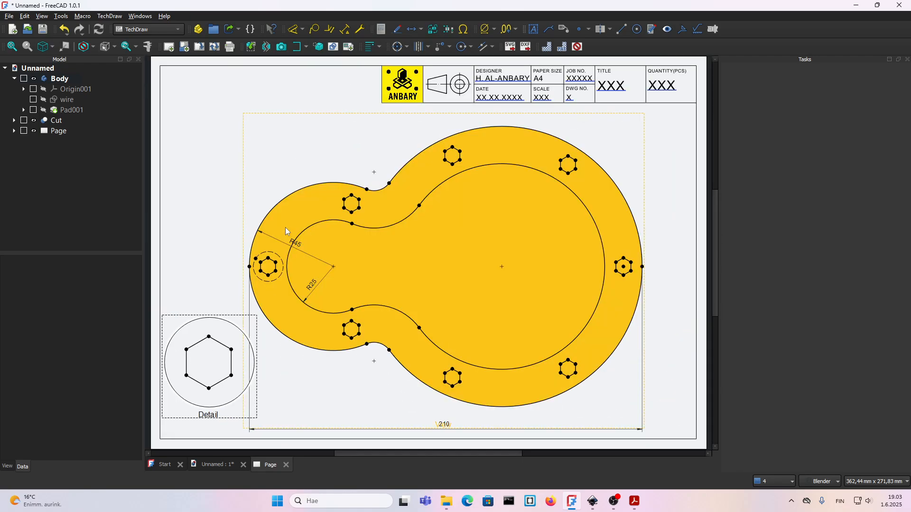
click(314, 31)
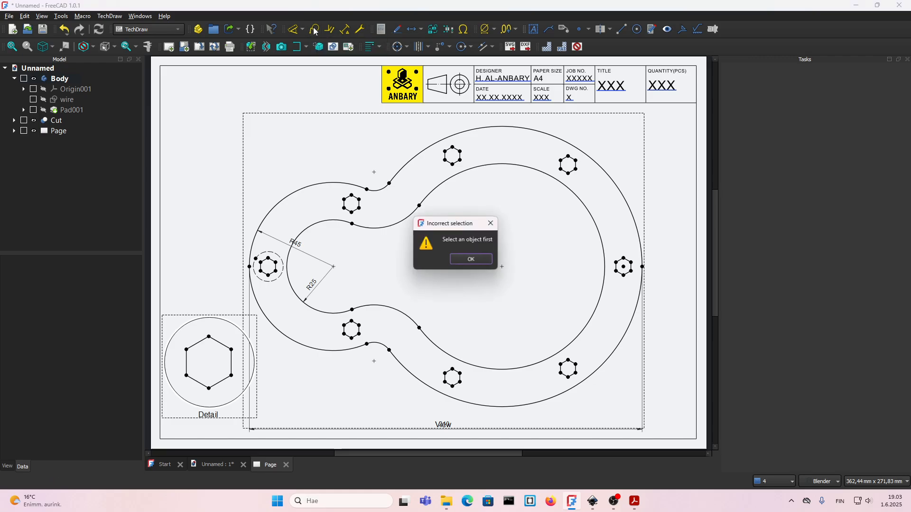
click(477, 263)
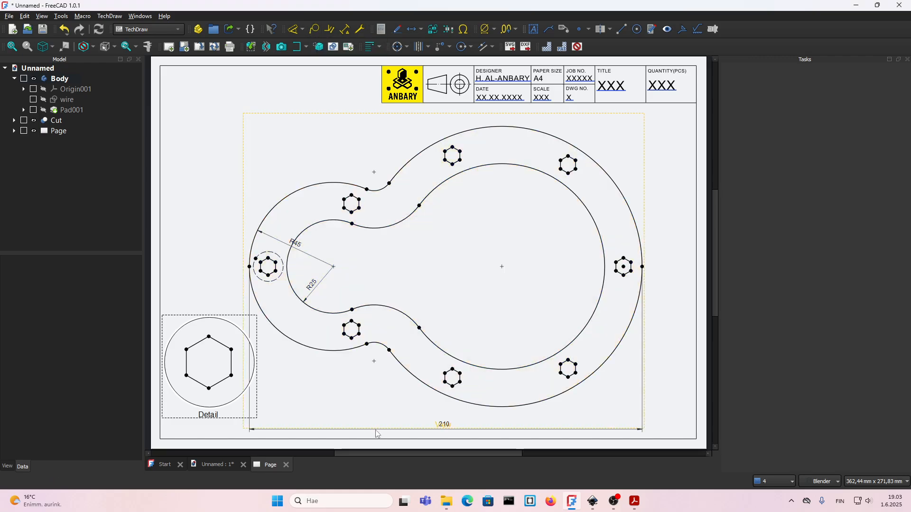
click(419, 422)
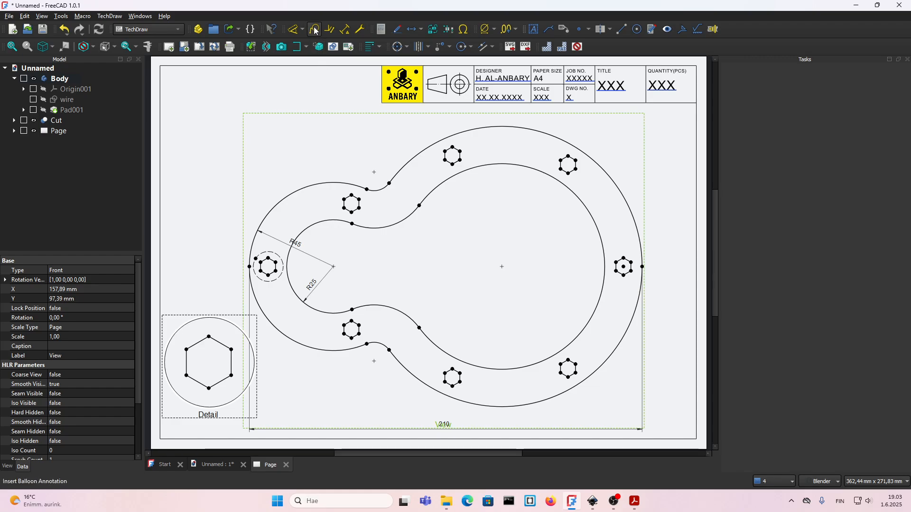
scroll(246, 261, up, 3)
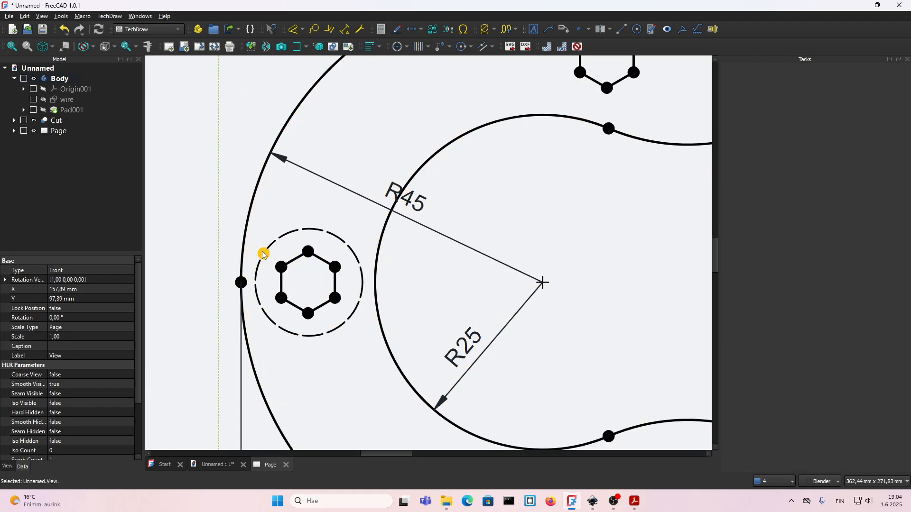
click(276, 250)
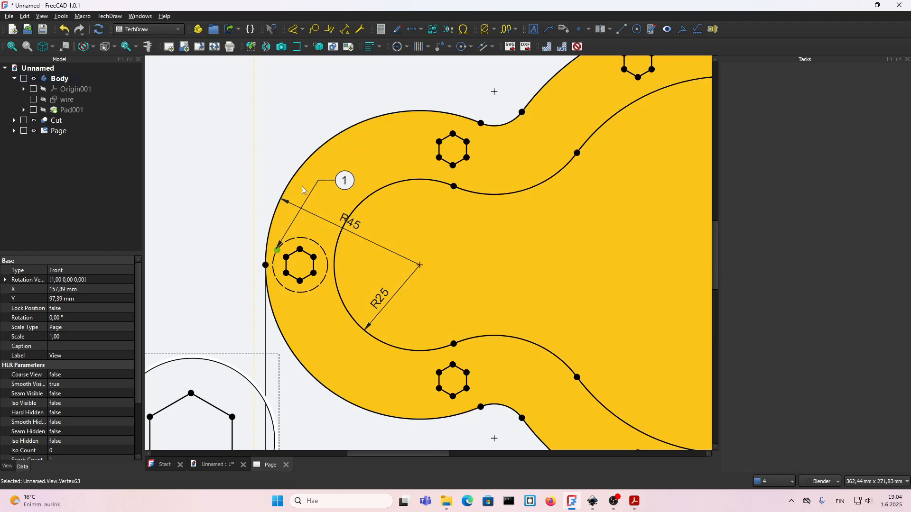
right_click(302, 180)
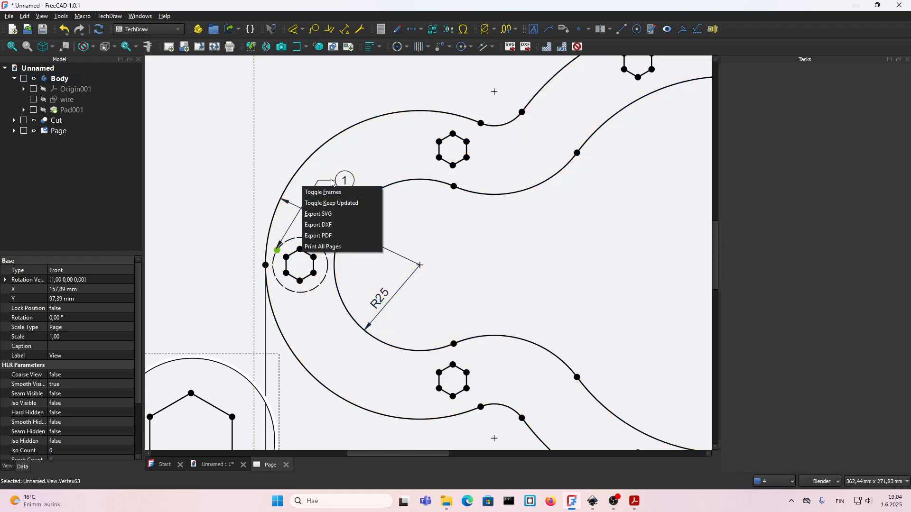
click(283, 120)
mouse_move(342, 182)
mouse_down()
mouse_move(205, 201)
mouse_move(201, 193)
mouse_up()
scroll(225, 207, down, 3)
Set the text of the leftmost hole's balloon to DET A.
double_click(219, 203)
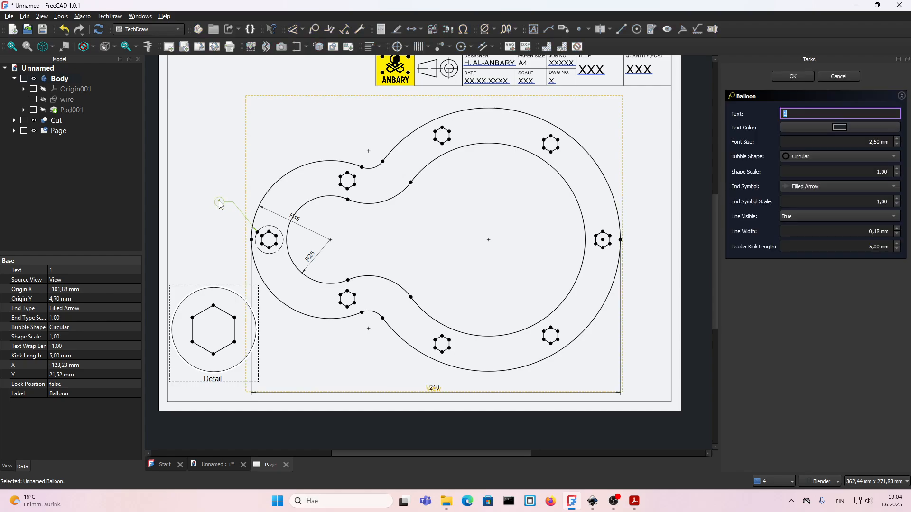
text(det)
key(BackSpace)
key(BackSpace)
key(BackSpace)
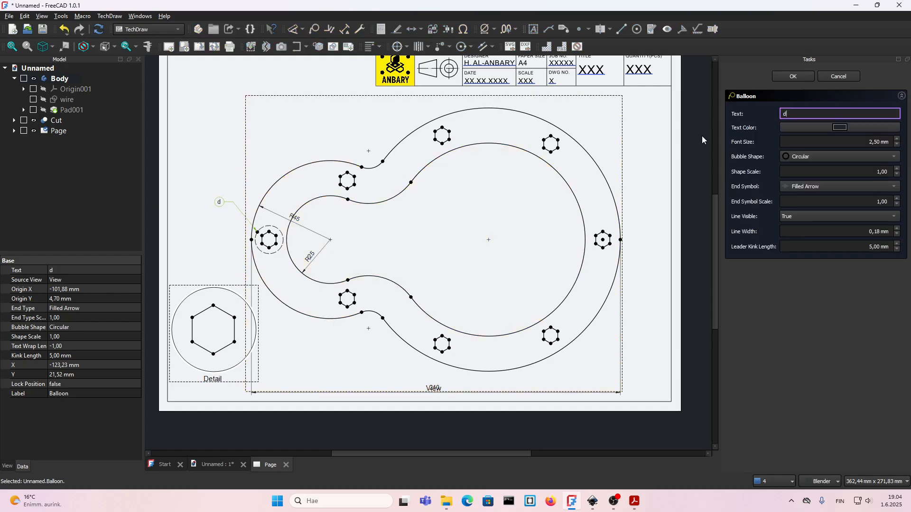
text(DT)
key(BackSpace)
text(ET A)
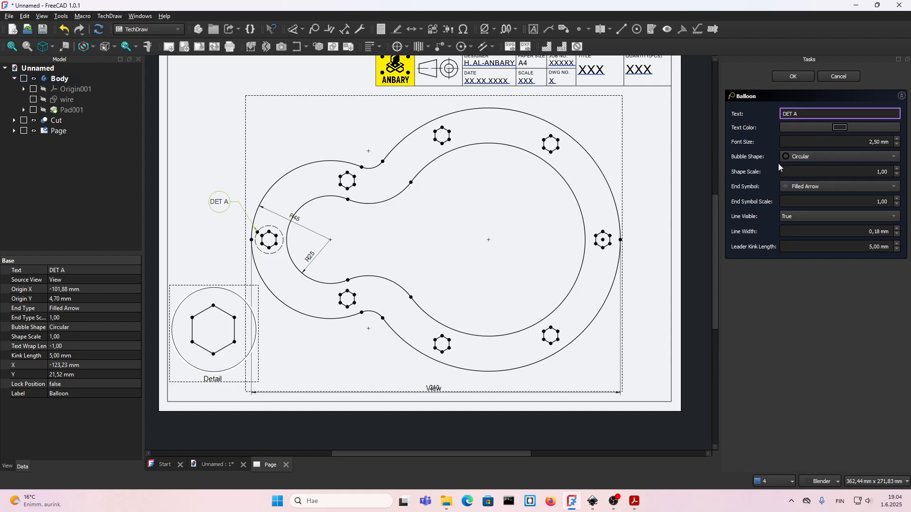
Give the DET A balloon a Line bubble shape, no end symbol and a 3 mm font size, and nudge it slightly left.
click(806, 157)
click(806, 228)
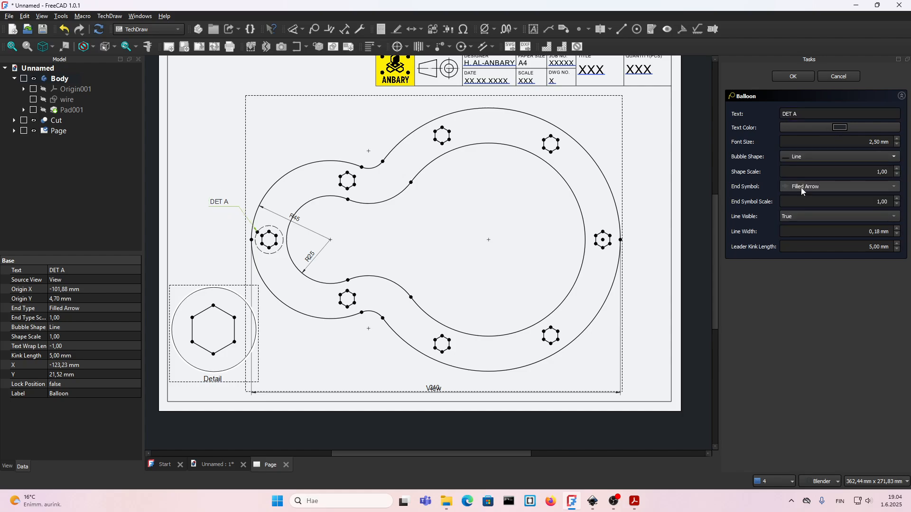
click(801, 187)
click(797, 257)
double_click(855, 141)
text(3)
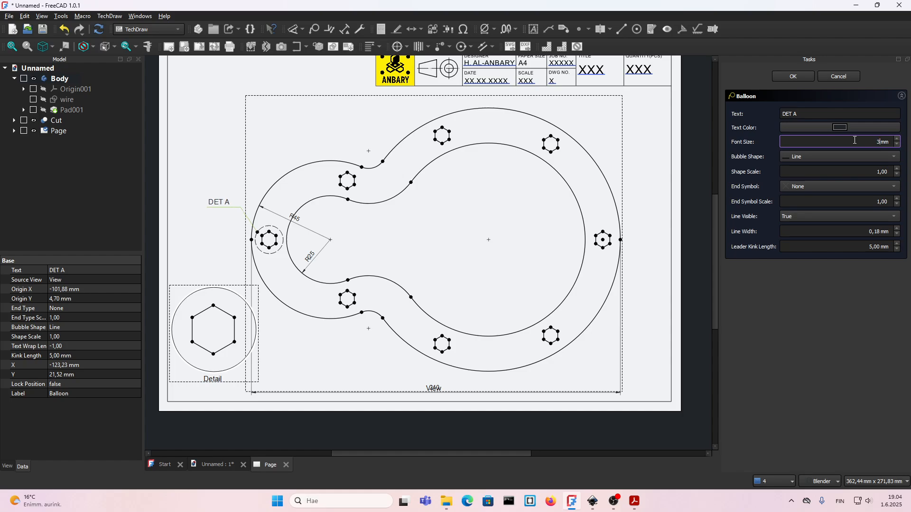
click(793, 77)
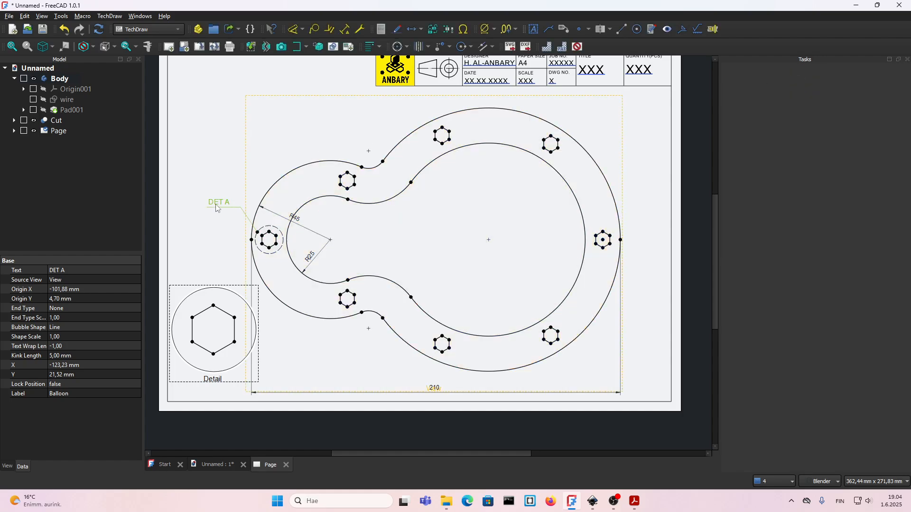
click(223, 240)
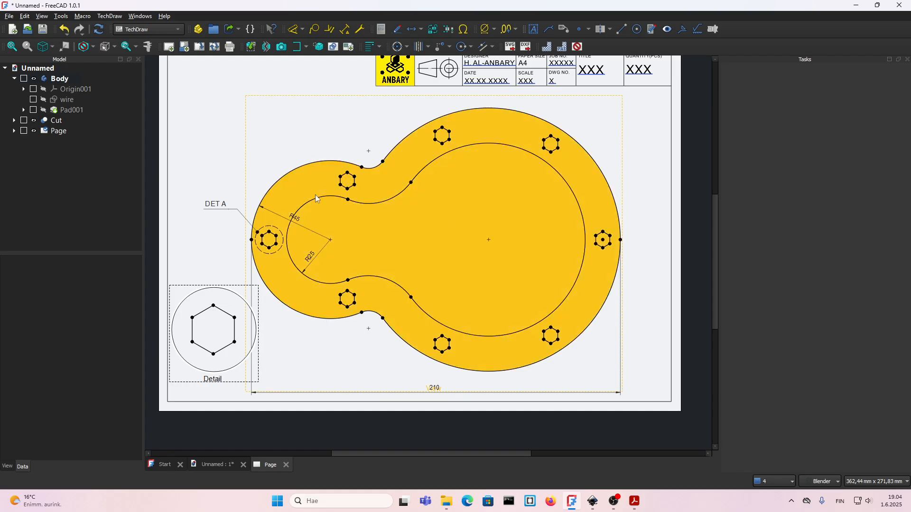
click(577, 47)
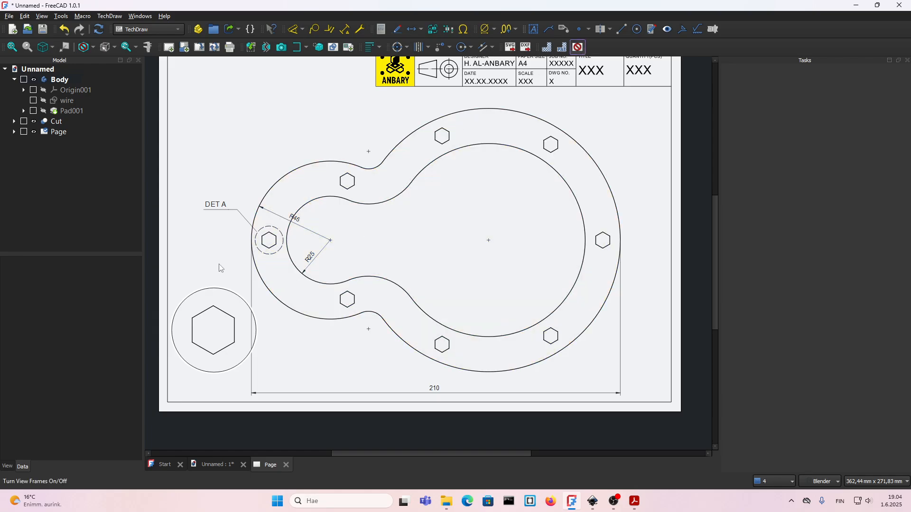
Insert a balloon on the upper edge of the detail view's circle with the text DET A.
click(220, 386)
click(314, 29)
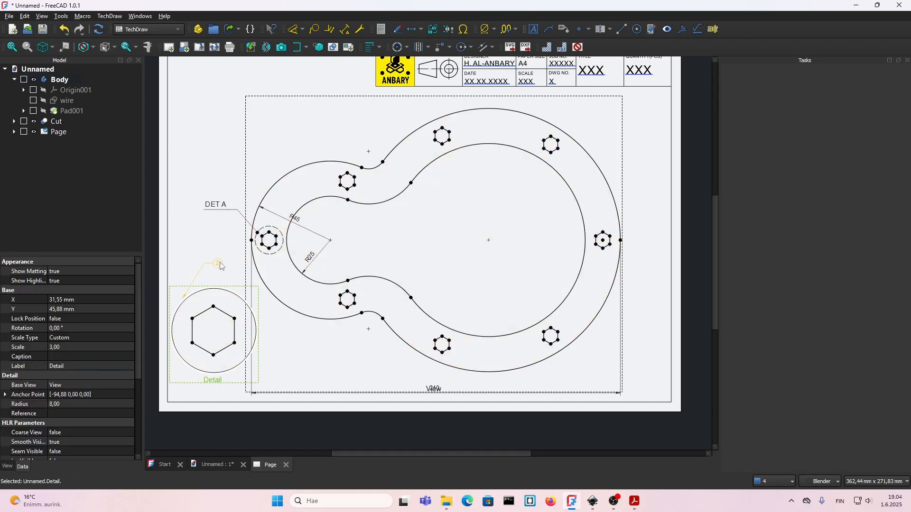
click(184, 297)
text(ET)
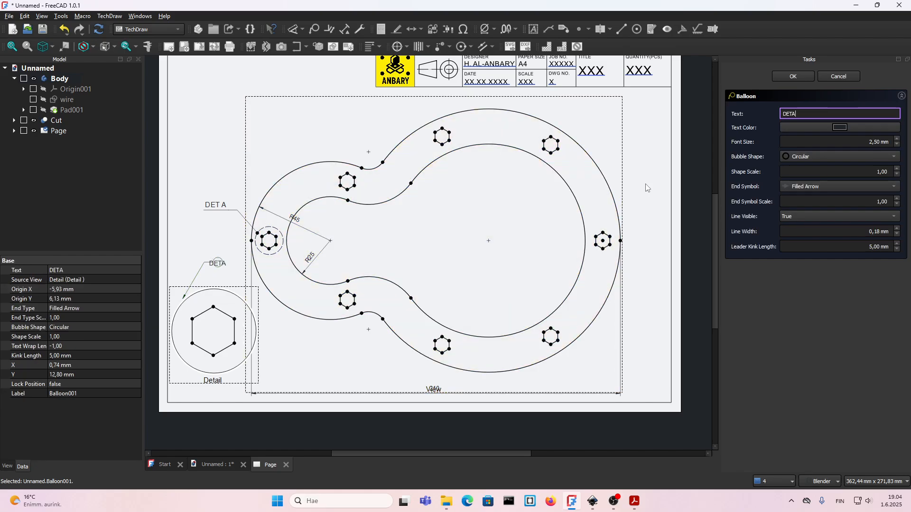
text( A)
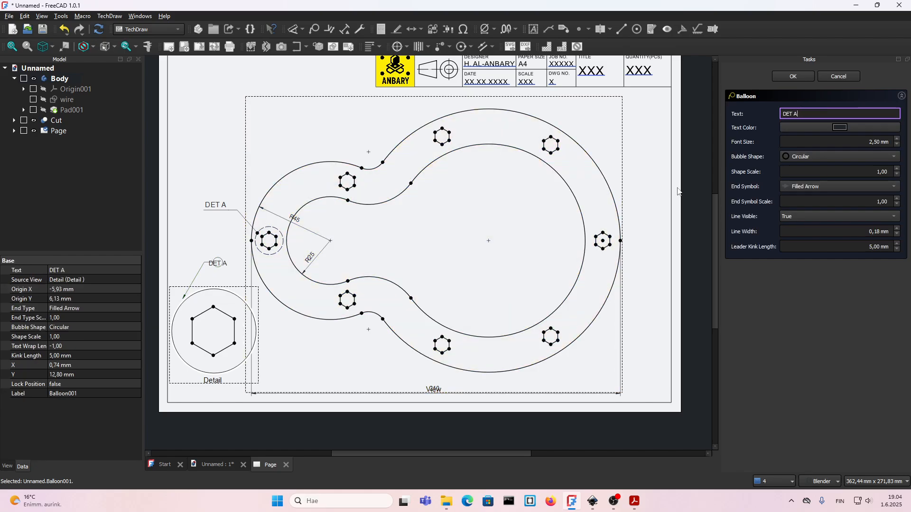
Set the detail view balloon to a Line bubble shape, a 3 mm font size and line visibility False.
click(811, 161)
click(807, 227)
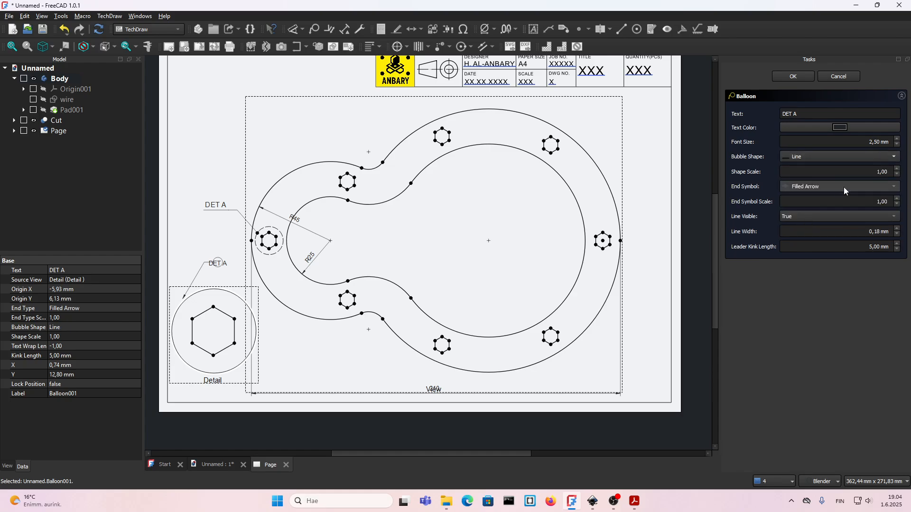
double_click(869, 142)
text(3)
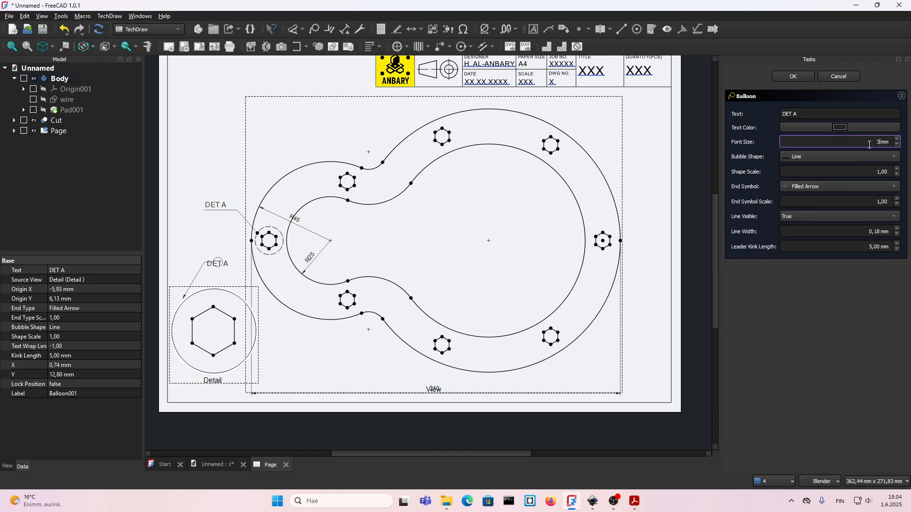
click(799, 217)
click(800, 212)
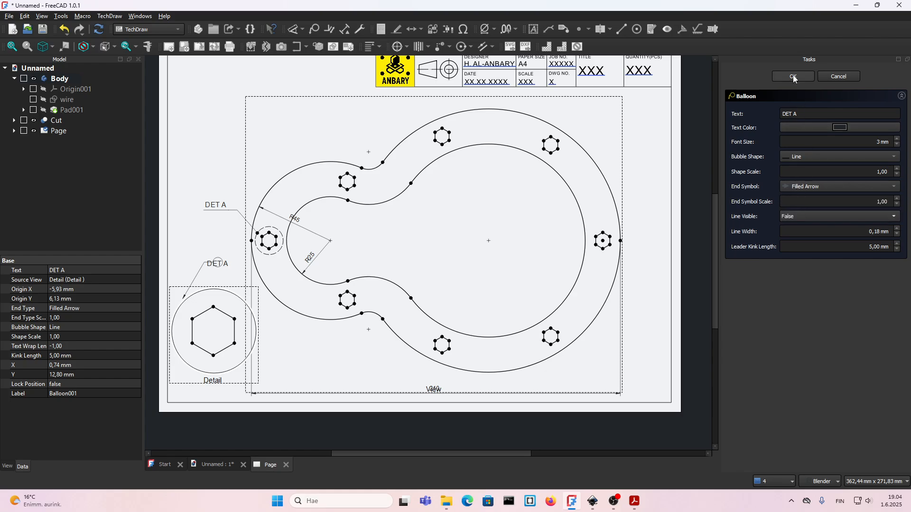
Discard the pending balloon edits and delete the detail view's balloon.
click(221, 266)
click(99, 30)
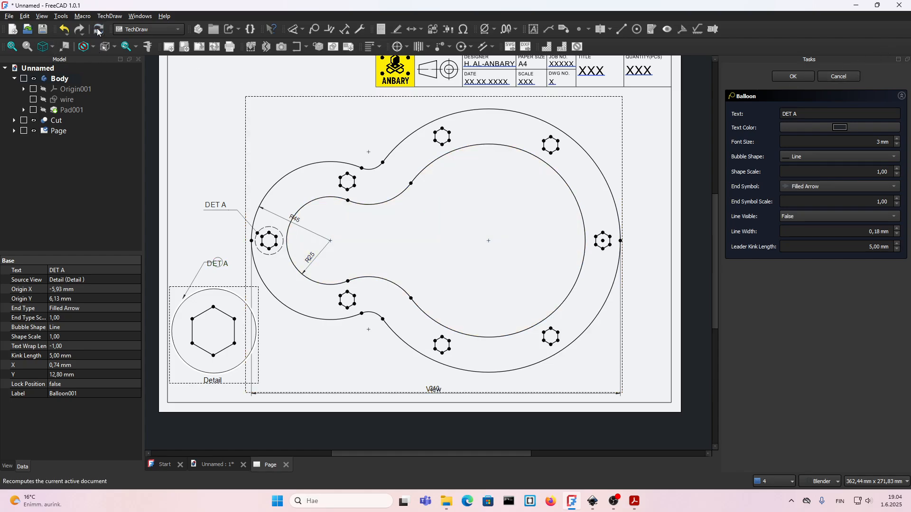
click(853, 78)
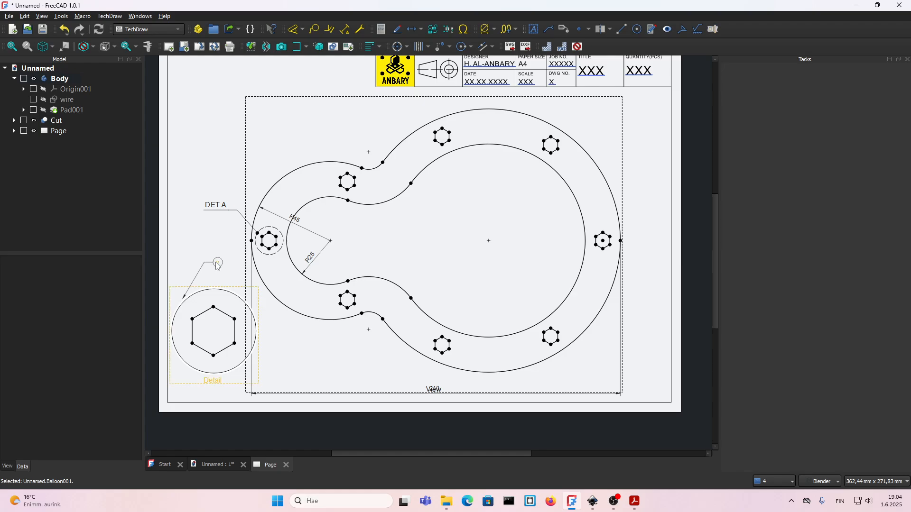
key(Delete)
Insert a new balloon on the upper edge of the detail view's circle and set its text to DET A.
click(206, 380)
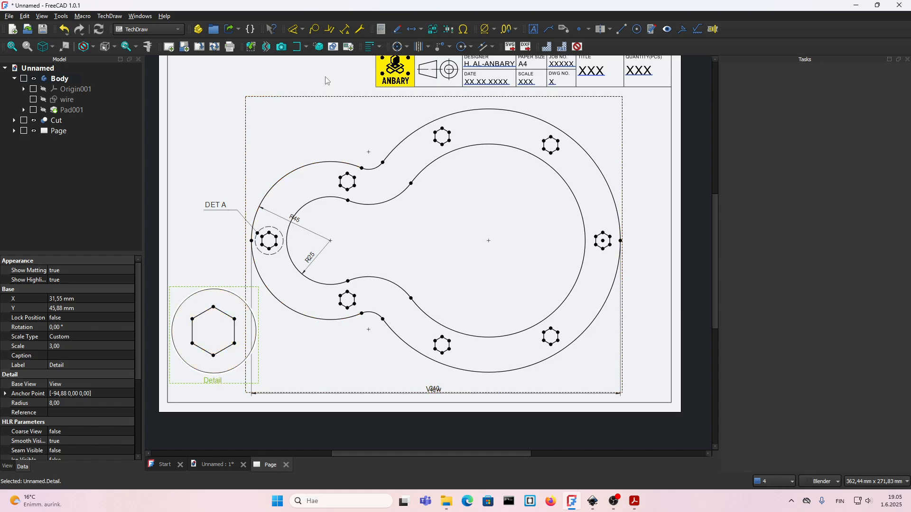
click(314, 29)
click(196, 293)
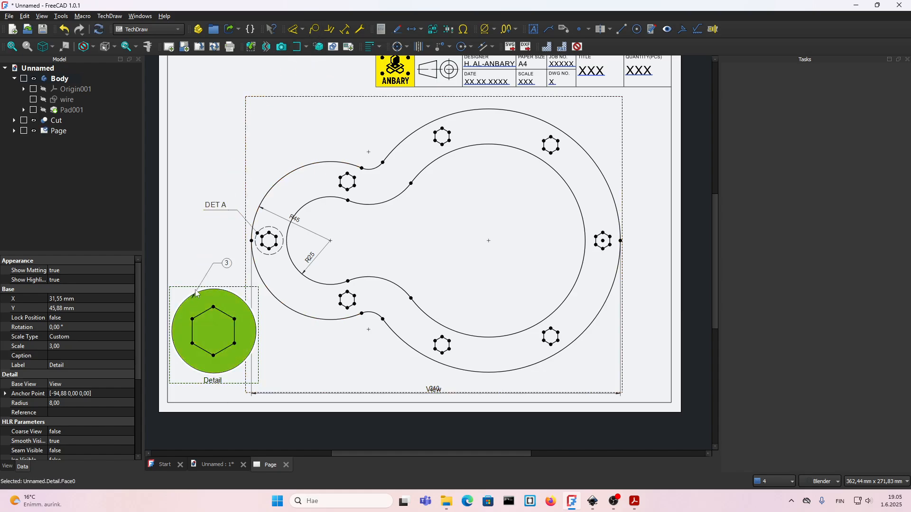
double_click(228, 264)
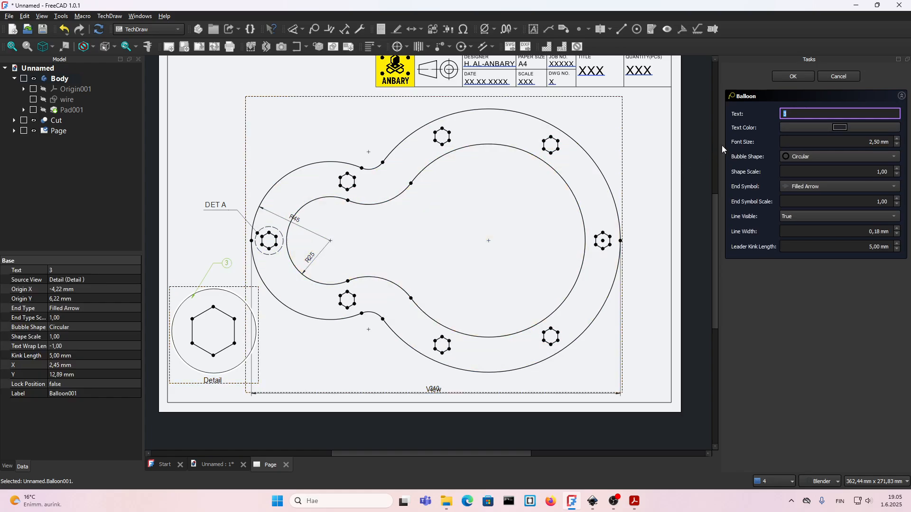
text(DETA)
key(Left)
Set the new detail balloon's bubble shape to Line, its end symbol to None and its line visibility to False.
click(809, 156)
click(800, 225)
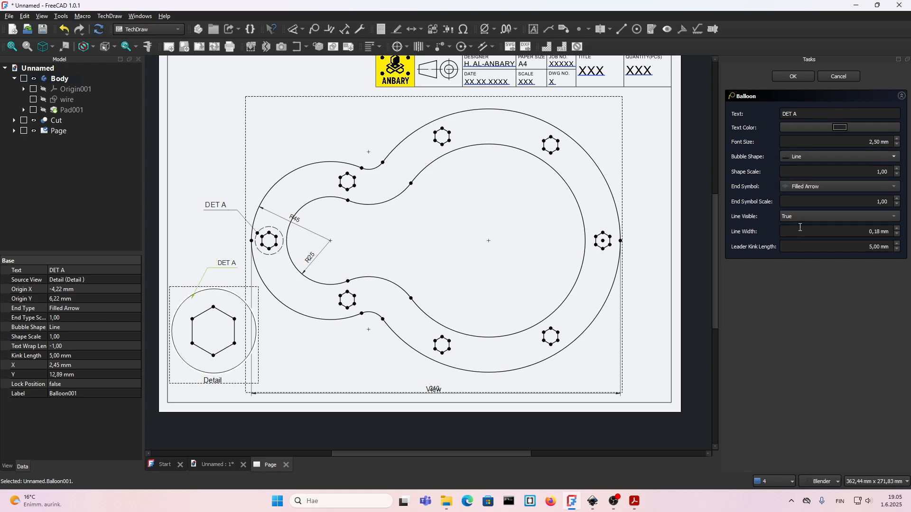
click(798, 186)
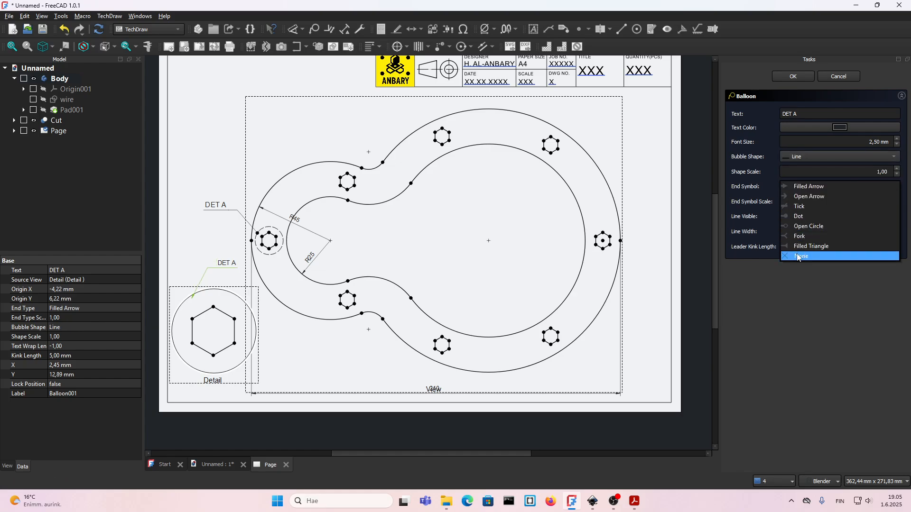
click(799, 256)
click(790, 217)
click(797, 207)
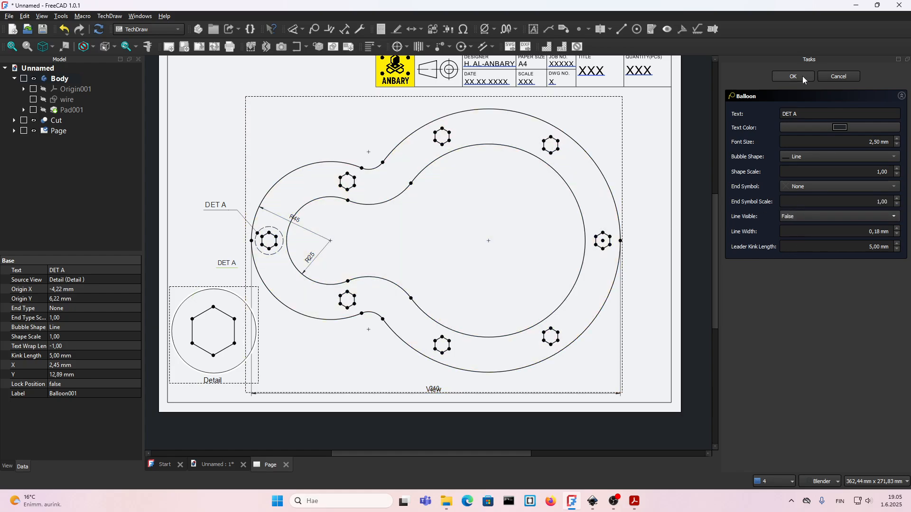
click(802, 76)
Set the detail balloon's font size to 3 mm and position the label centered just above the detail view's circle.
drag(230, 266, 220, 272)
double_click(219, 273)
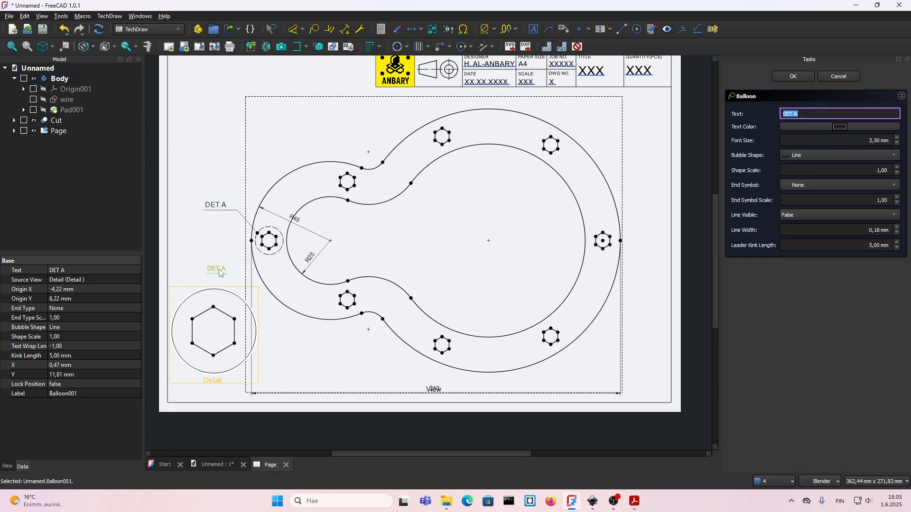
double_click(880, 141)
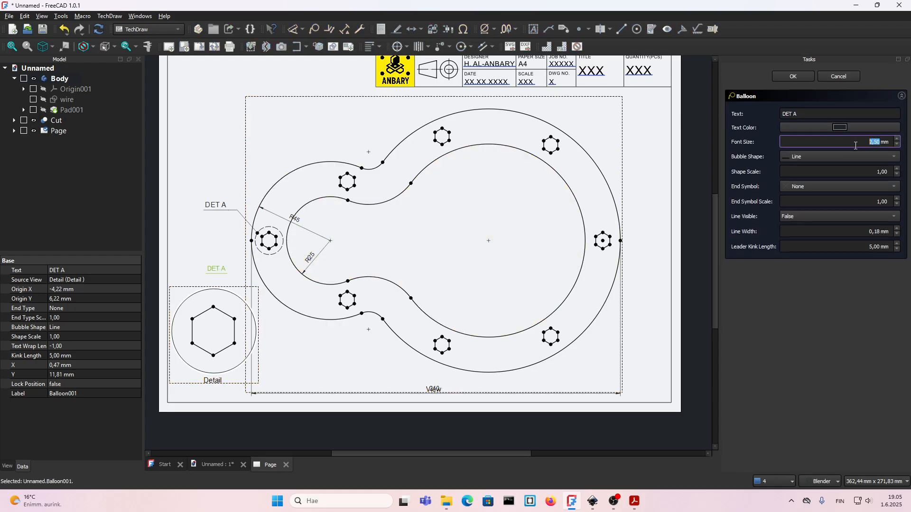
text(3)
click(799, 75)
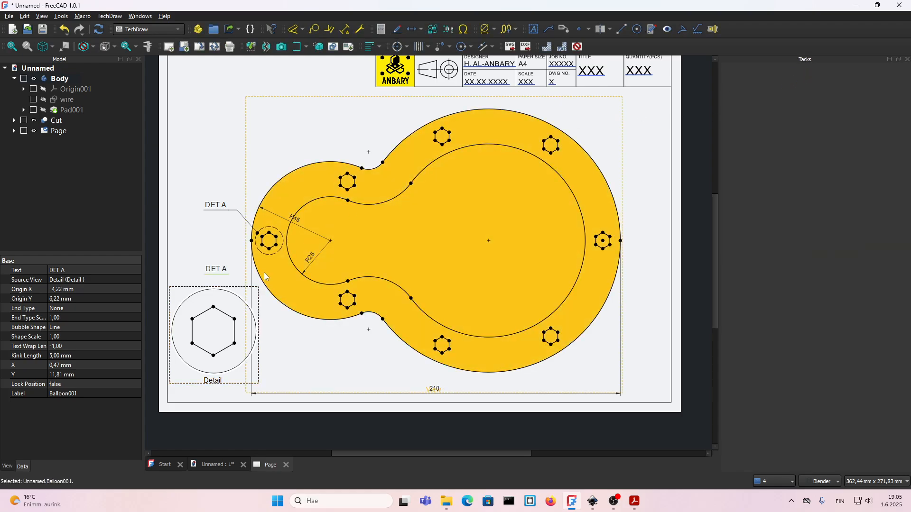
drag(217, 274, 212, 280)
click(213, 255)
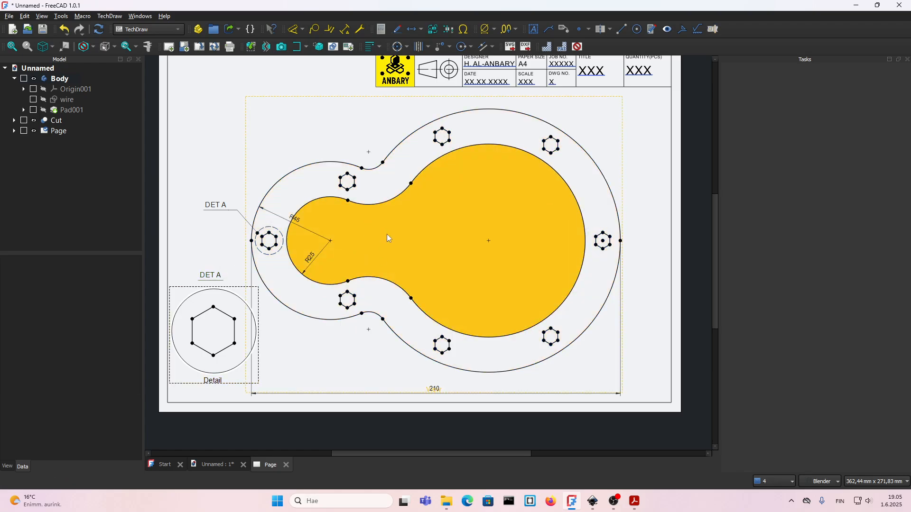
Bring up the 3D view of the cut plate and orient it to an angled view from above showing the whole part.
key(v)
key(f)
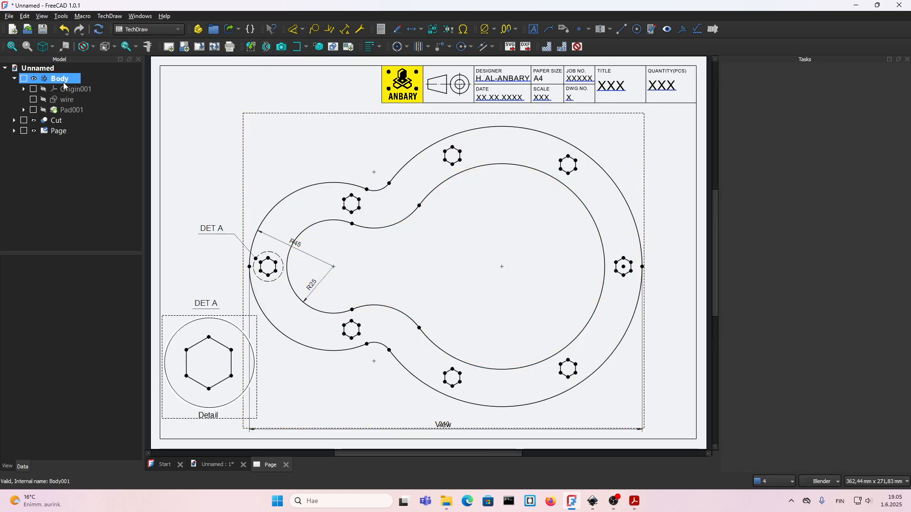
click(59, 101)
click(64, 110)
click(50, 121)
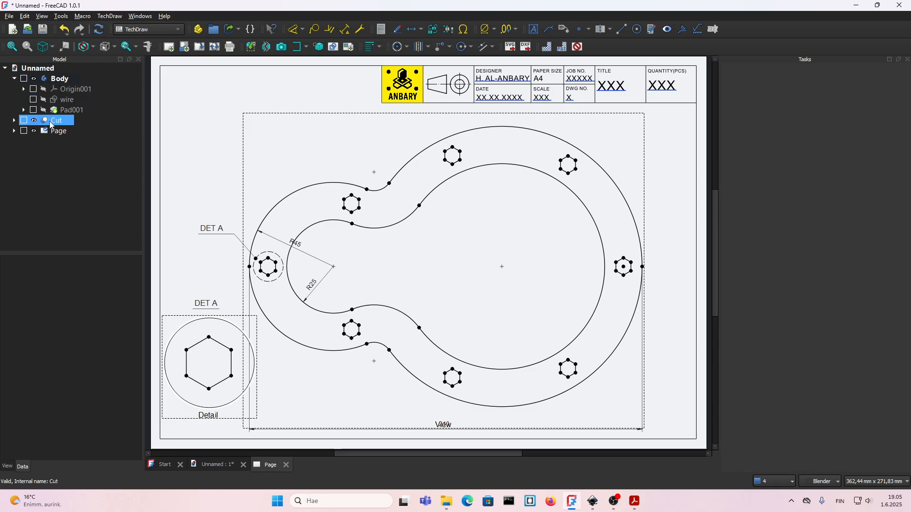
double_click(52, 122)
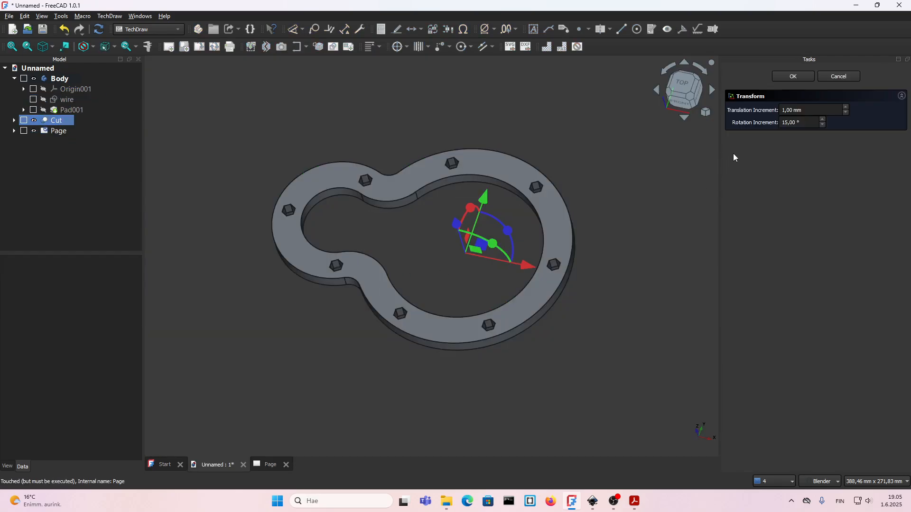
click(837, 78)
middle_drag(618, 304, 607, 332)
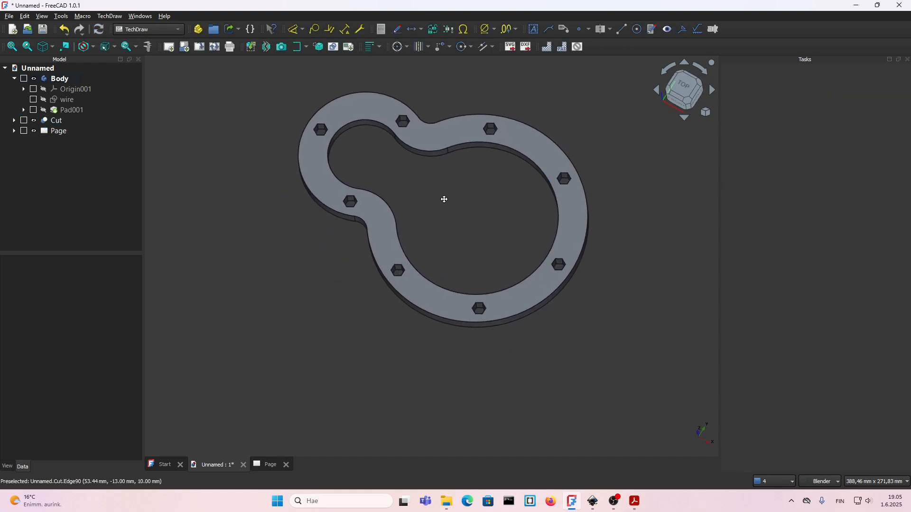
shift+middle_drag(444, 199, 372, 219)
middle_drag(298, 195, 276, 177)
shift+middle_drag(326, 200, 378, 231)
mouse_move(312, 215)
middle_down()
mouse_move(308, 196)
mouse_move(295, 216)
middle_up()
middle_drag(511, 283, 505, 260)
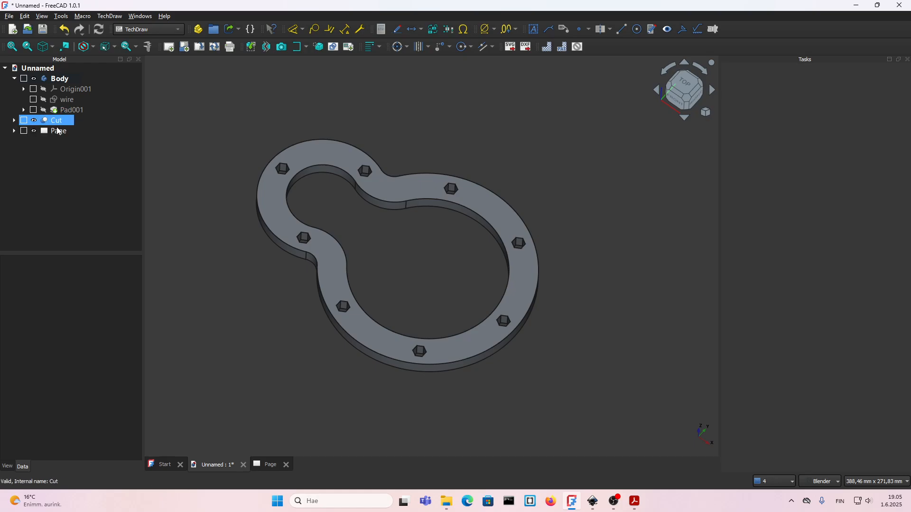
Insert the active 3D view on the page, cropped to 100 mm by 80 mm without background, and place it in the sheet's upper-left corner.
double_click(61, 132)
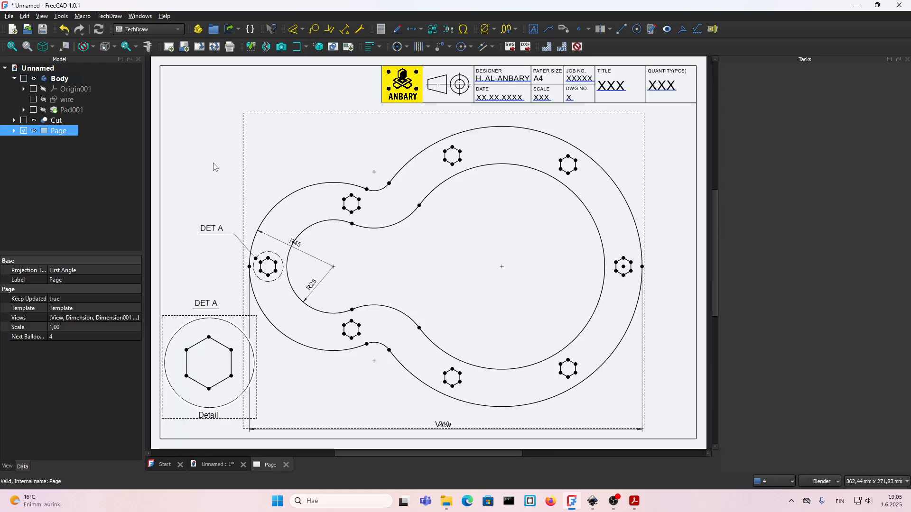
click(213, 167)
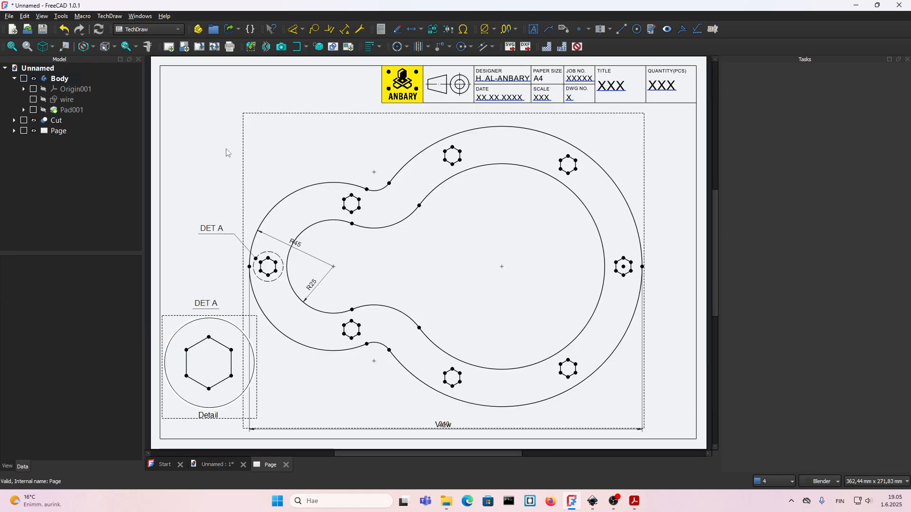
click(281, 47)
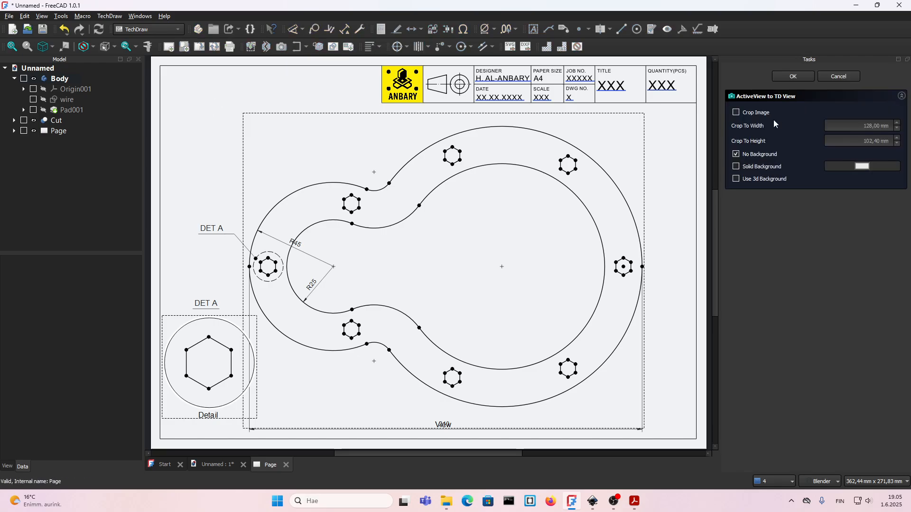
click(741, 114)
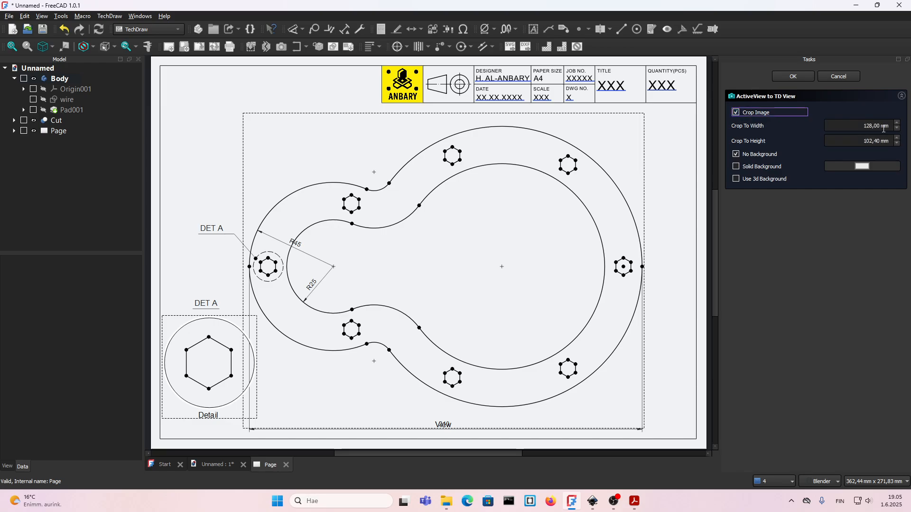
click(854, 127)
text(1)
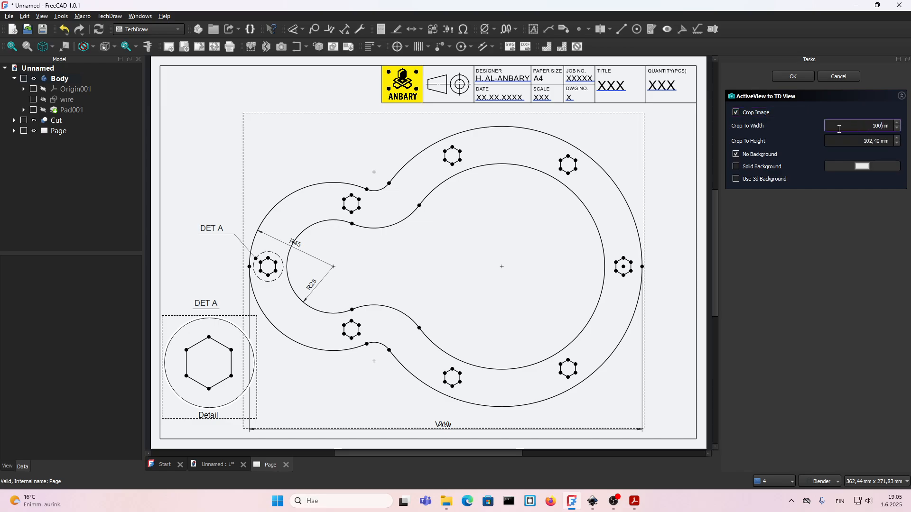
click(854, 142)
text(80)
click(792, 76)
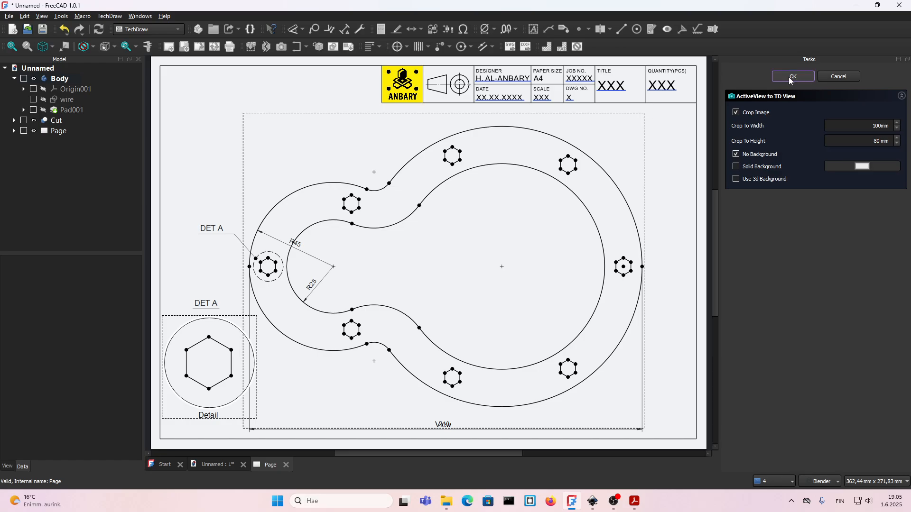
drag(446, 281, 268, 208)
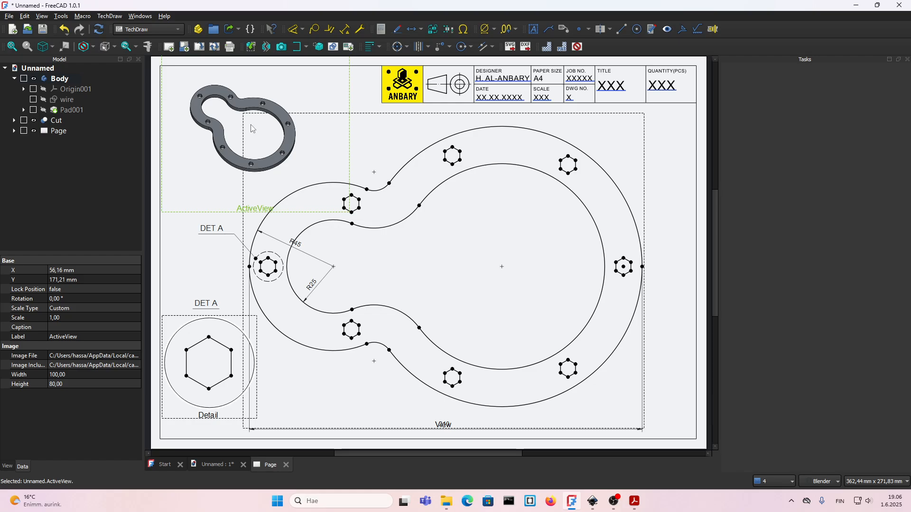
click(201, 272)
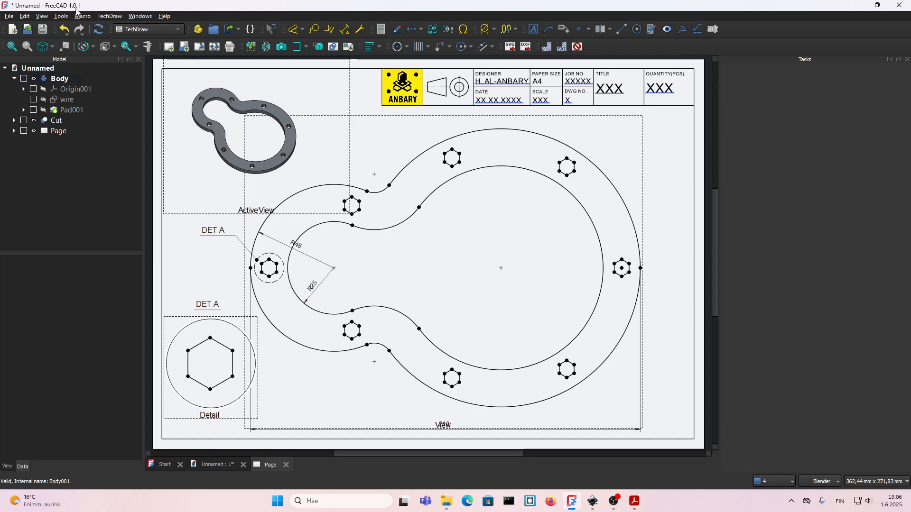
Hide the view frames on the page and try to export the drawing as a PDF over the existing file 15.
right_click(179, 230)
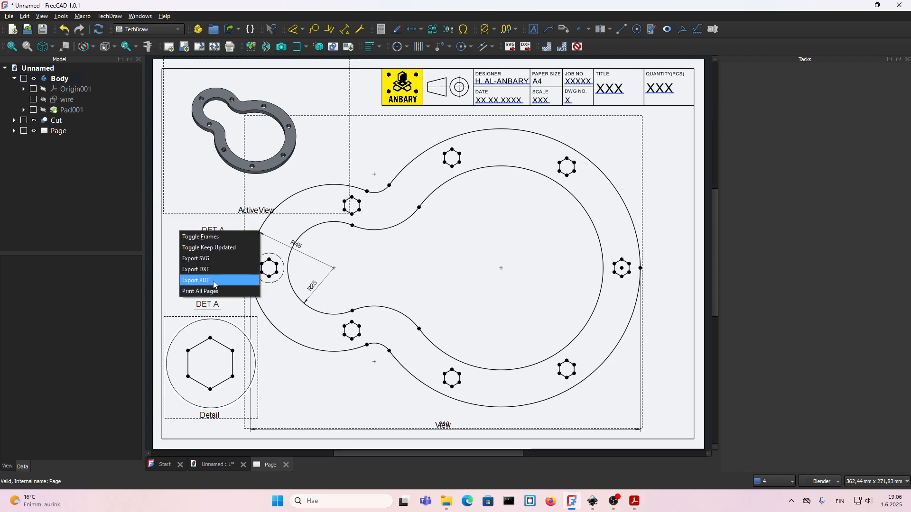
click(303, 389)
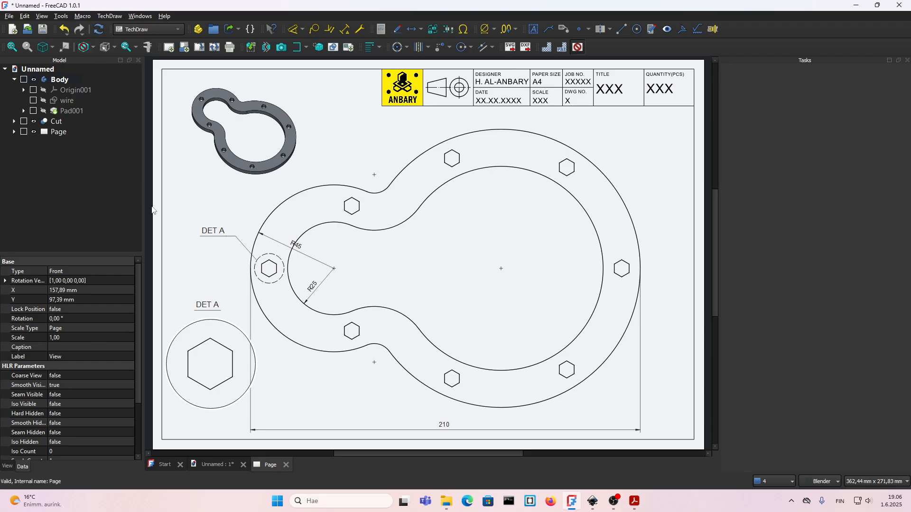
right_click(221, 196)
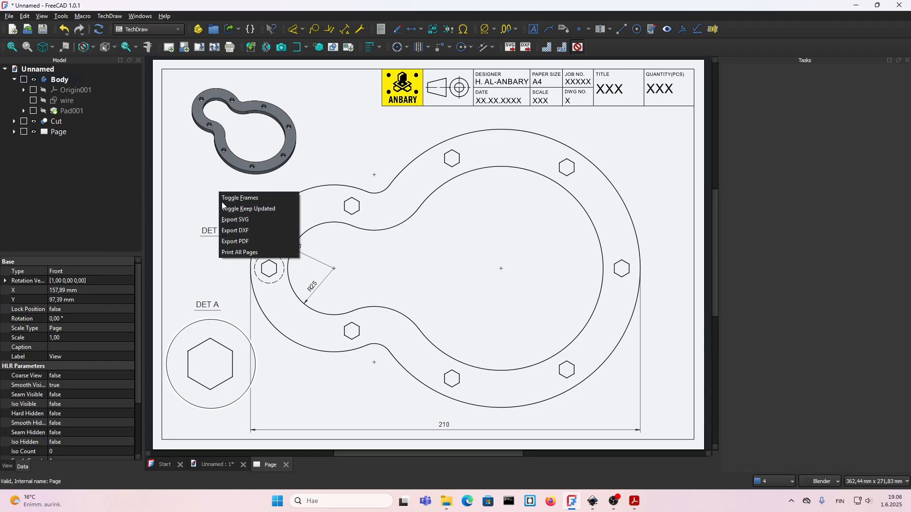
click(237, 242)
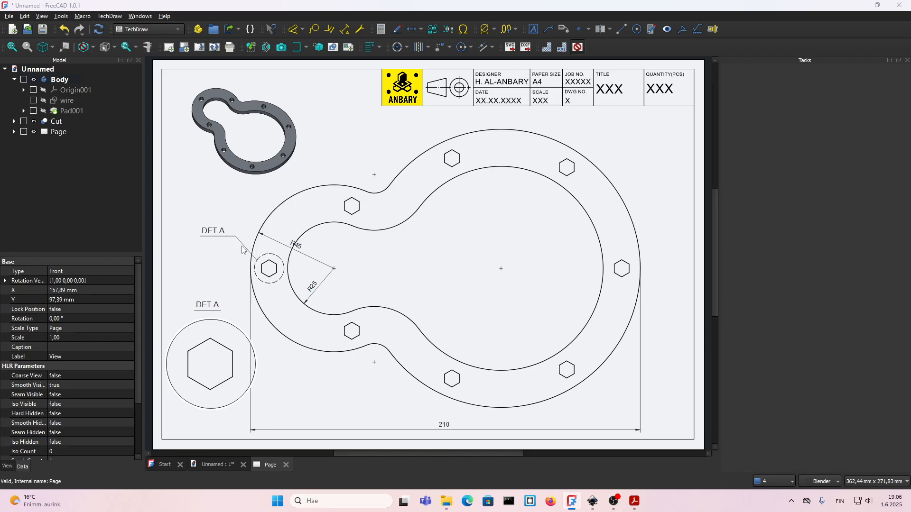
click(254, 178)
click(525, 322)
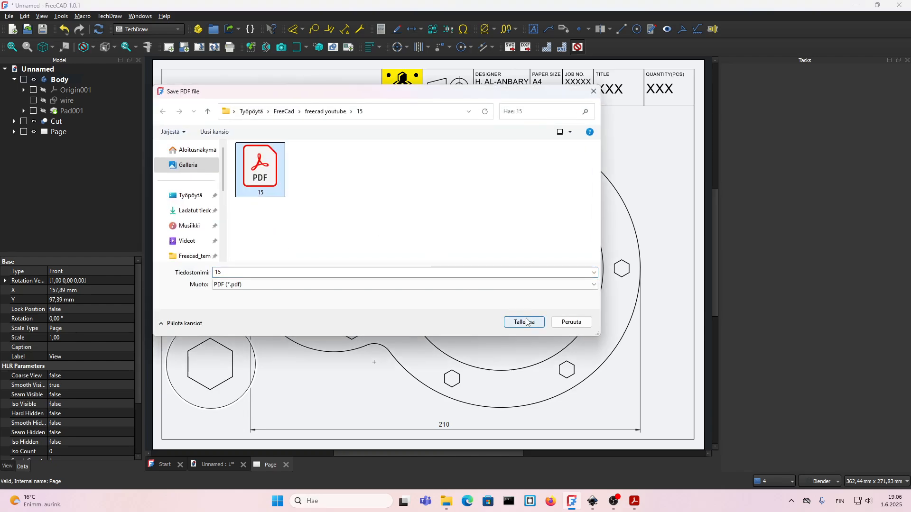
click(479, 250)
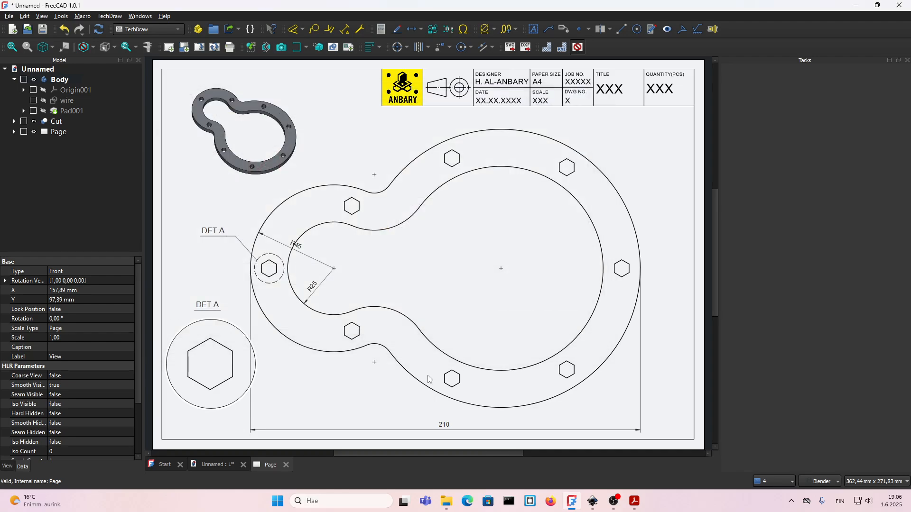
Switch to File Explorer, open the PDF file 15 to check it, and close the PDF viewer.
click(446, 501)
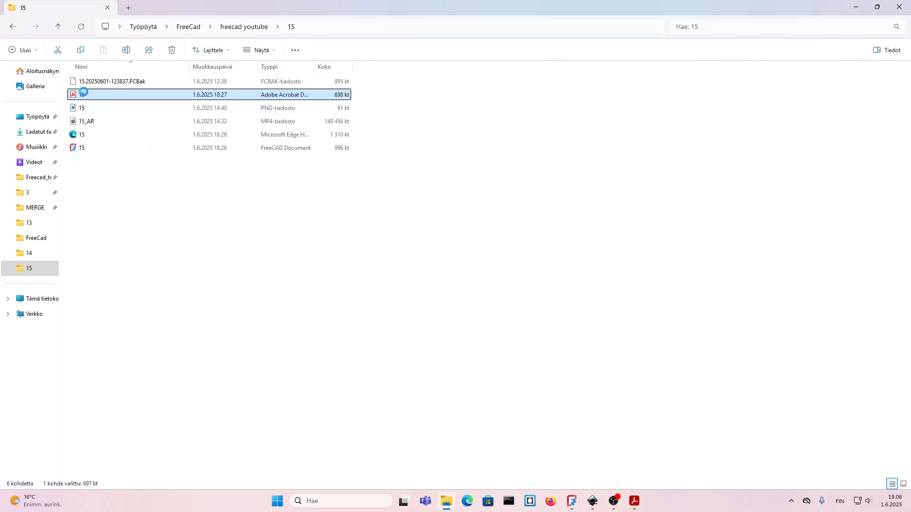
double_click(88, 95)
click(910, 2)
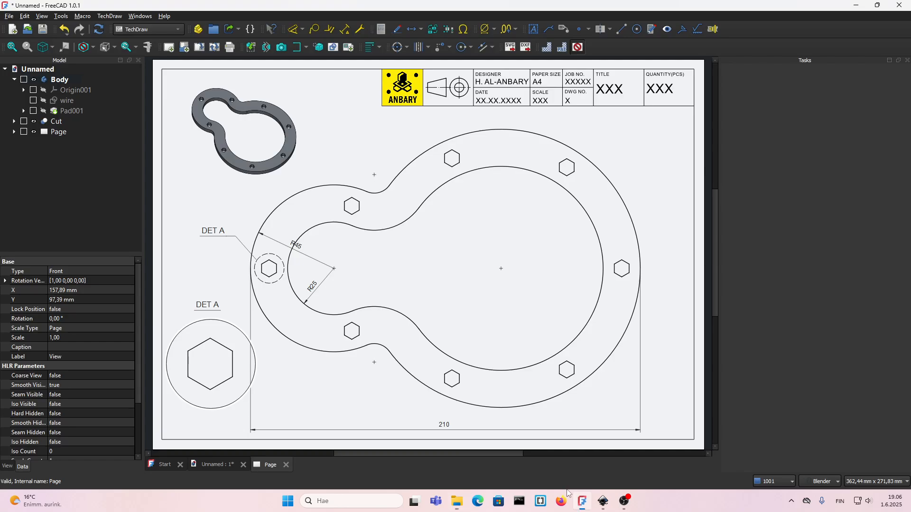
Switch back to FreeCAD and export the drawing page as a PDF named X in folder 15.
click(582, 501)
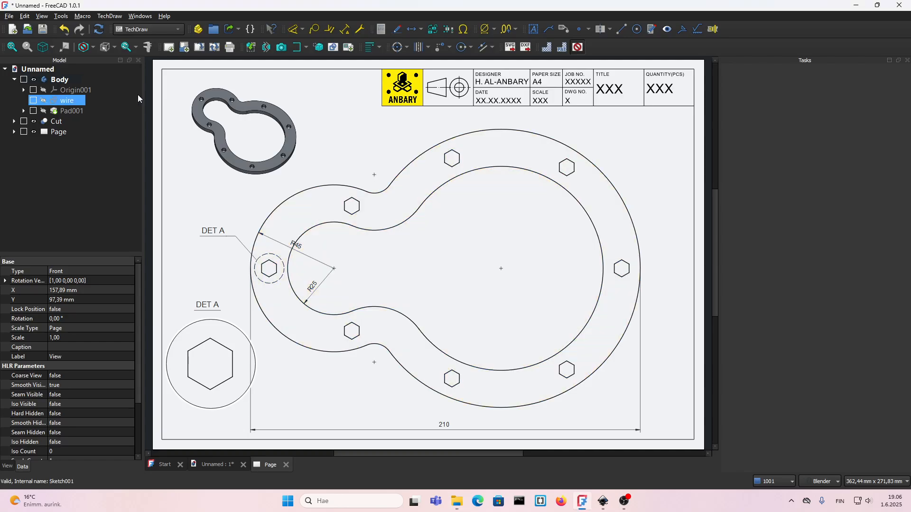
right_click(206, 198)
click(225, 252)
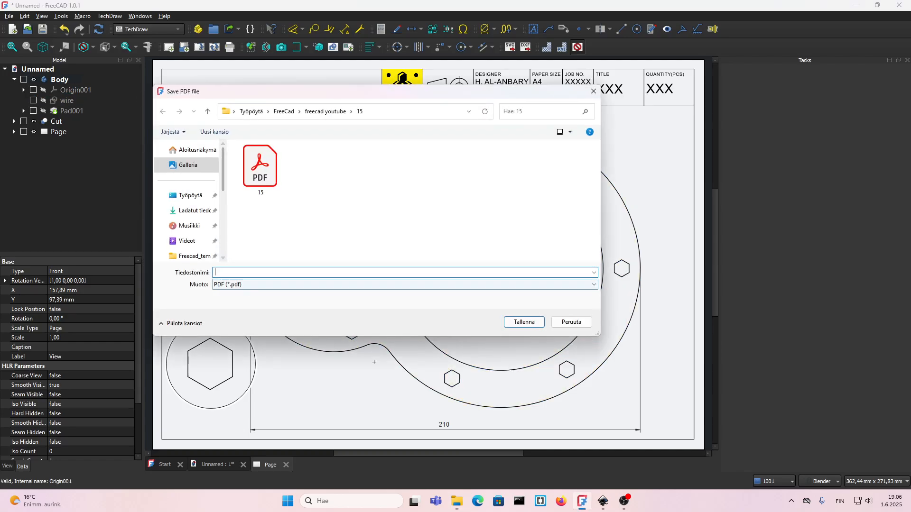
text(1)
click(525, 322)
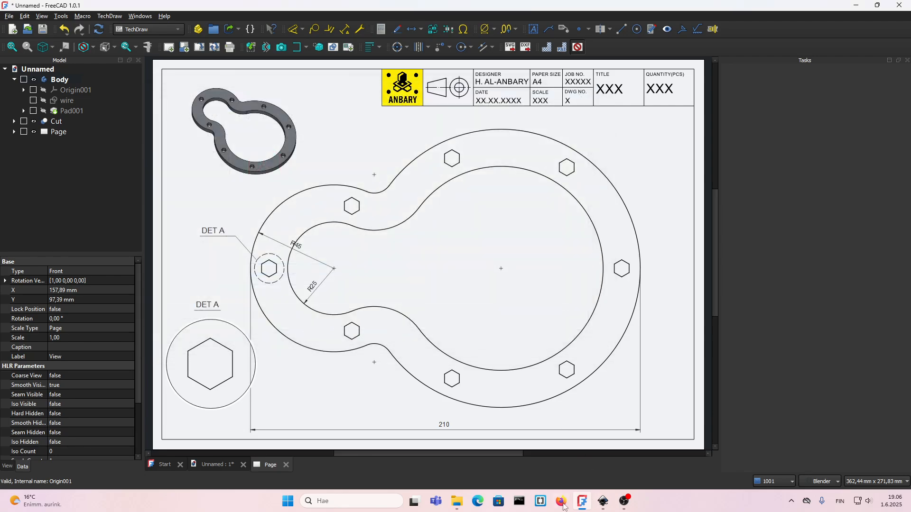
Open the exported X.pdf from File Explorer, review the drawing sheet, and close the PDF viewer.
click(456, 502)
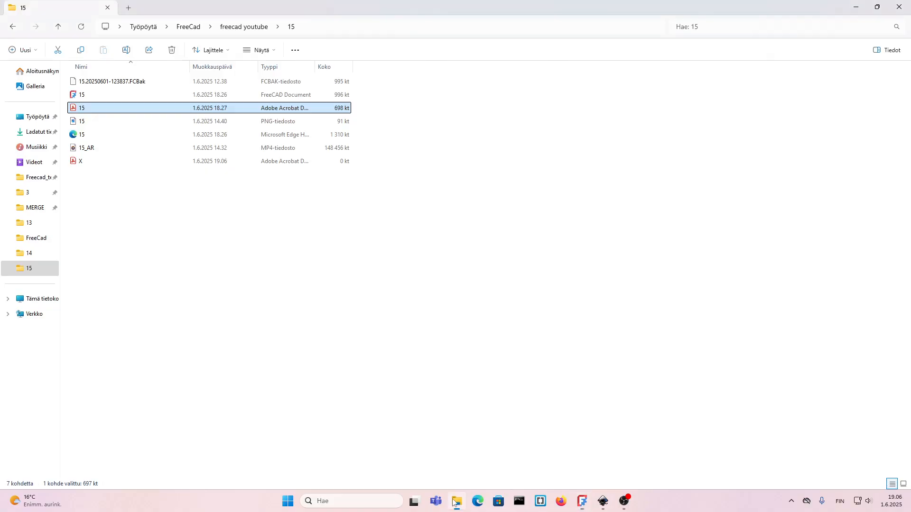
click(87, 162)
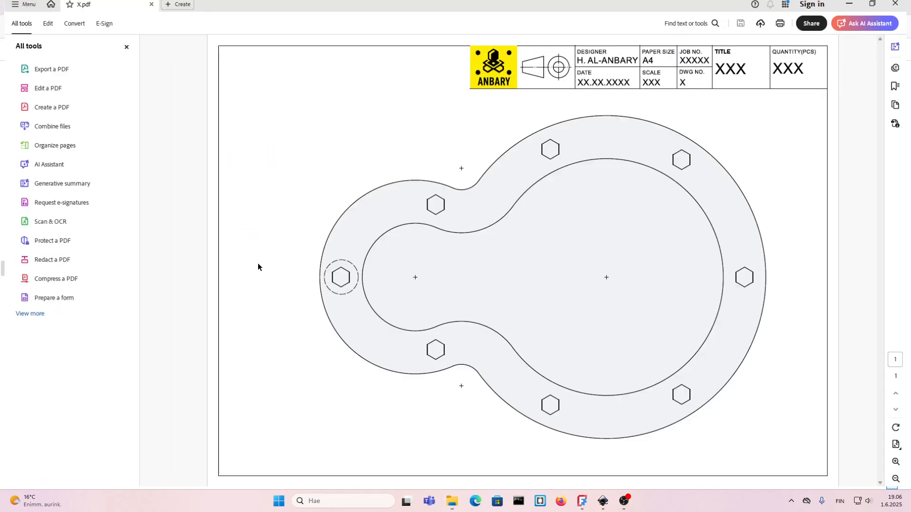
click(124, 52)
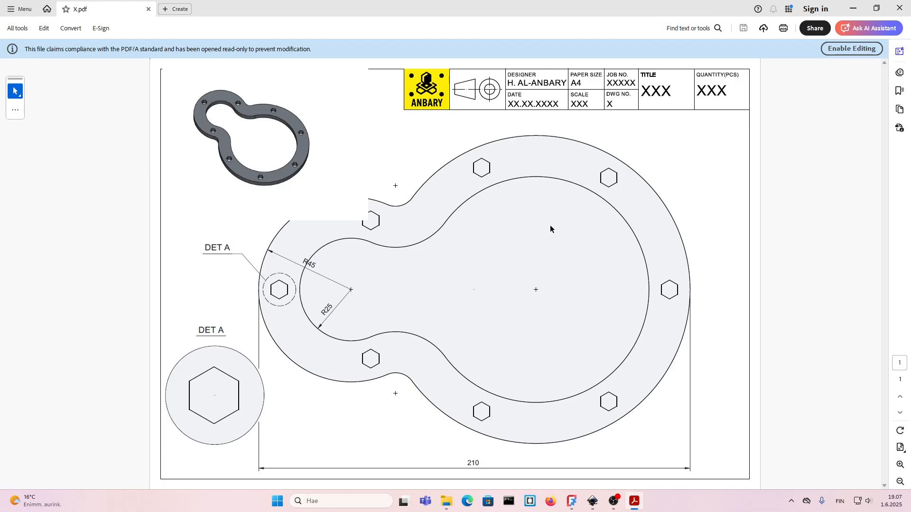
click(900, 9)
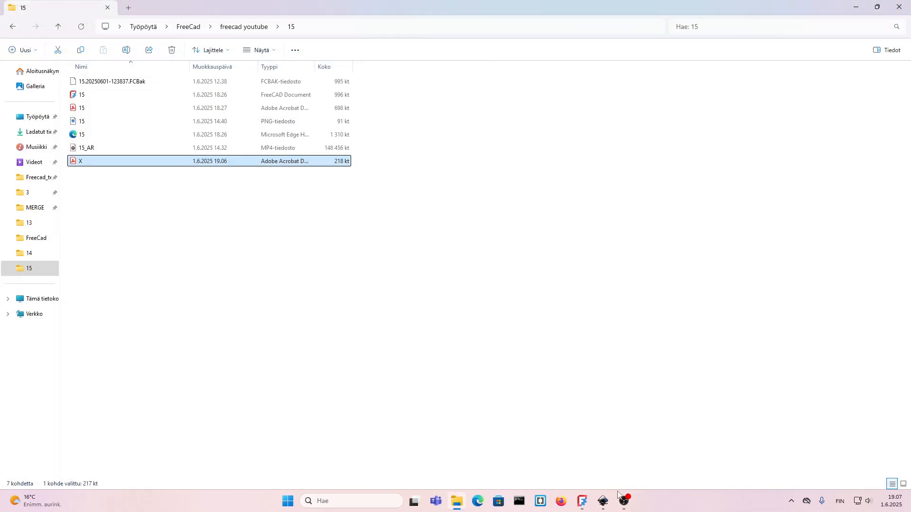
Switch back to FreeCAD and export the drawing page as SVG, replacing the existing file 15 in folder 15.
click(582, 501)
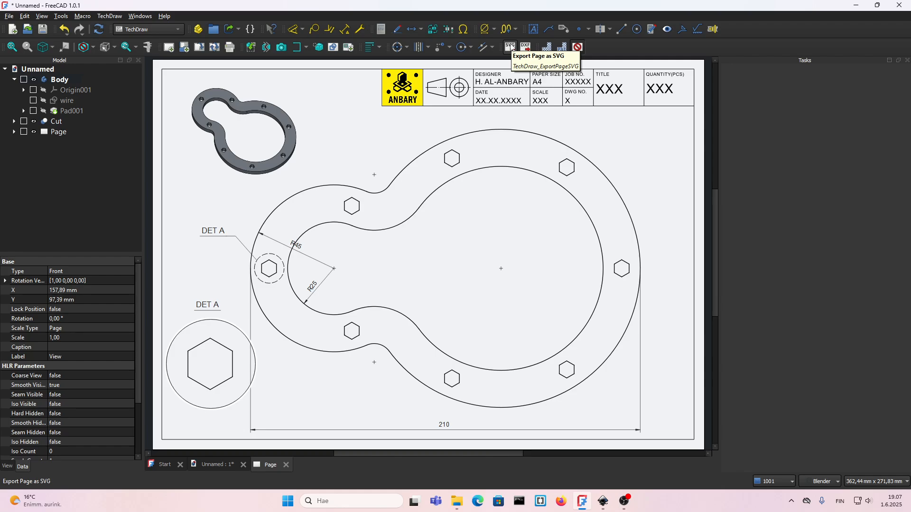
click(511, 48)
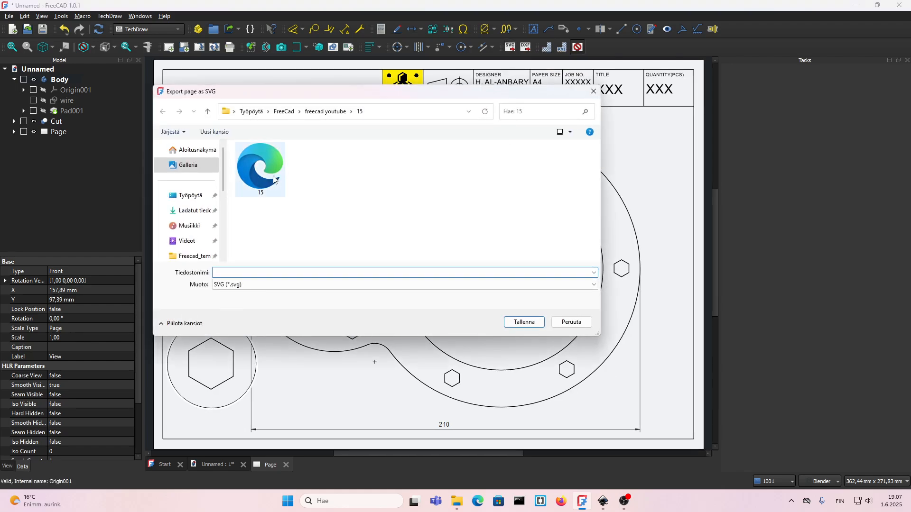
click(523, 321)
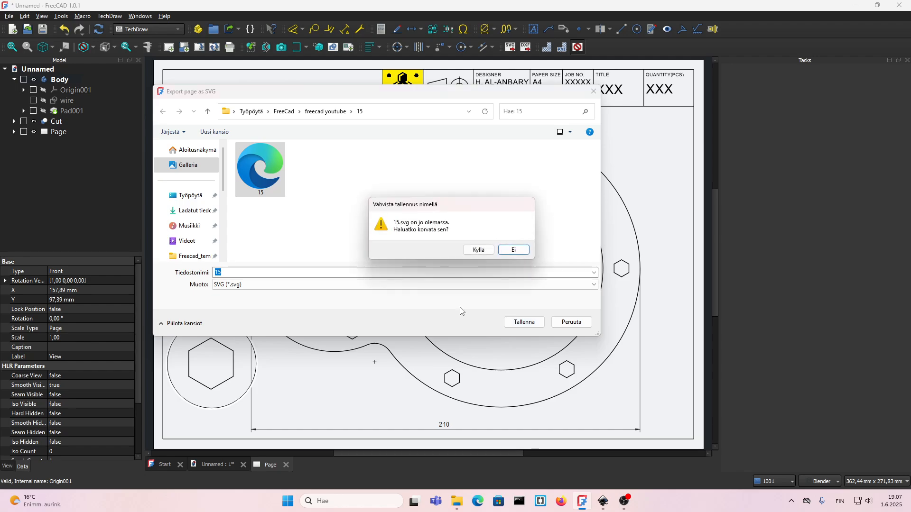
click(464, 252)
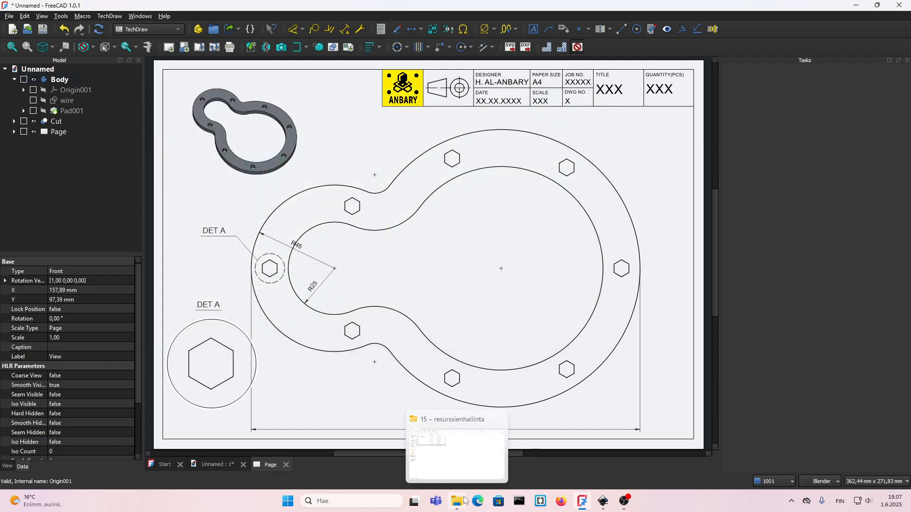
Switch to Inkscape, open the SVG file 15 from folder 15, and inspect the drawing.
click(603, 501)
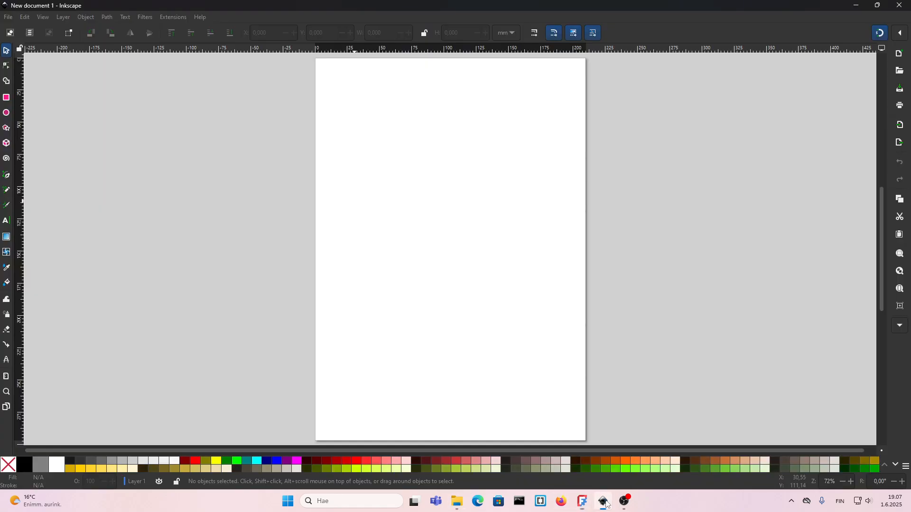
click(9, 19)
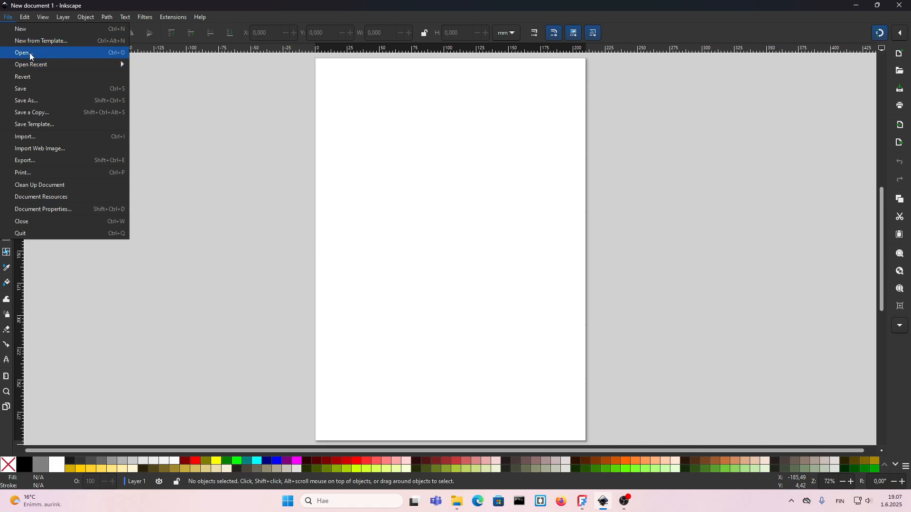
click(45, 53)
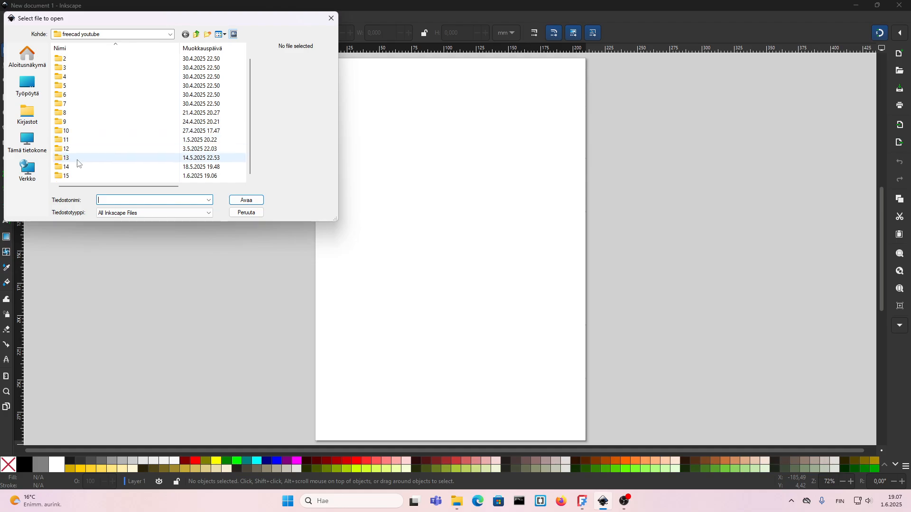
double_click(69, 179)
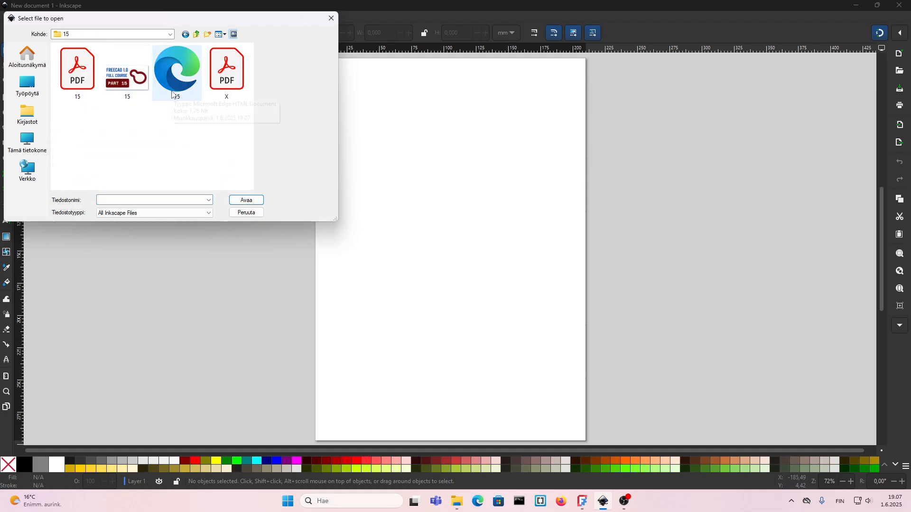
click(177, 71)
click(246, 200)
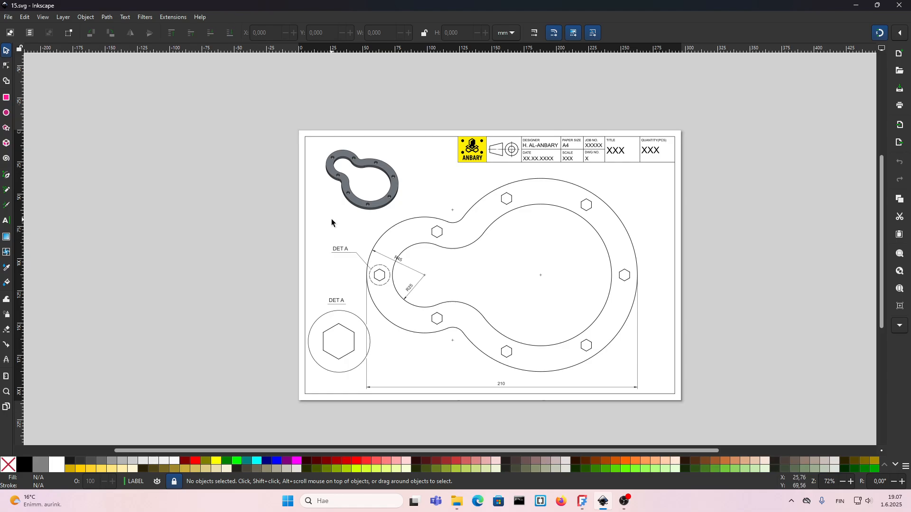
ctrl+scroll(435, 190, up, 8)
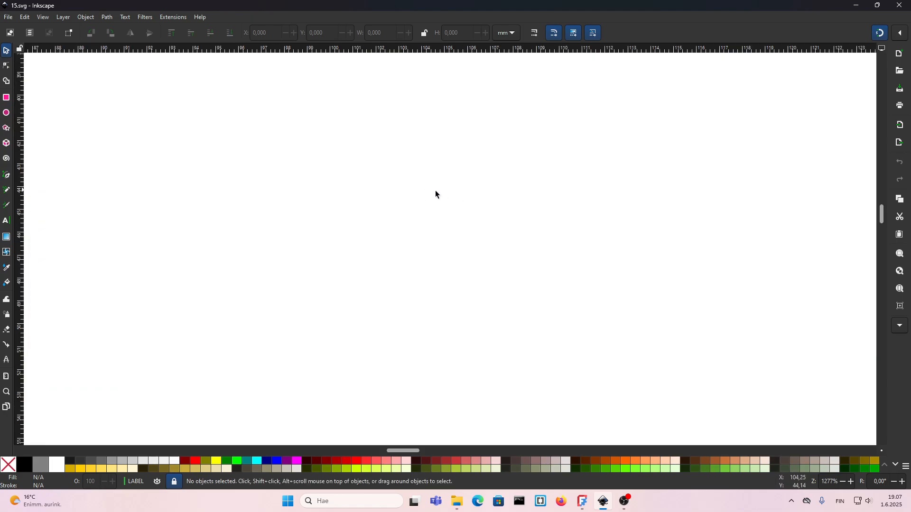
ctrl+scroll(435, 190, down, 9)
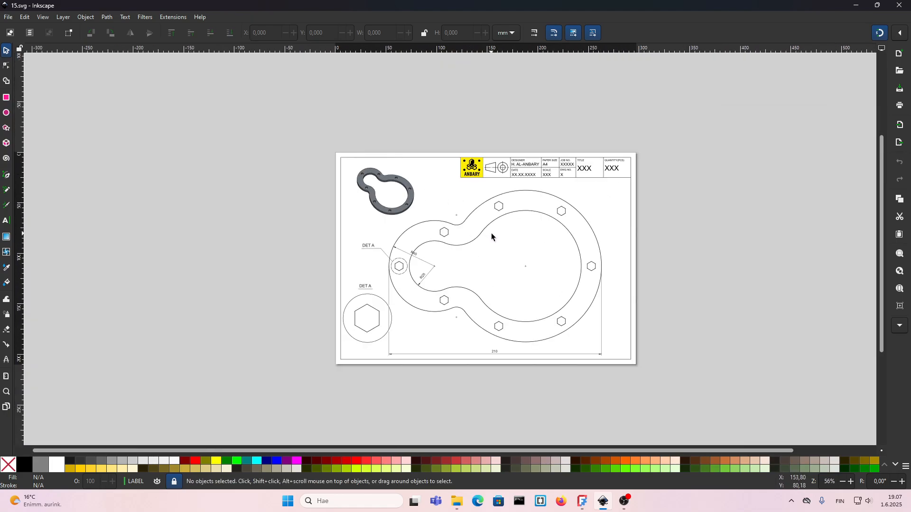
Save the drawing as a PDF named 15 in folder 15, using PDF 1.5 with embedded fonts.
click(8, 18)
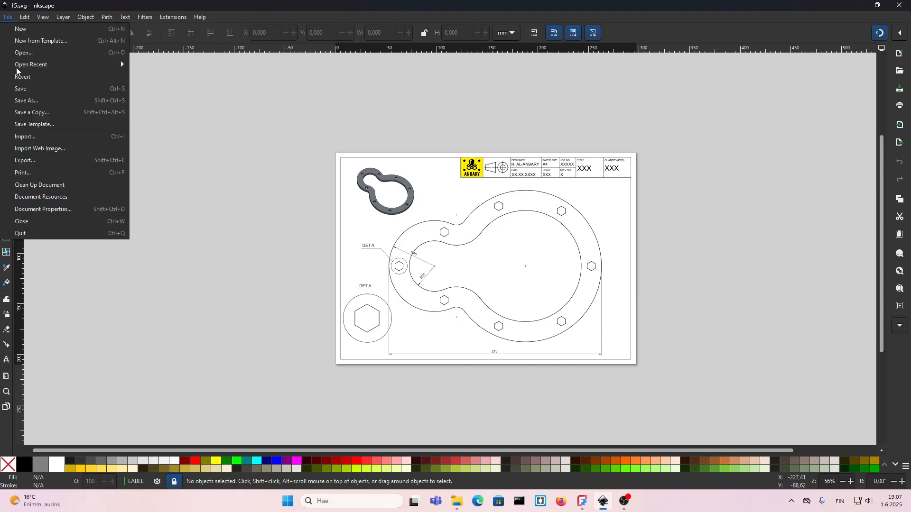
click(40, 102)
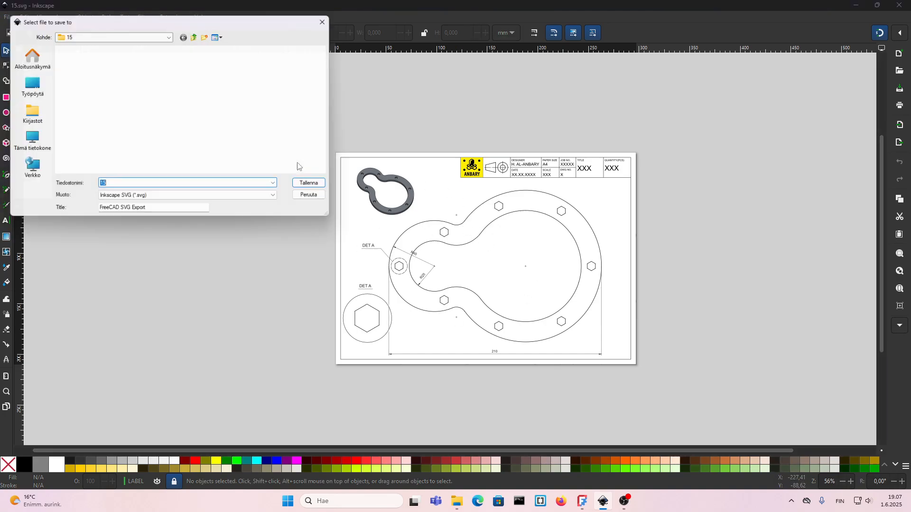
click(127, 199)
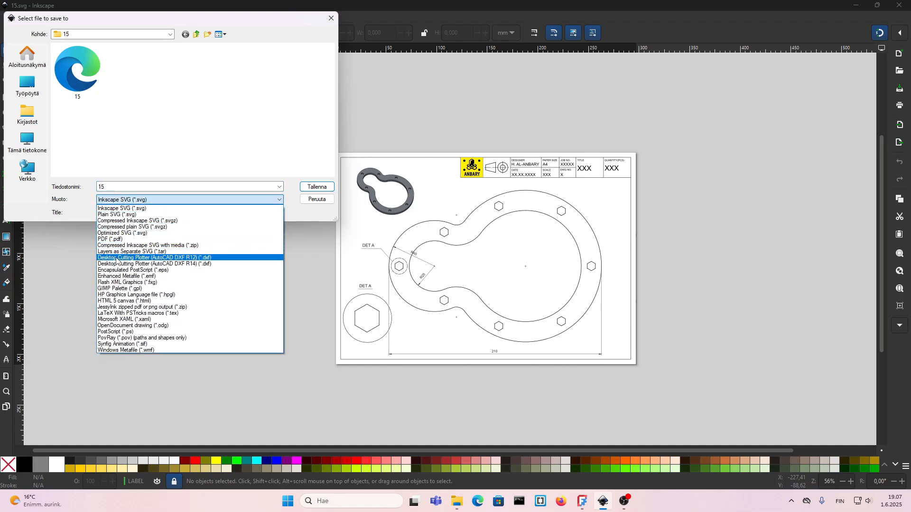
click(133, 242)
click(317, 187)
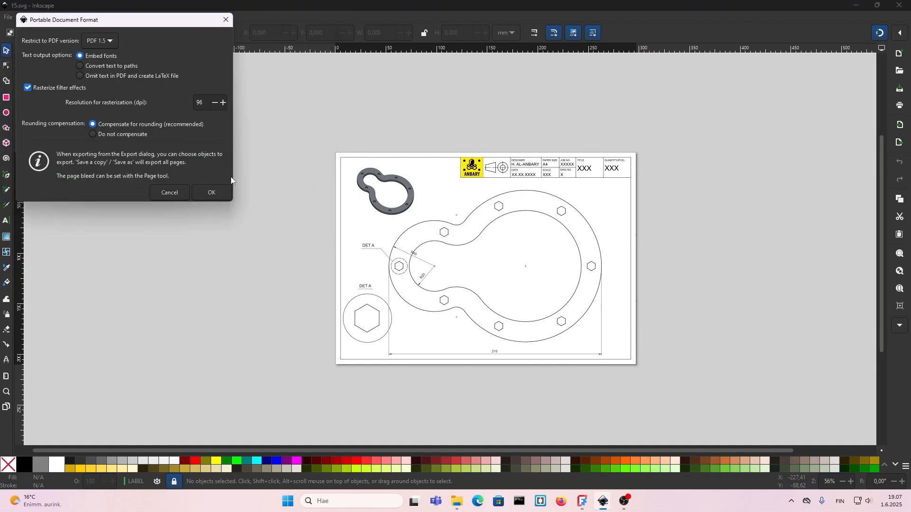
click(206, 193)
click(506, 291)
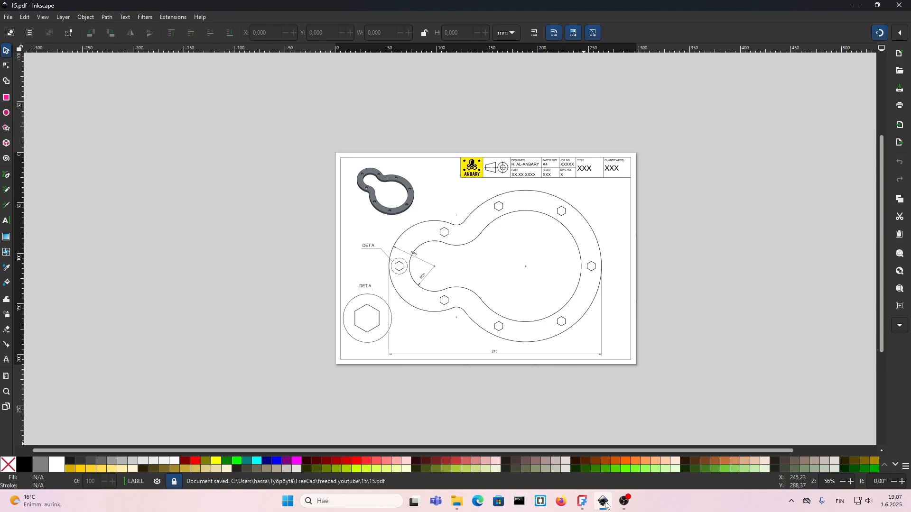
Switch to File Explorer, open the PDF file 15, and hide the viewer's tools list to review the sheet.
click(465, 502)
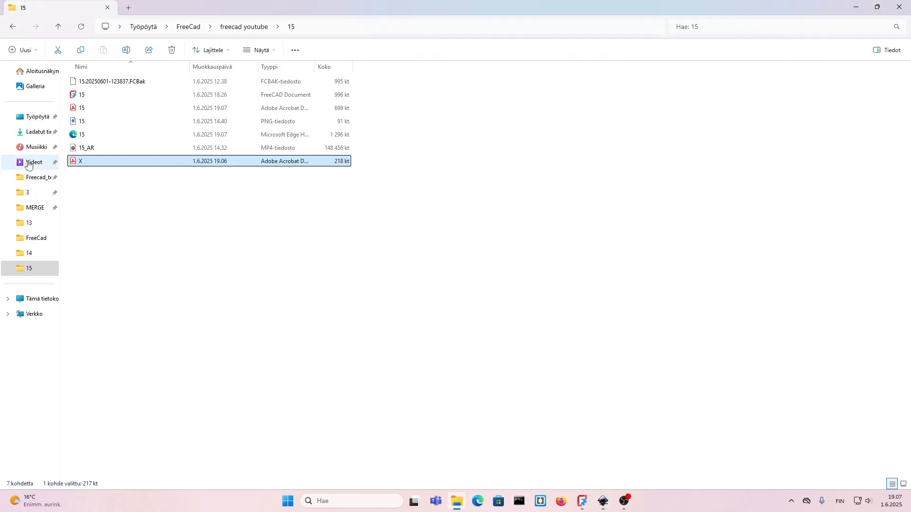
double_click(85, 110)
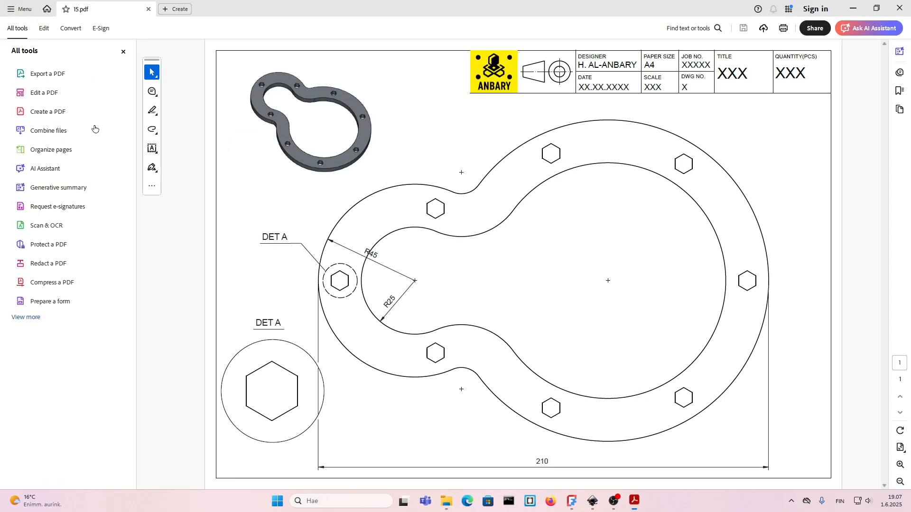
click(123, 52)
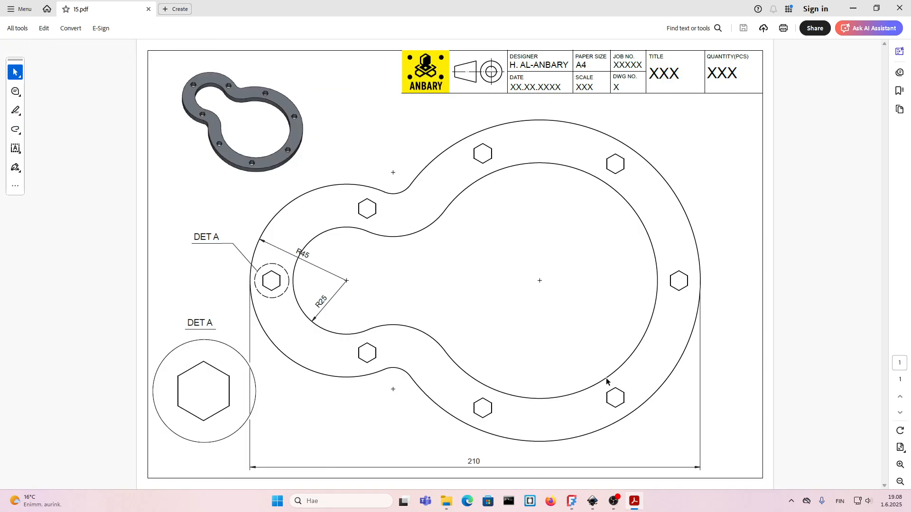